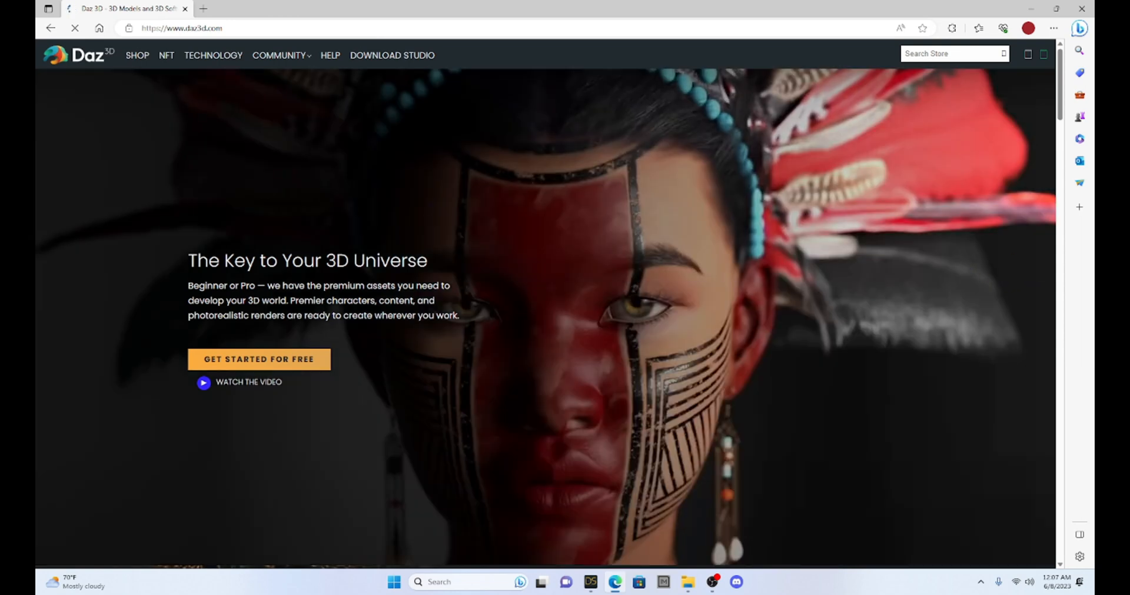
- Search the Daz 3D store for "mesh grabber" and look through the products found
left_click(925, 53)
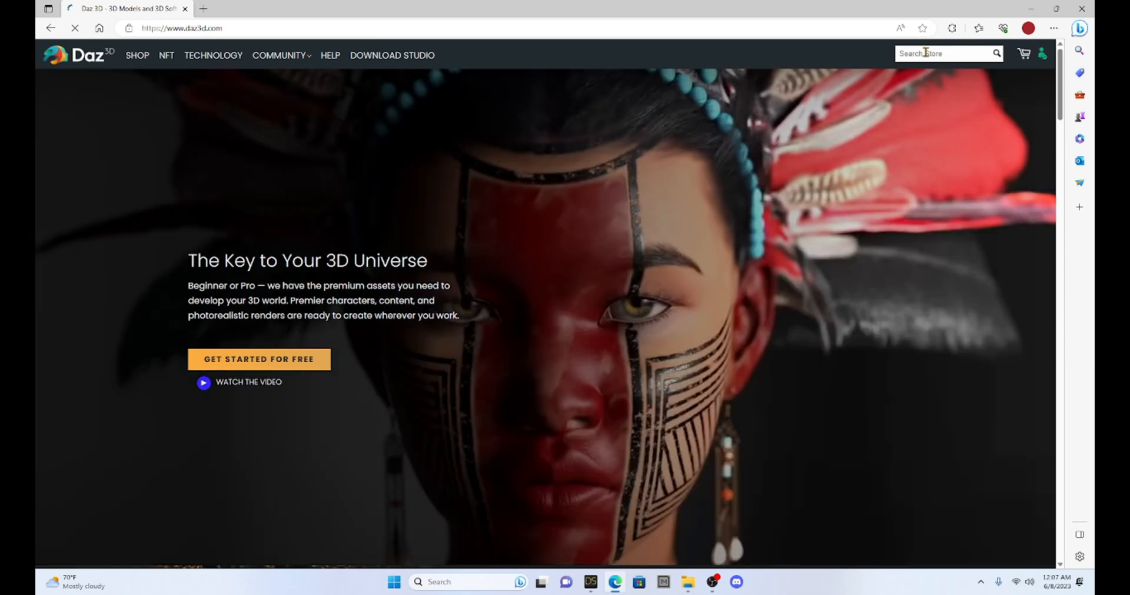
type("mesh")
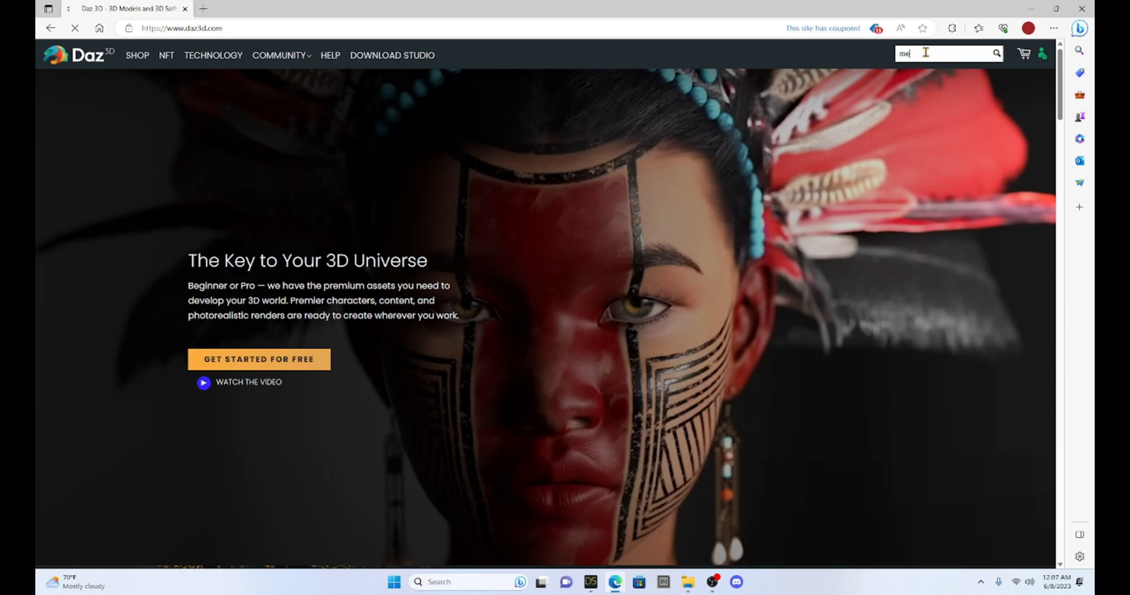
type(" grabber")
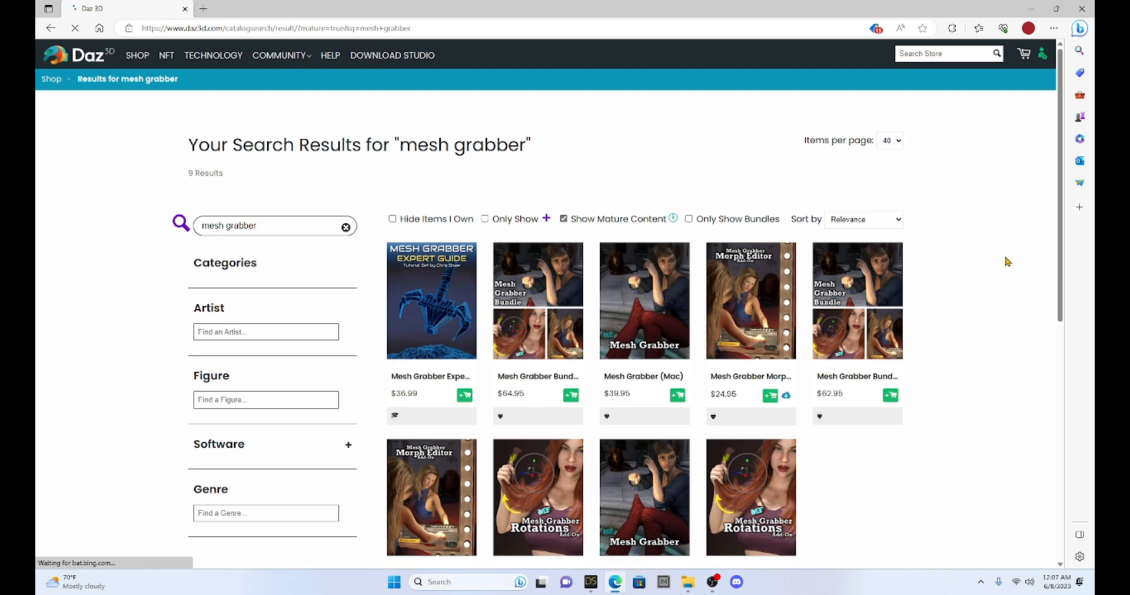
scroll(1006, 260, "down", 1)
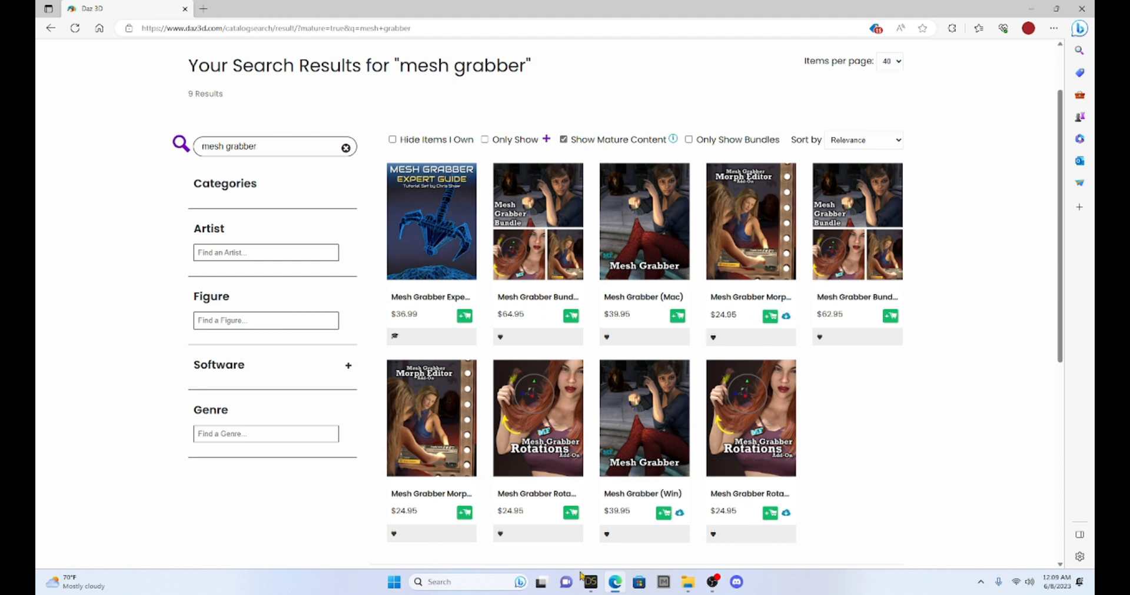
- Switch to the DAZ Studio scene with the figure in the nightie and activate the Mesh Grabber tool
mouse_move(592, 586)
left_click(540, 544)
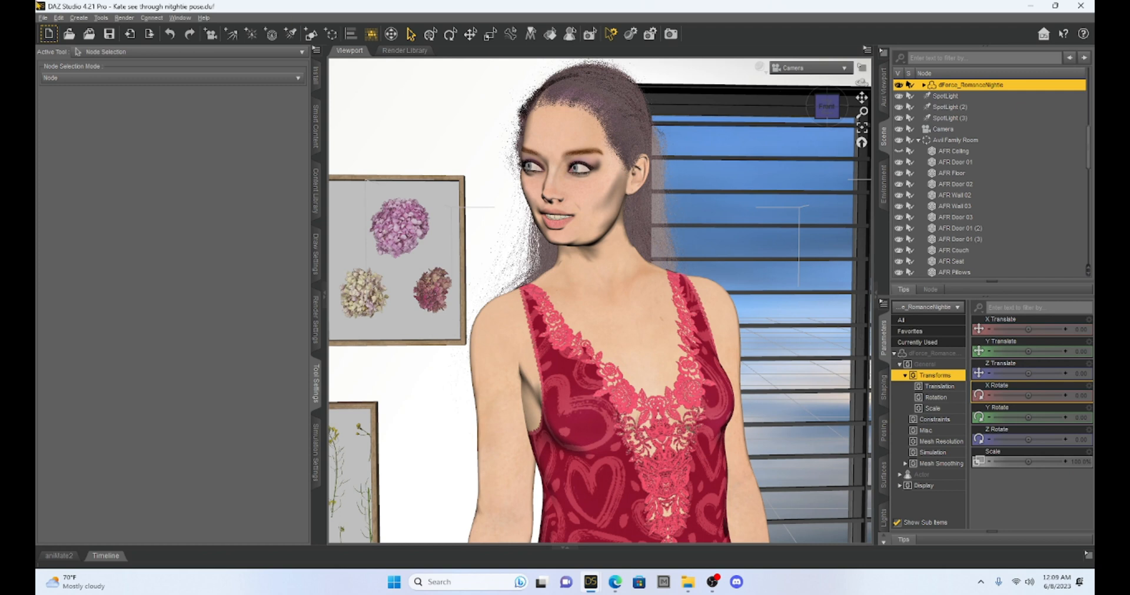
left_click(101, 19)
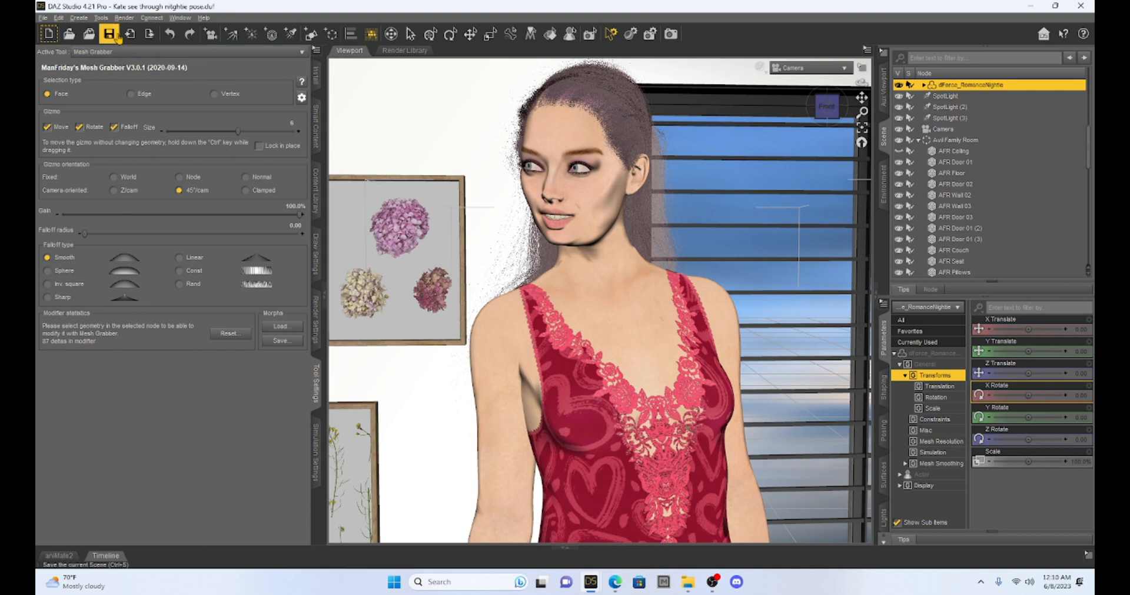
- Hide the Tool Settings pane and show it again with the Mesh Grabber options
left_click(179, 18)
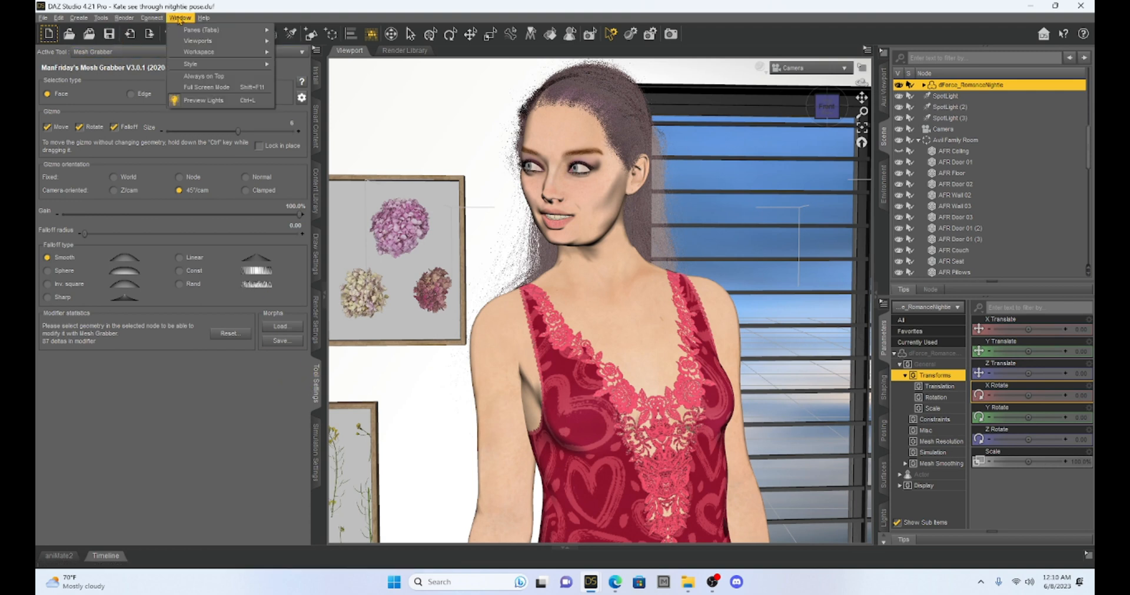
mouse_move(185, 30)
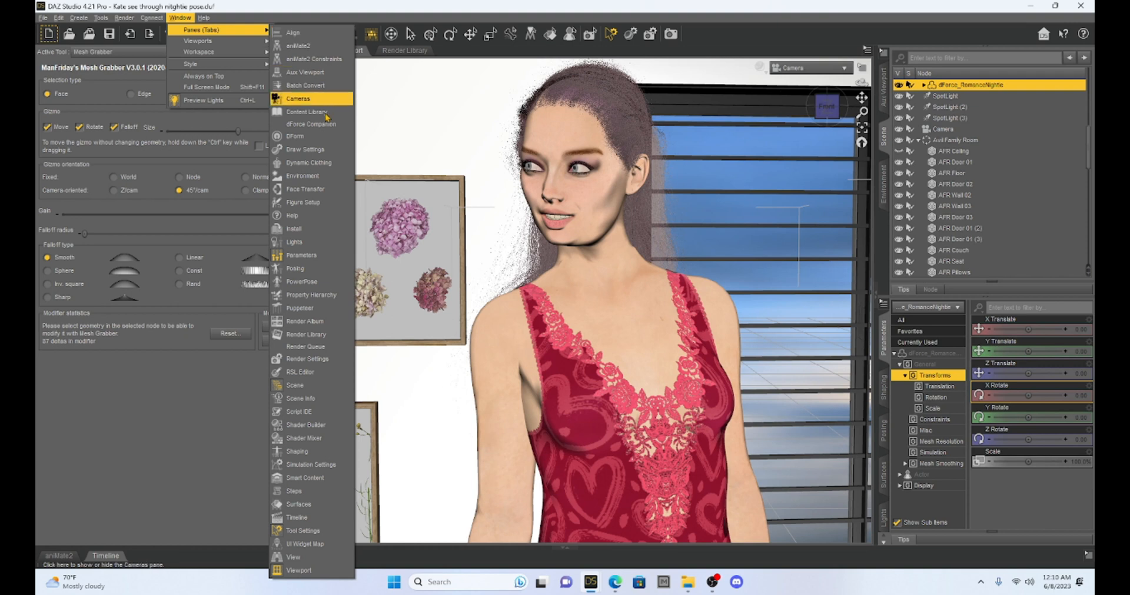
left_click(303, 530)
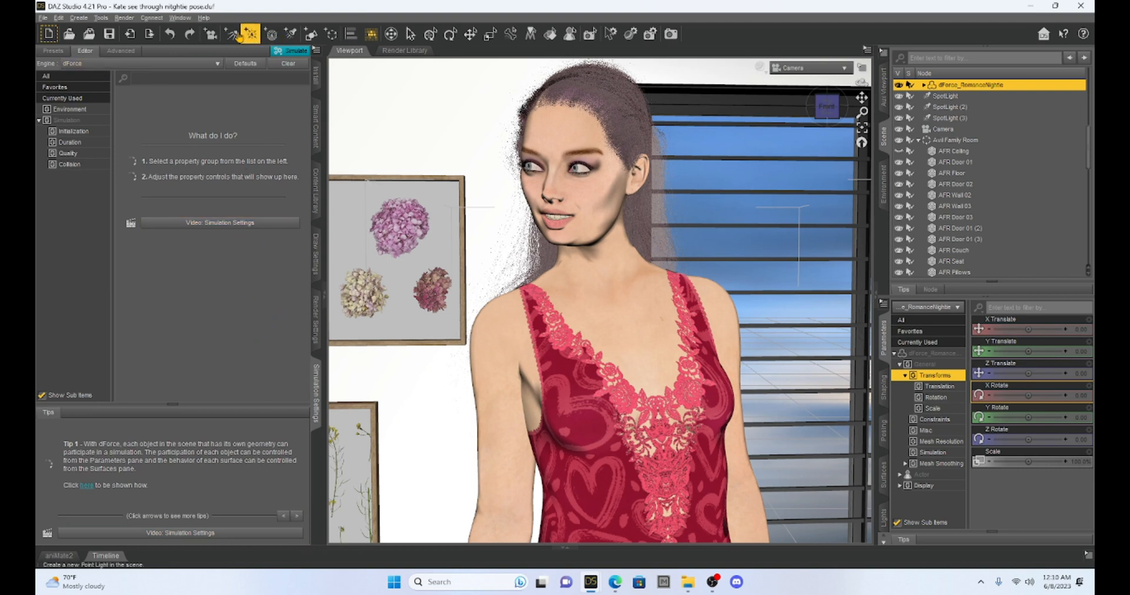
left_click(177, 18)
mouse_move(224, 30)
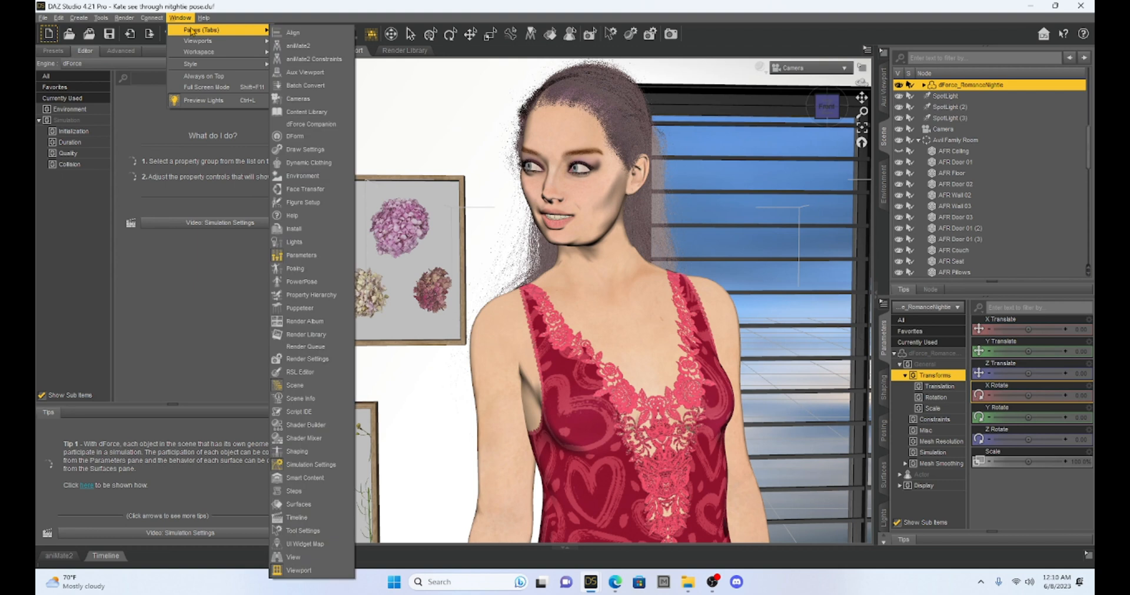
left_click(303, 531)
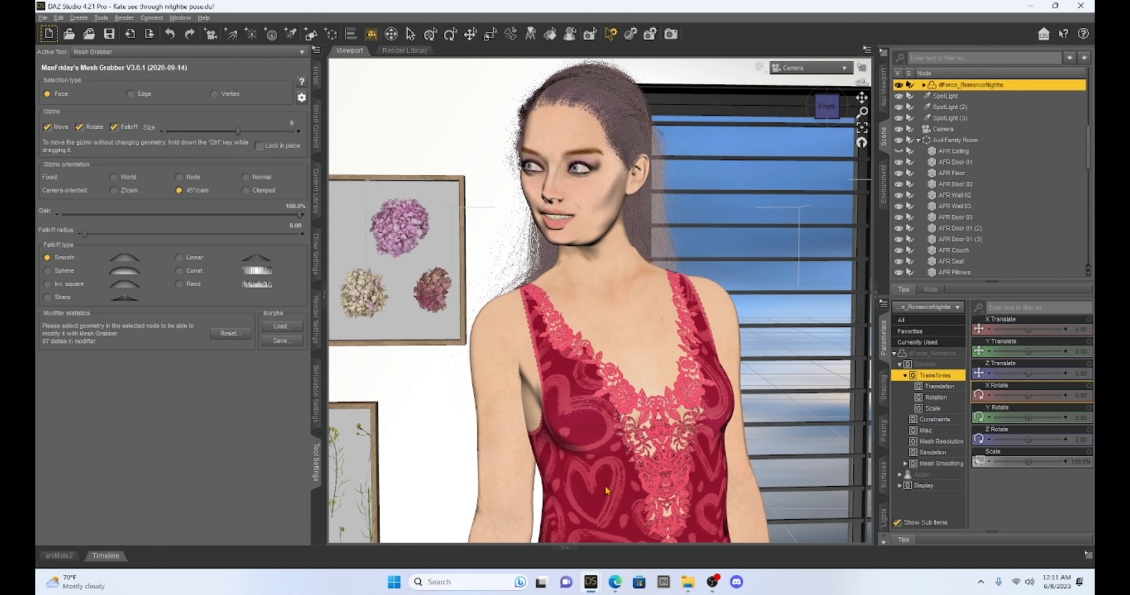
- In the empty DAZ Studio instance, create a 1 m plane primitive at World Center, Y Positive axis, with 50 divisions
mouse_move(592, 583)
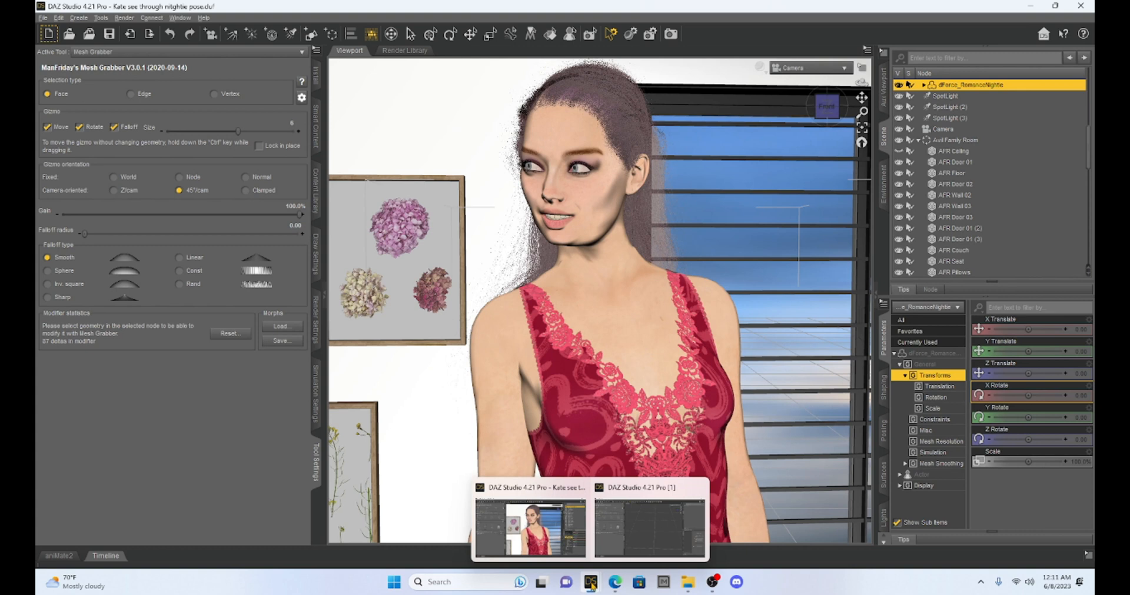
left_click(657, 525)
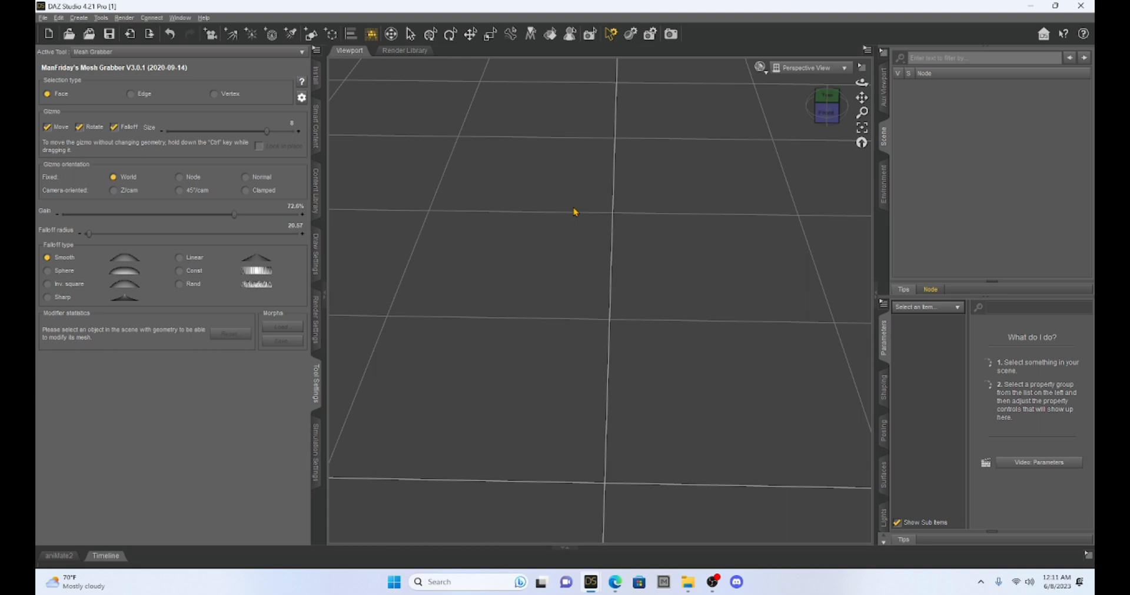
left_click(310, 34)
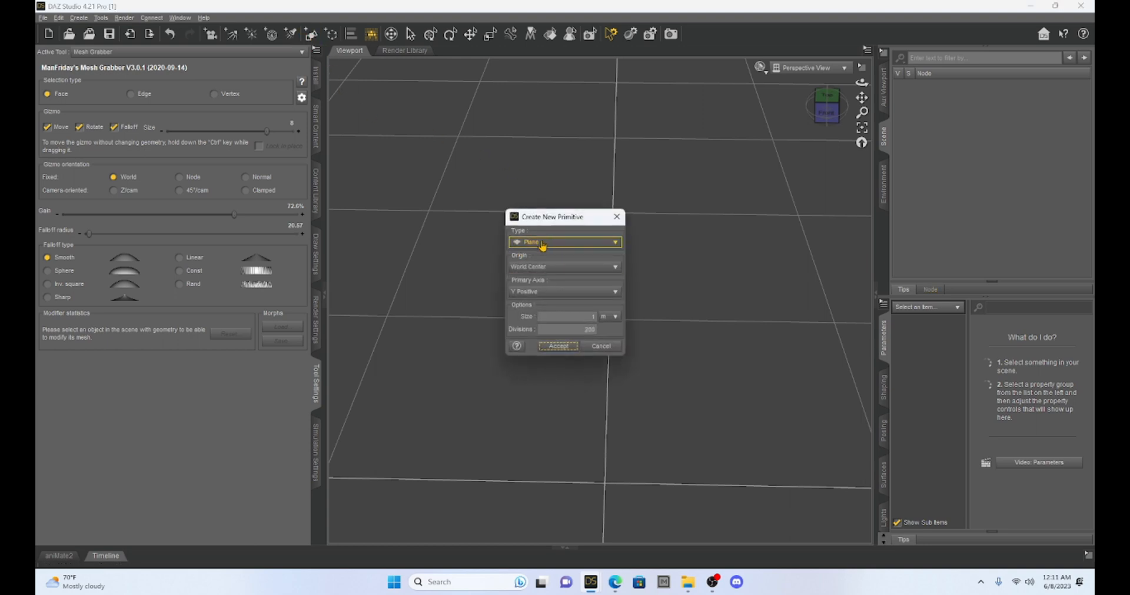
double_click(602, 331)
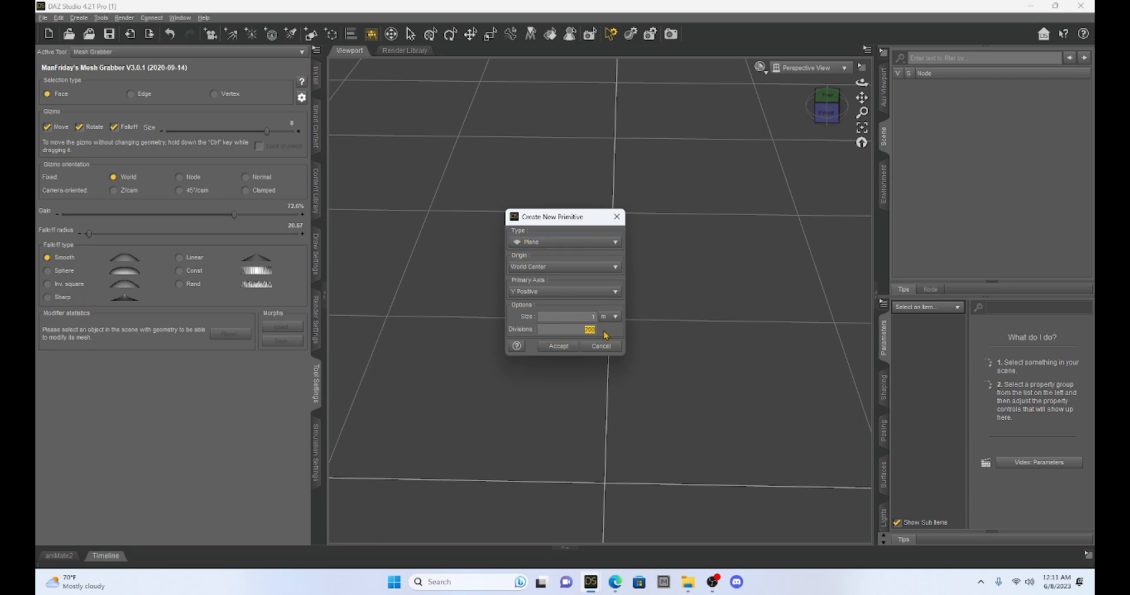
type("50")
key("Return")
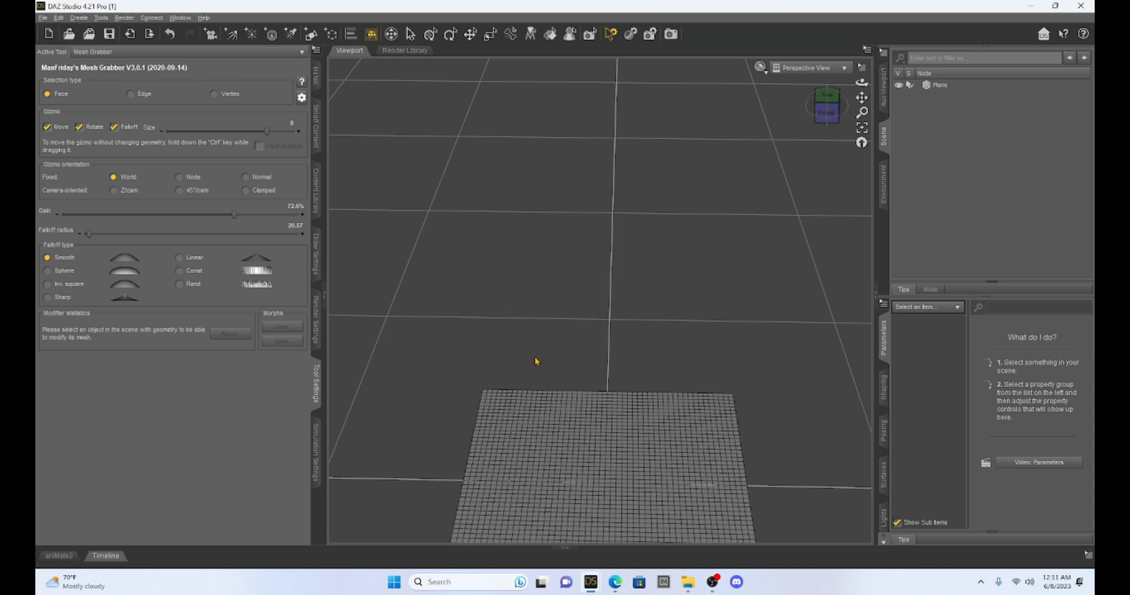
- Raise the plane along the Y axis above the floor grid and set its Base Color to dark blue
left_click(600, 456)
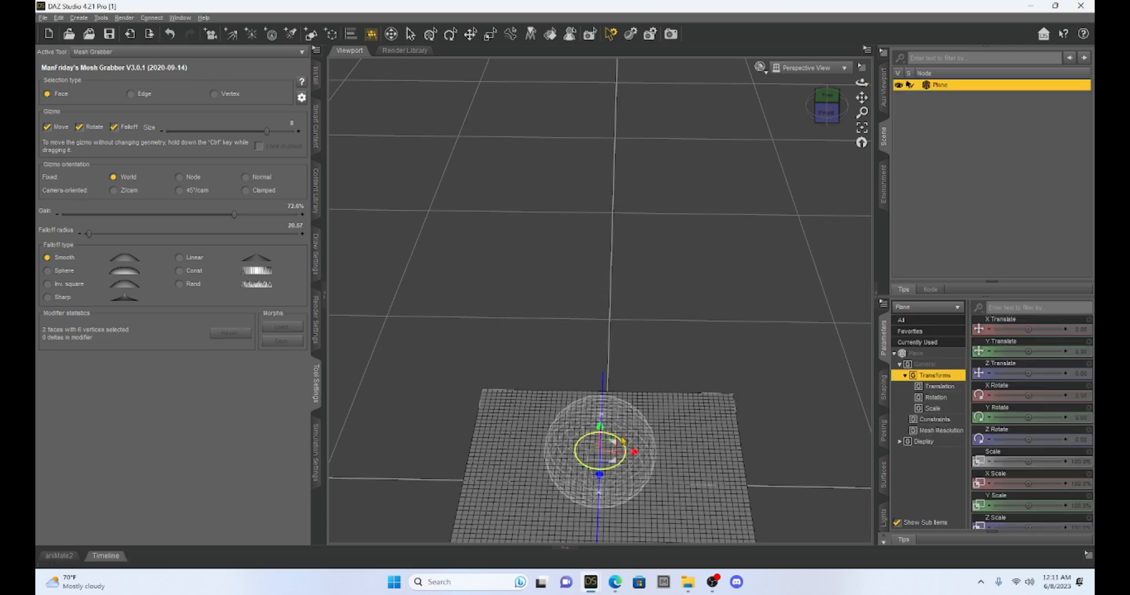
left_click_drag(1029, 351, 1029, 351)
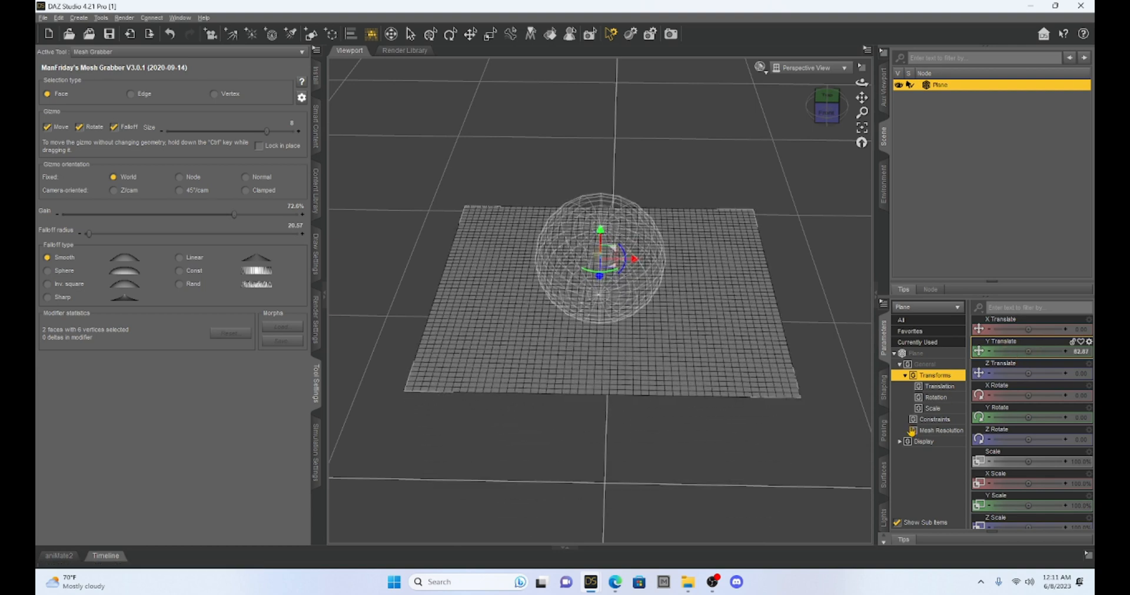
left_click(882, 480)
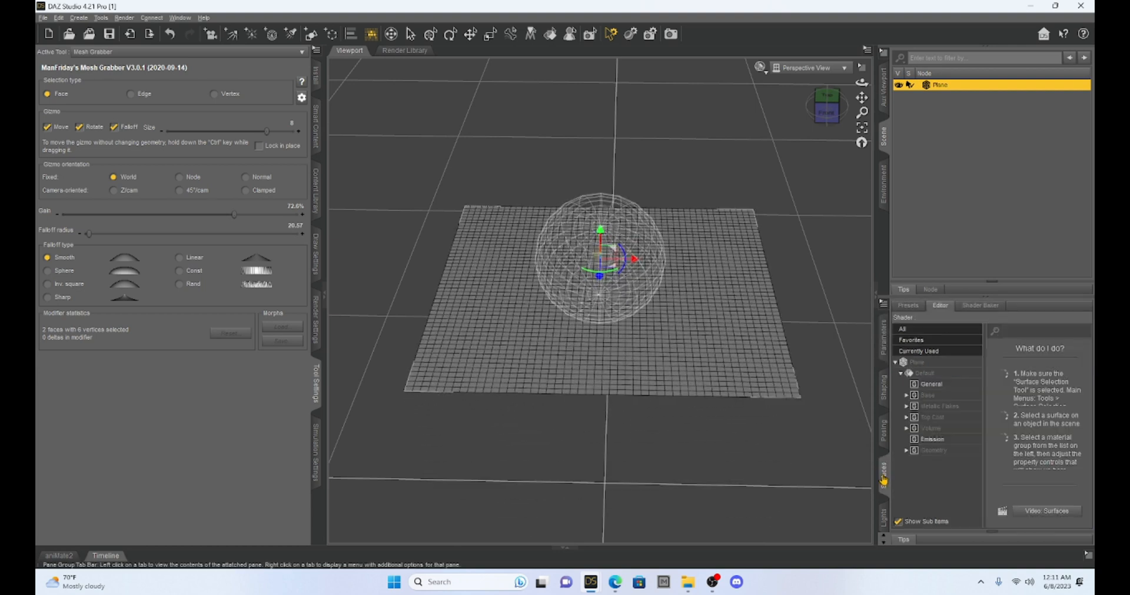
left_click(926, 399)
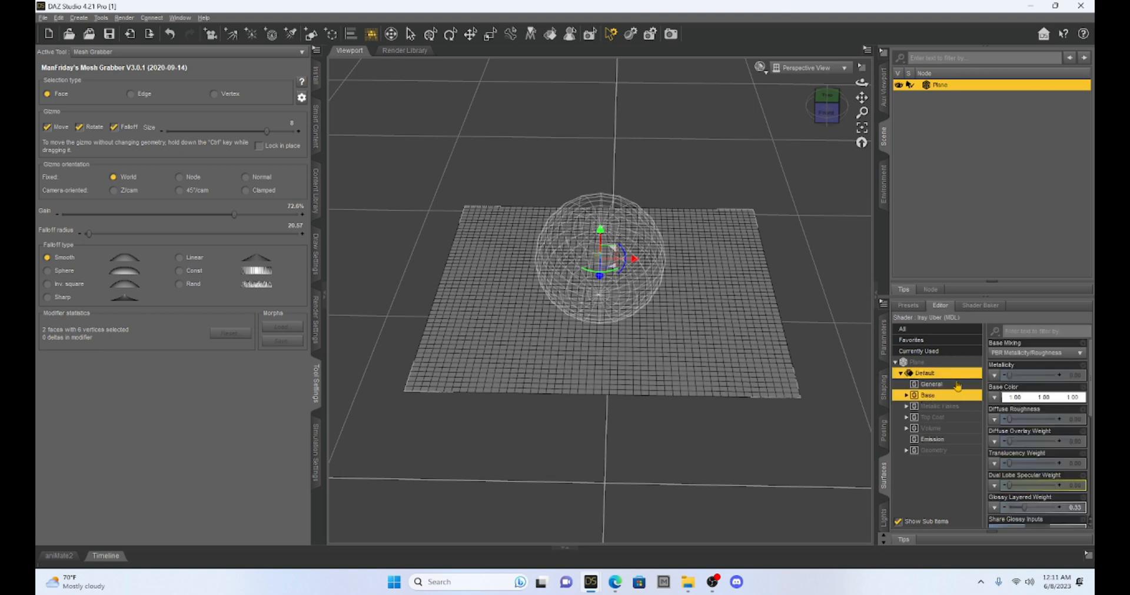
left_click(1032, 399)
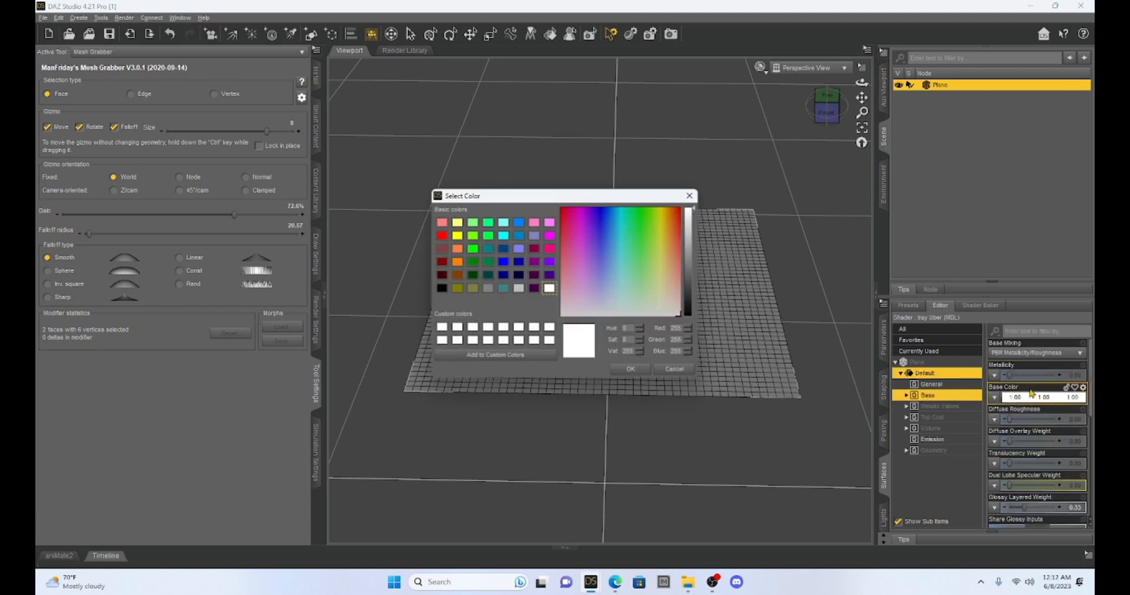
left_click(523, 263)
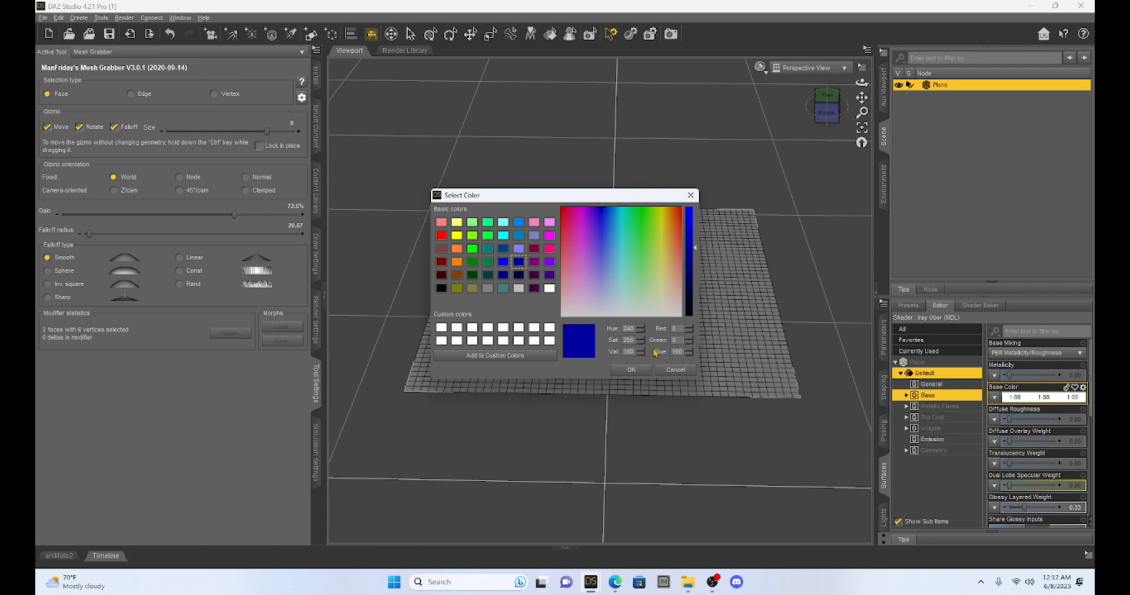
left_click(632, 369)
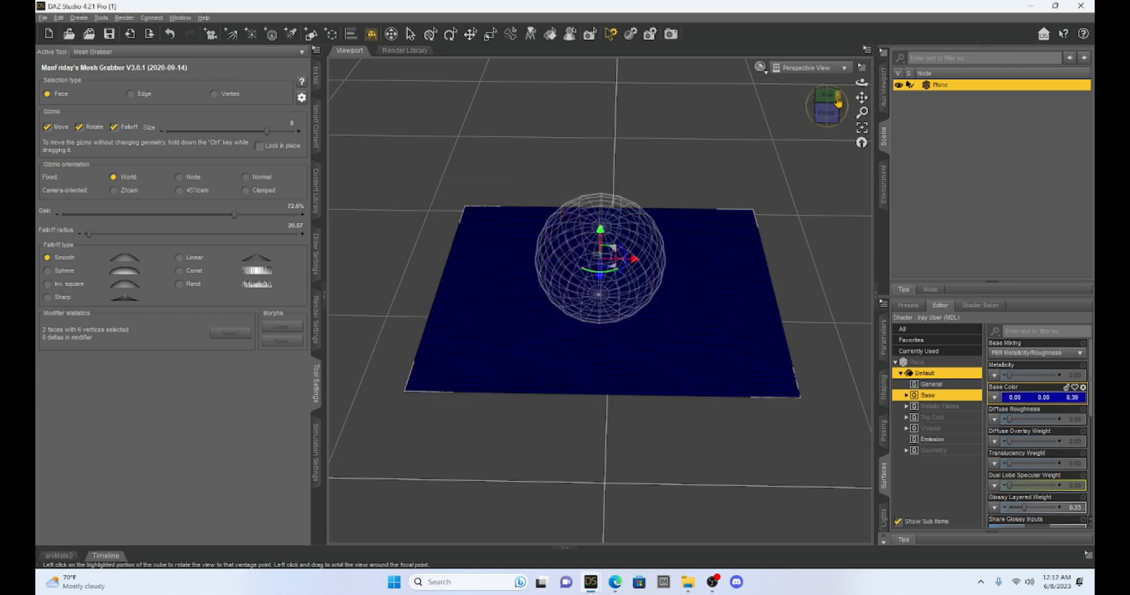
- Switch to the Node Selection tool to view the blue plane from an angle, and make Mesh Grabber the active tool again
left_click(411, 34)
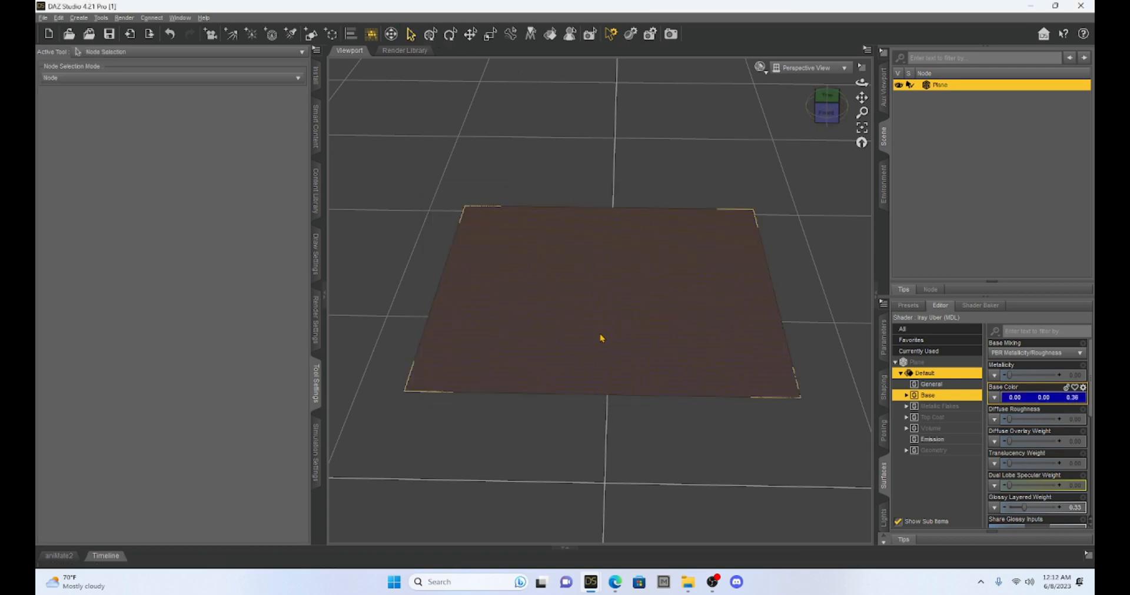
left_click_drag(812, 113, 775, 147)
left_click_drag(862, 97, 825, 169)
scroll(761, 209, "up", 2)
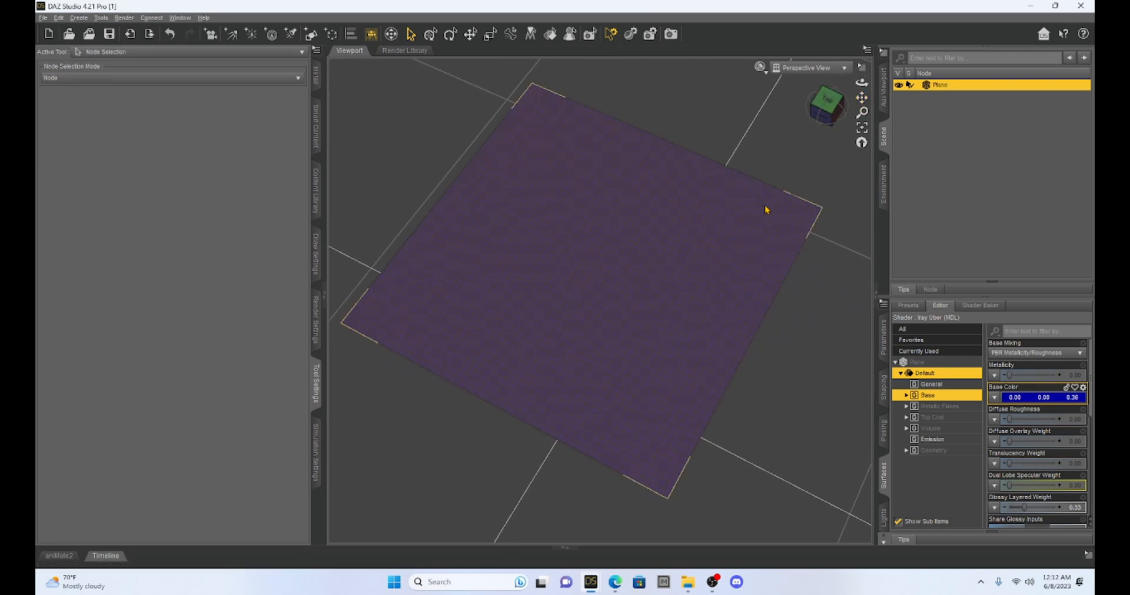
left_click_drag(819, 118, 822, 98)
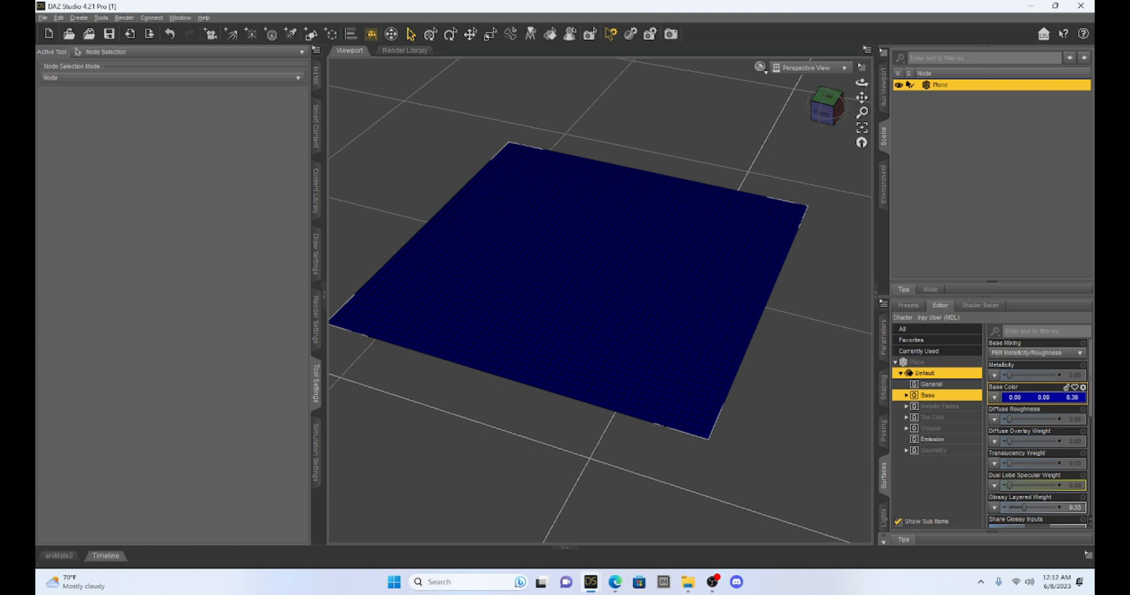
scroll(786, 423, "up", 2)
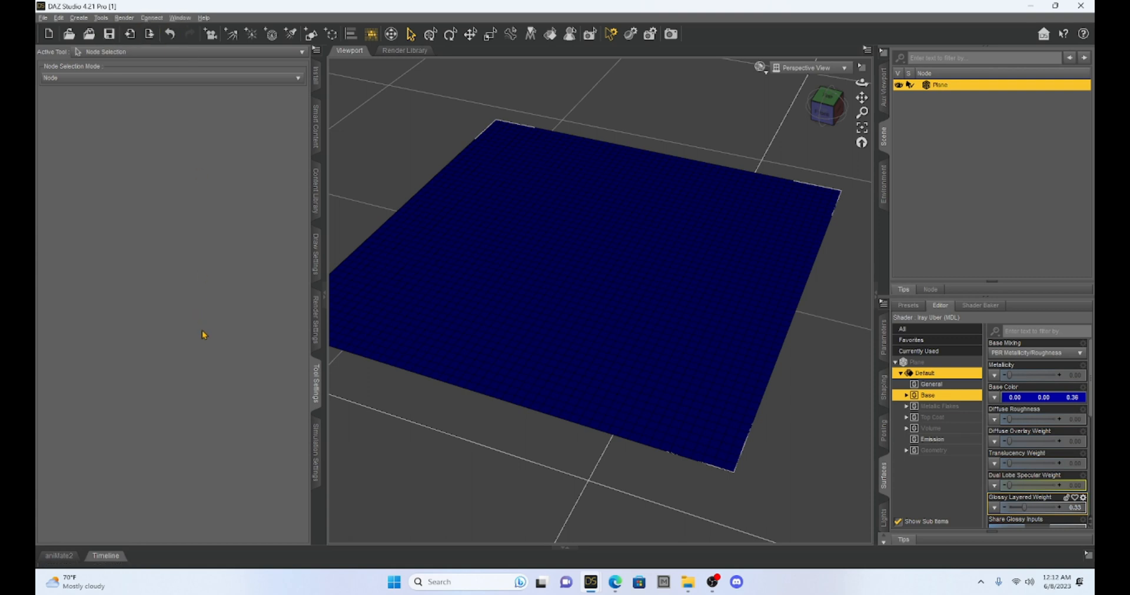
left_click(140, 53)
left_click(96, 241)
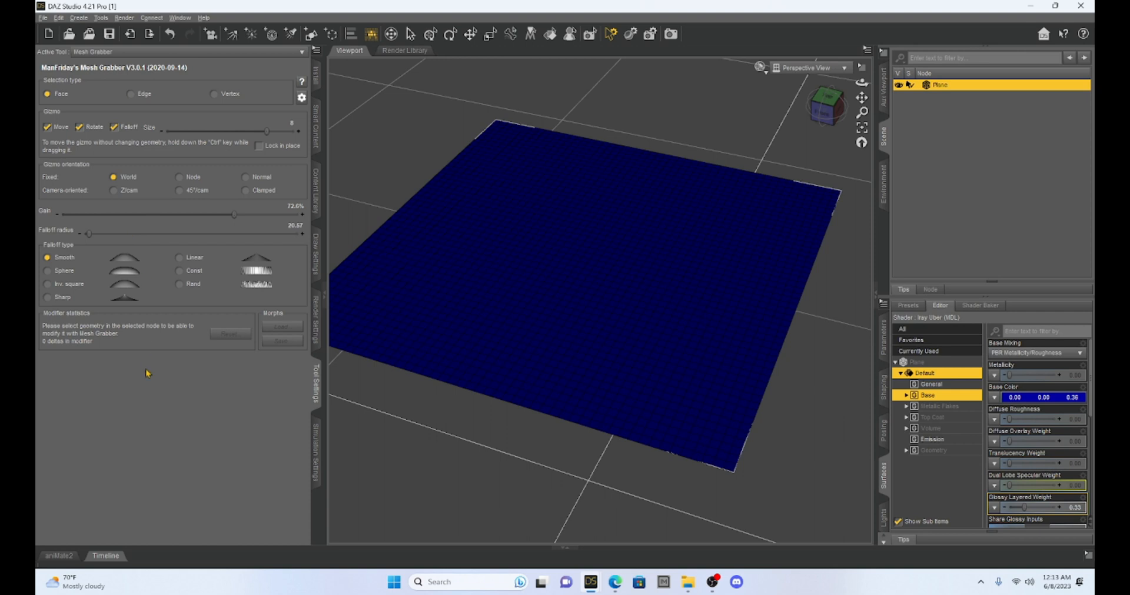
- With the Face selection type, select a single face on the plane, extend it to a short strip and trace a large curving path of faces
scroll(610, 346, "up", 4)
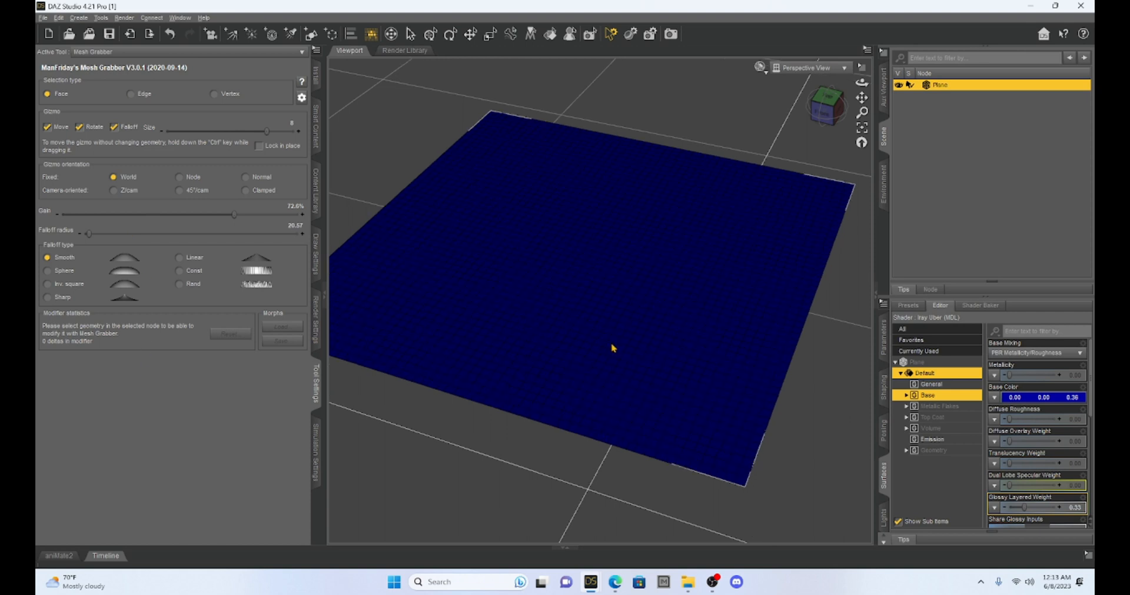
scroll(612, 356, "up", 1)
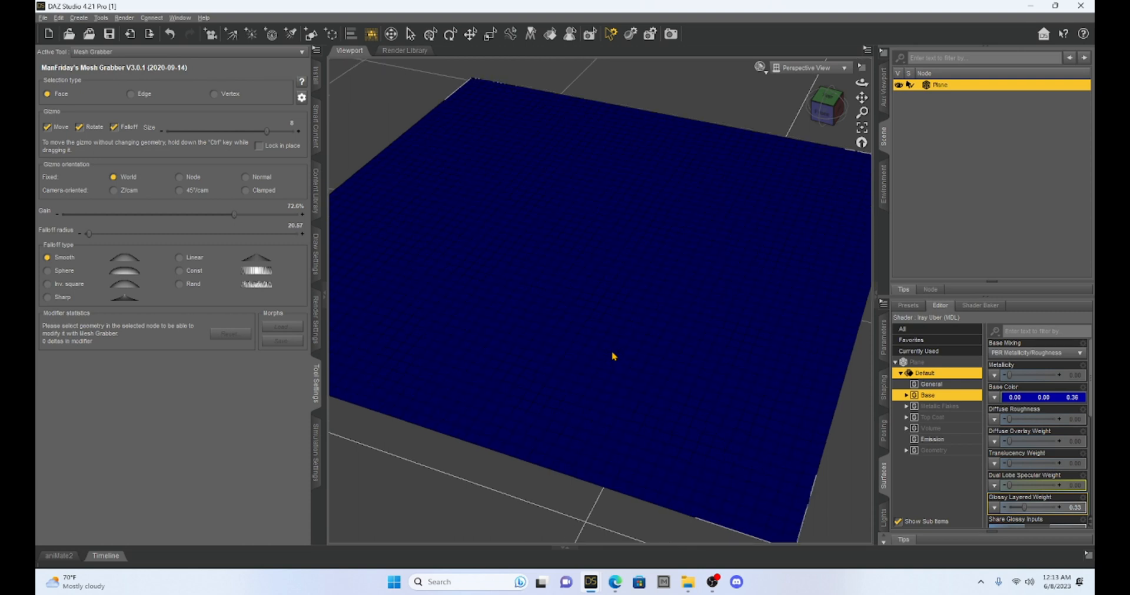
left_click_drag(861, 97, 847, 117)
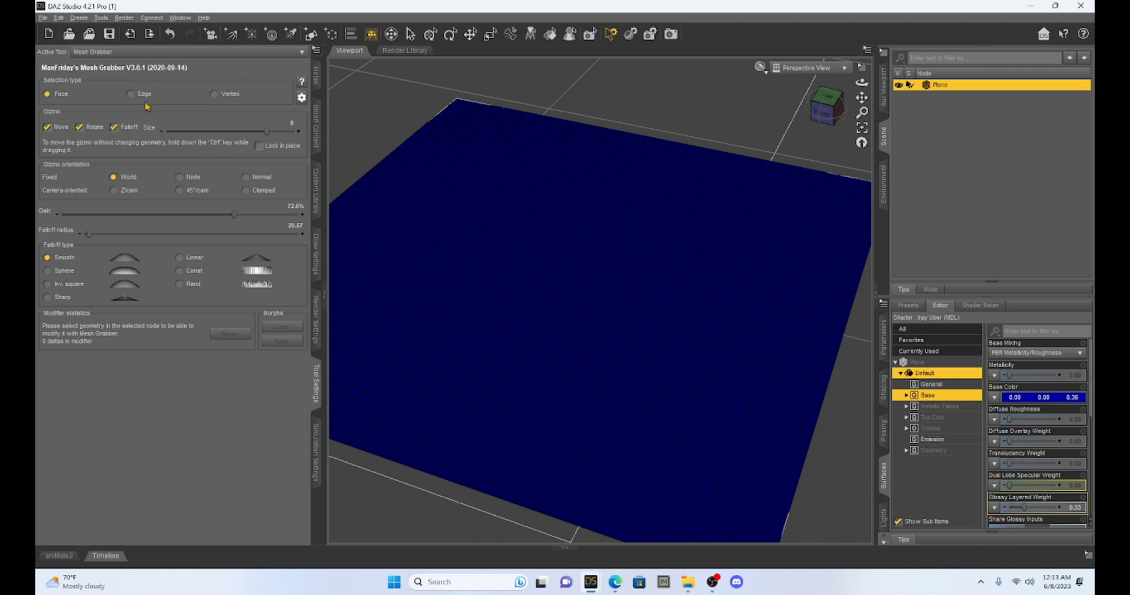
left_click(535, 237)
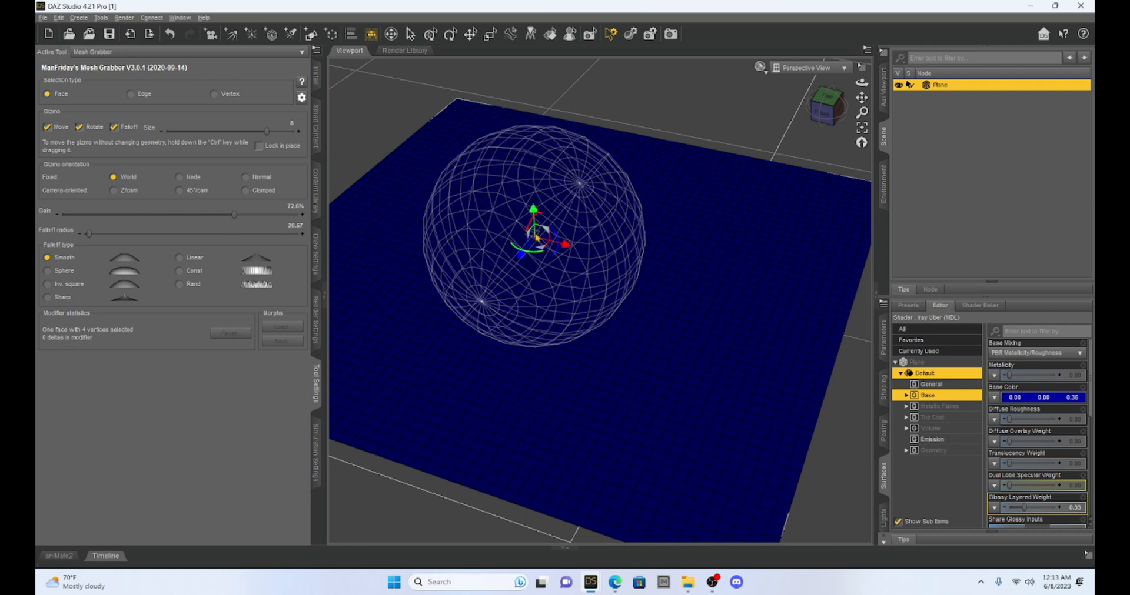
left_click_drag(536, 238, 597, 259)
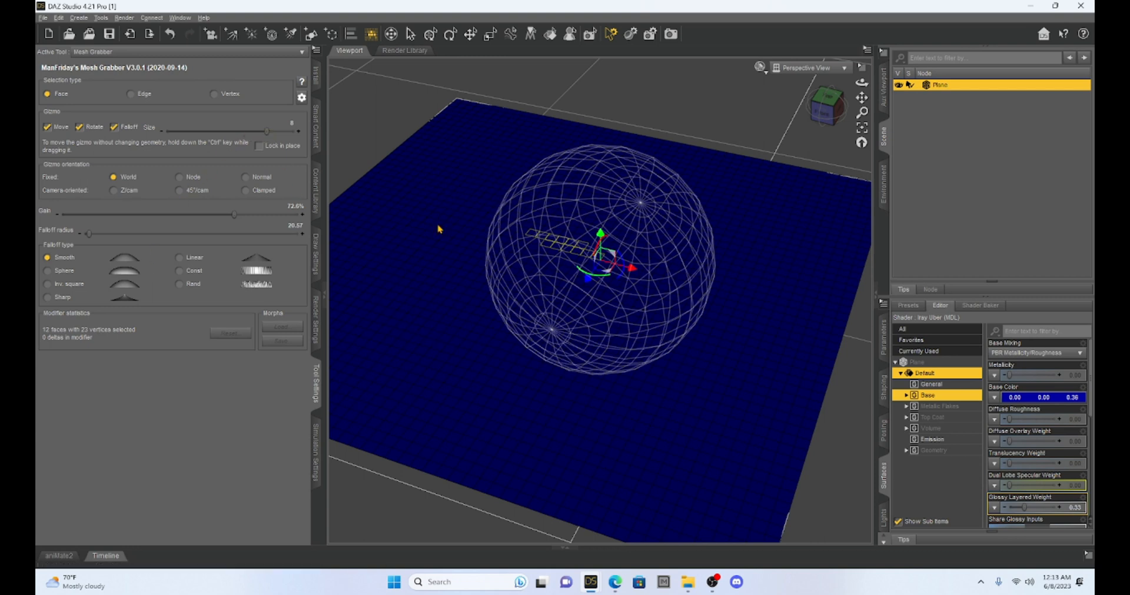
mouse_move(439, 228)
left_mouse_down()
mouse_move(508, 251)
mouse_move(600, 212)
mouse_move(688, 197)
mouse_move(754, 215)
mouse_move(791, 241)
mouse_move(803, 268)
mouse_move(762, 374)
mouse_move(669, 405)
mouse_move(503, 393)
mouse_move(396, 354)
mouse_move(389, 263)
mouse_move(405, 195)
mouse_move(487, 156)
mouse_move(568, 160)
left_mouse_up()
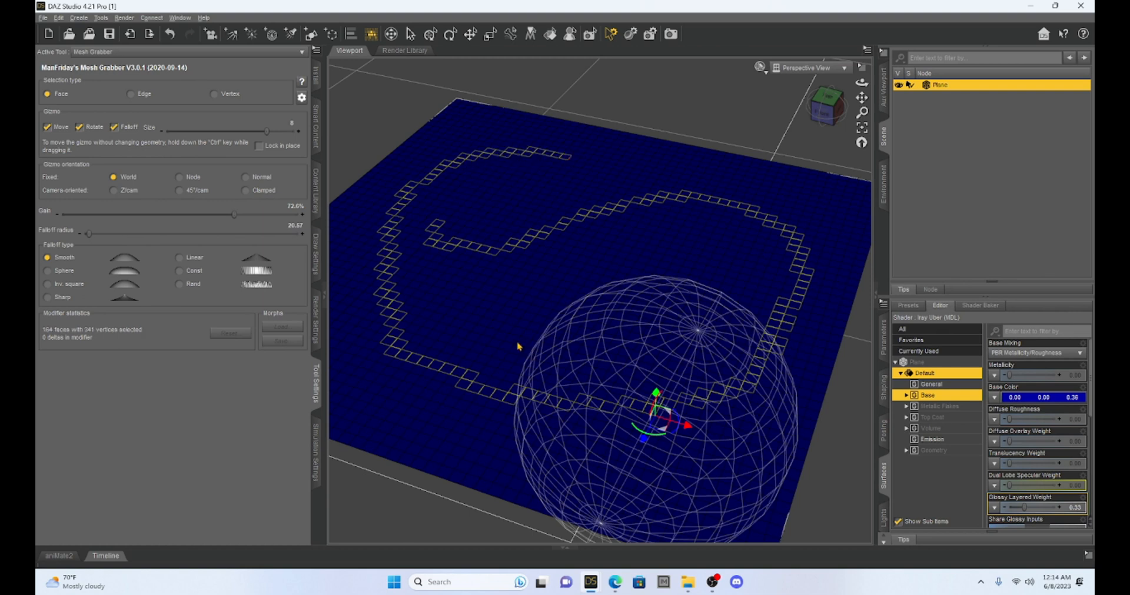
- Change Mesh Grabber's selection type to Edge and select a single edge near the plane's far corner
left_click(131, 95)
left_click(500, 192)
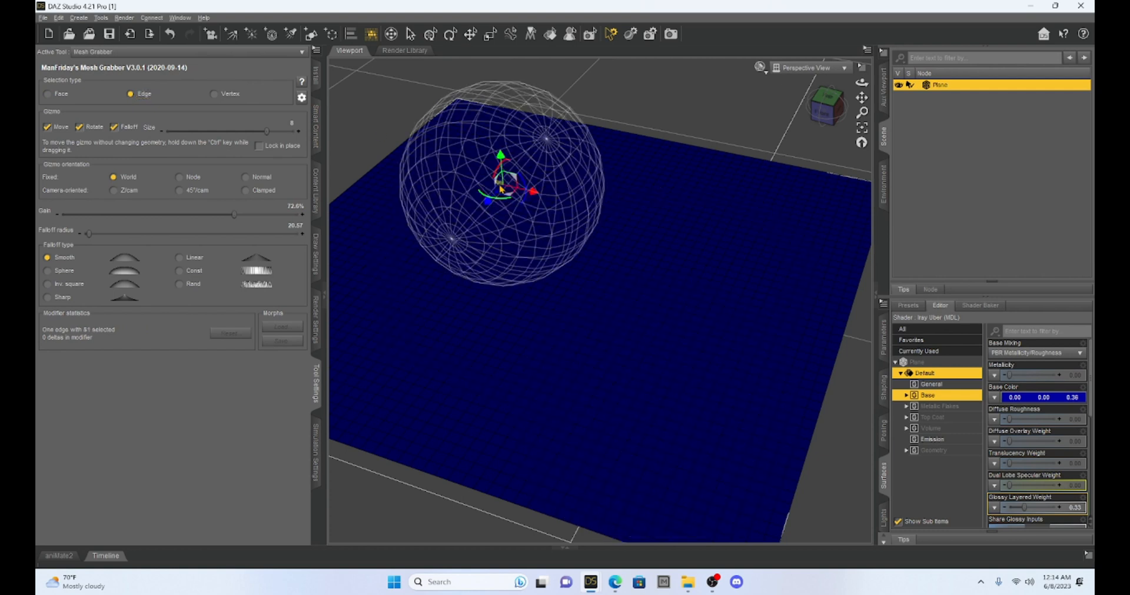
- Trace a path of edges across the plane, and trace a long looping path of vertices using the Vertex selection type
mouse_move(502, 186)
left_mouse_down()
mouse_move(518, 193)
mouse_move(507, 199)
mouse_move(532, 257)
mouse_move(580, 273)
mouse_move(555, 366)
mouse_move(356, 359)
mouse_move(353, 269)
mouse_move(468, 142)
mouse_move(512, 139)
mouse_move(544, 154)
mouse_move(553, 188)
mouse_move(617, 253)
left_mouse_up()
left_click(454, 236)
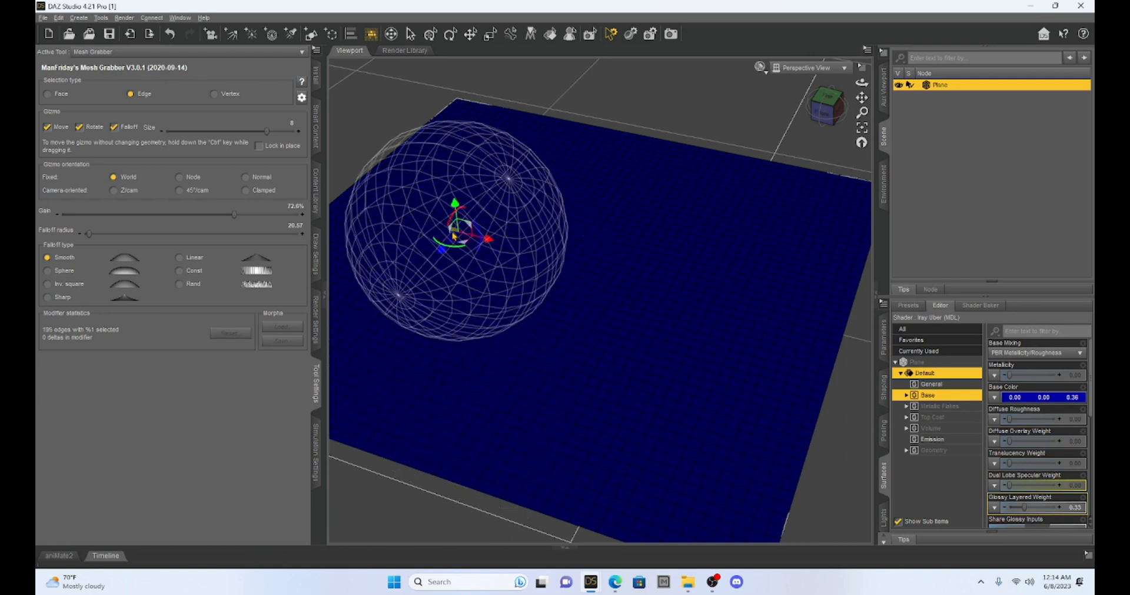
left_click(215, 94)
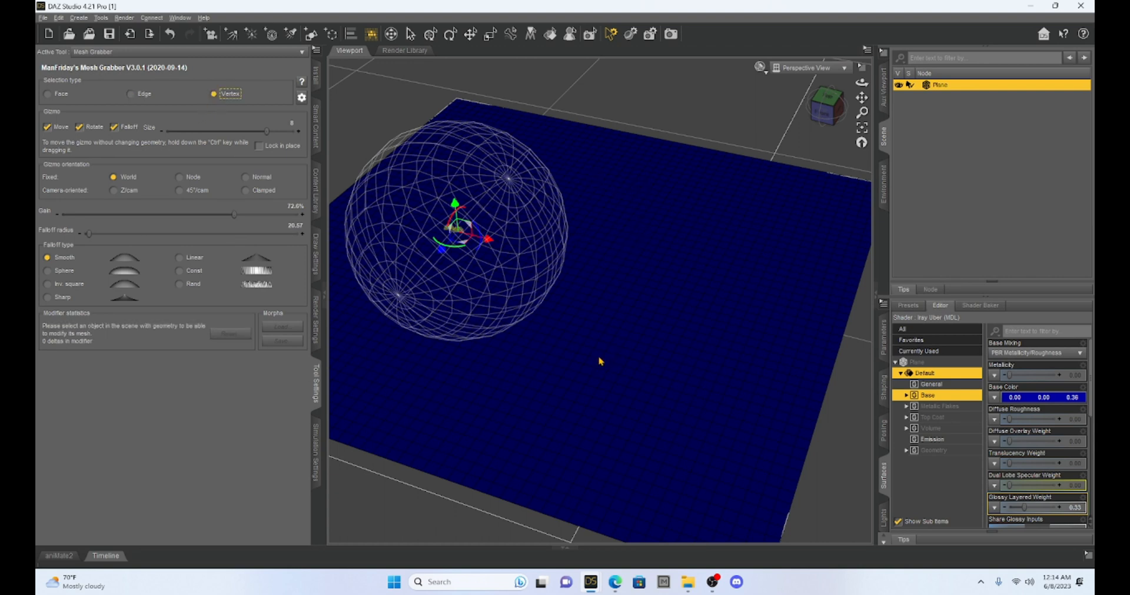
mouse_move(596, 353)
left_mouse_down()
mouse_move(436, 229)
mouse_move(454, 176)
mouse_move(484, 164)
mouse_move(445, 203)
mouse_move(479, 182)
mouse_move(528, 174)
mouse_move(700, 197)
mouse_move(761, 224)
mouse_move(765, 256)
mouse_move(751, 276)
left_mouse_up()
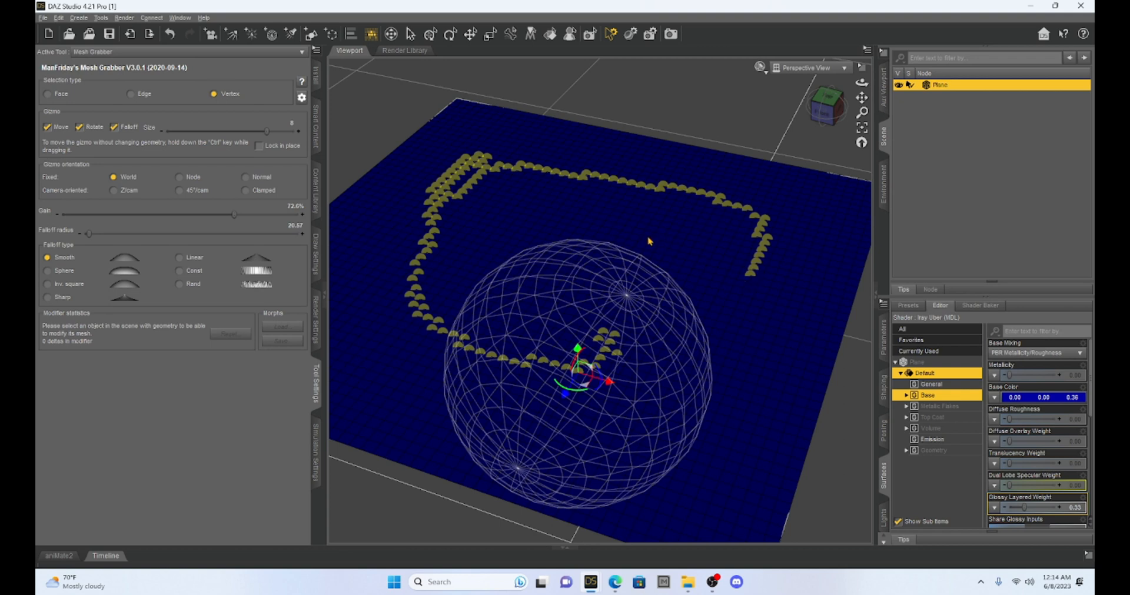
scroll(650, 240, "down", 1)
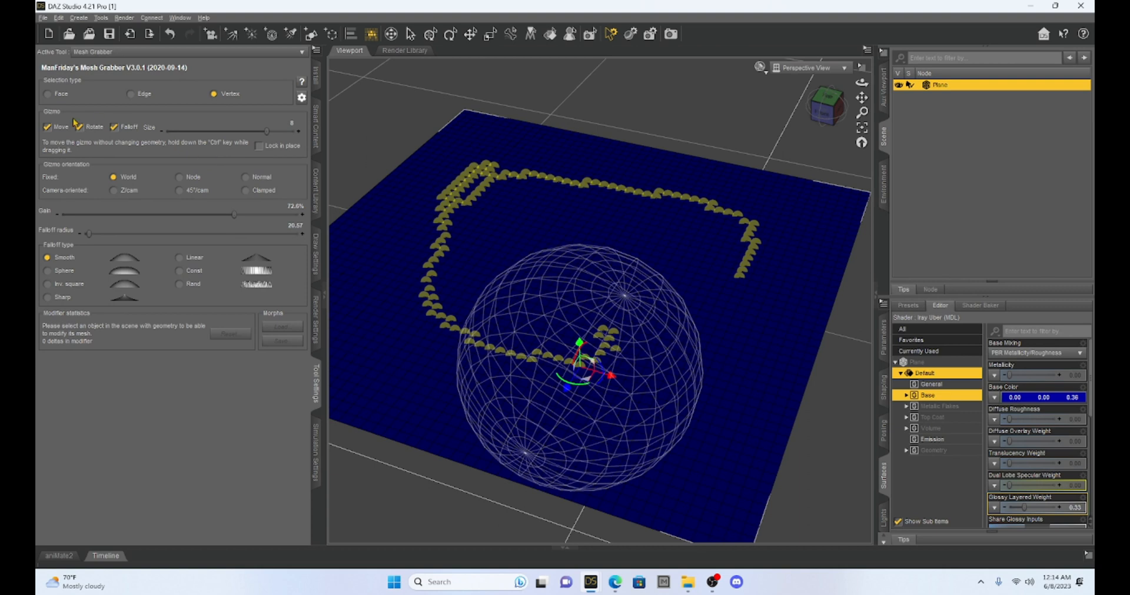
- Return Mesh Grabber's selection type to Face and set the gizmo size to 10
left_click(47, 94)
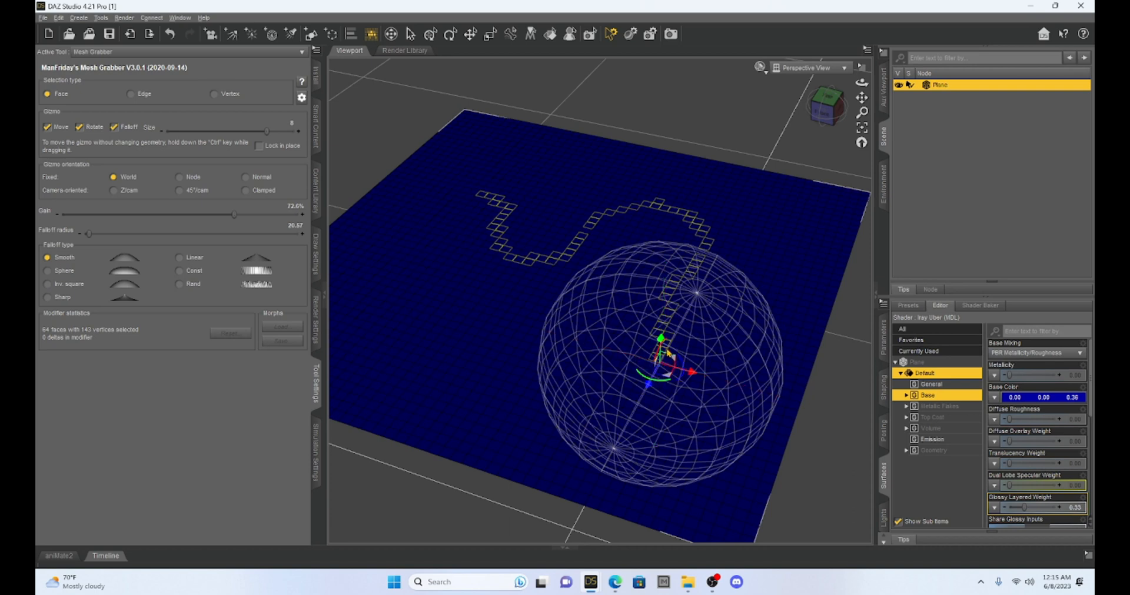
scroll(659, 377, "up", 5)
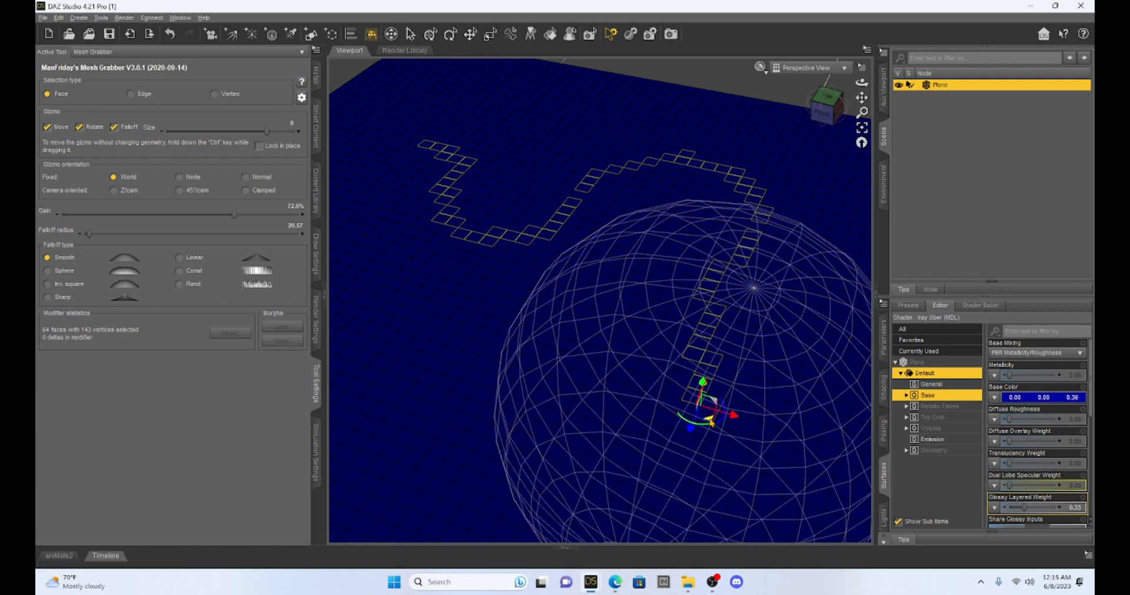
left_click_drag(861, 98, 743, 1)
scroll(710, 252, "down", 5)
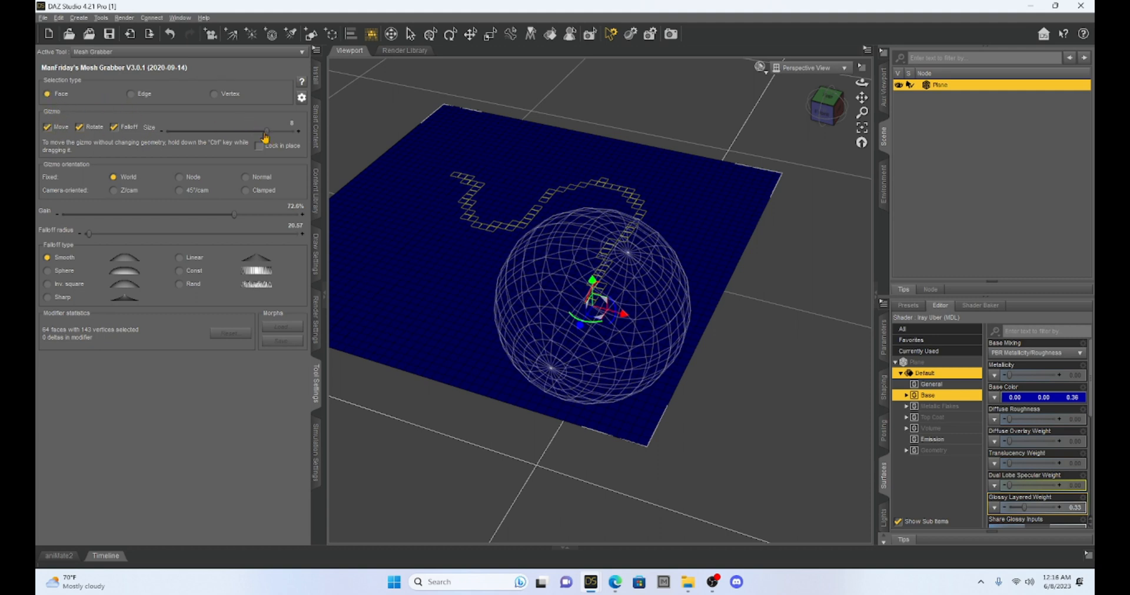
left_click_drag(264, 133, 137, 154)
left_click_drag(167, 129, 309, 149)
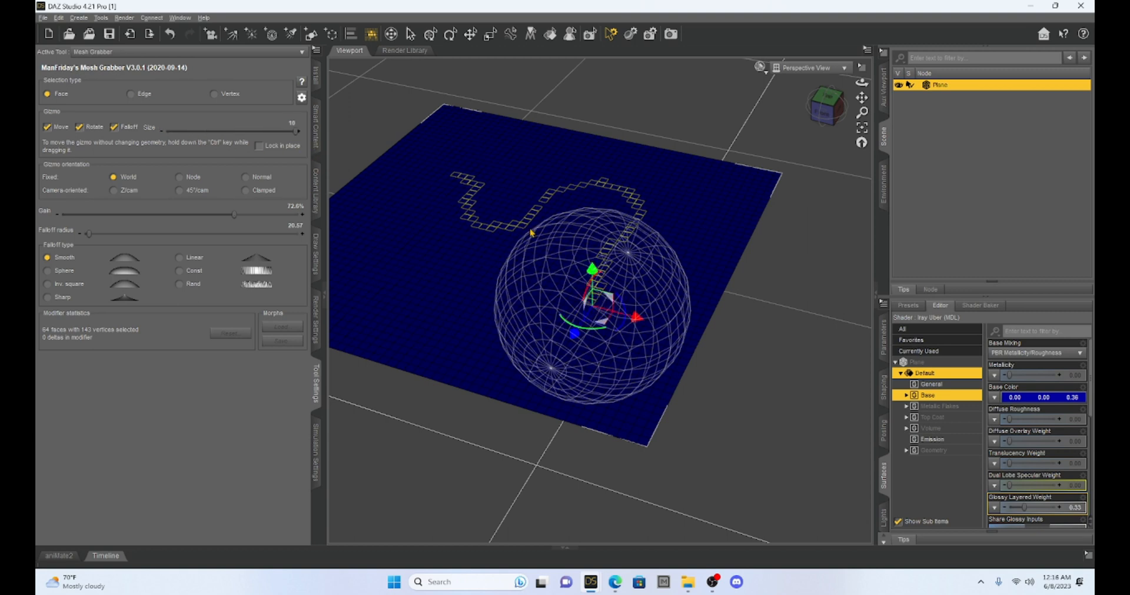
- Try the Node, Normal and 45°/cam gizmo orientations on the selected faces and return the orientation to World
scroll(616, 273, "up", 8)
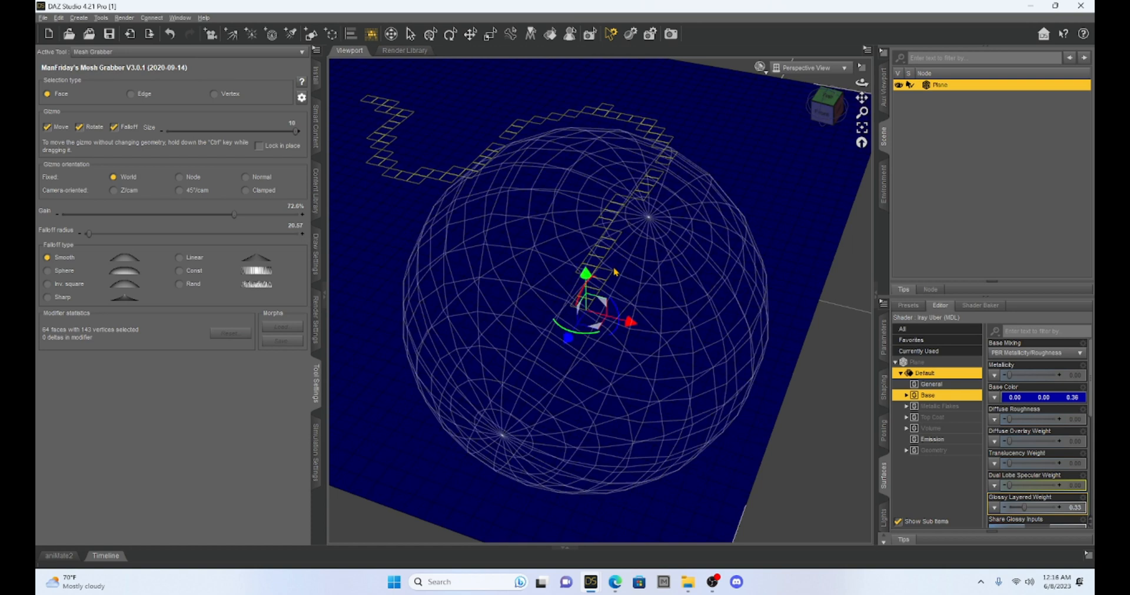
scroll(616, 272, "down", 5)
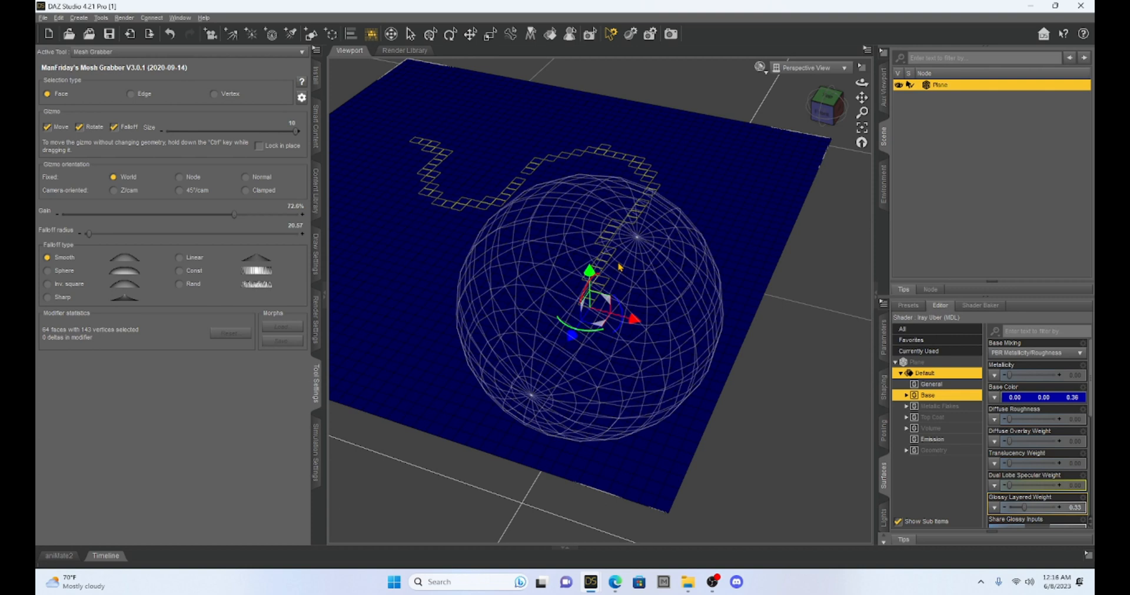
left_click_drag(861, 97, 920, 95)
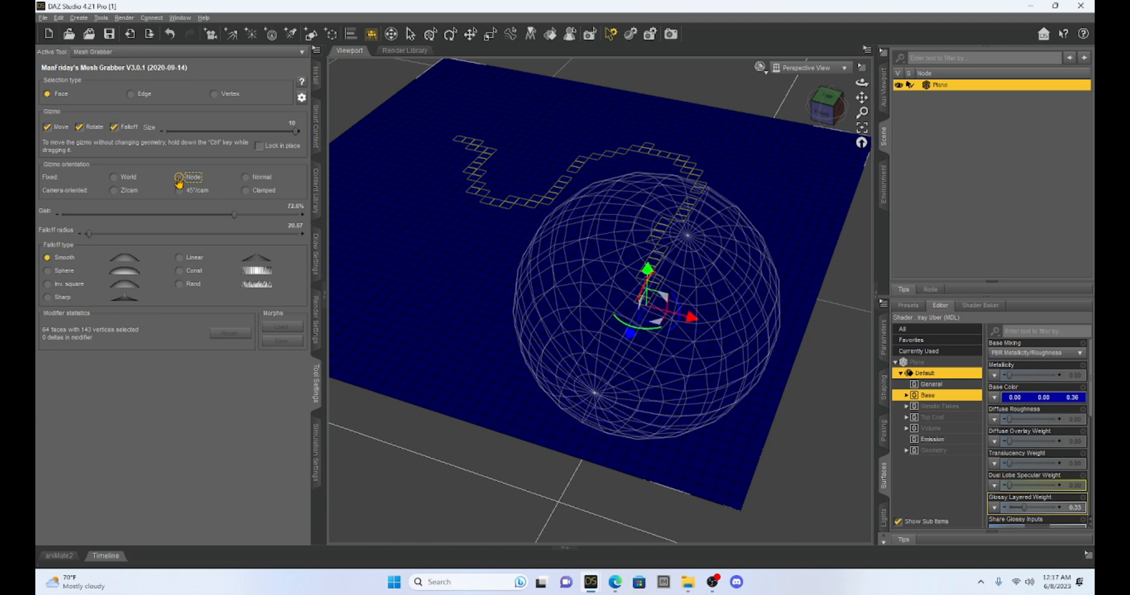
left_click(244, 178)
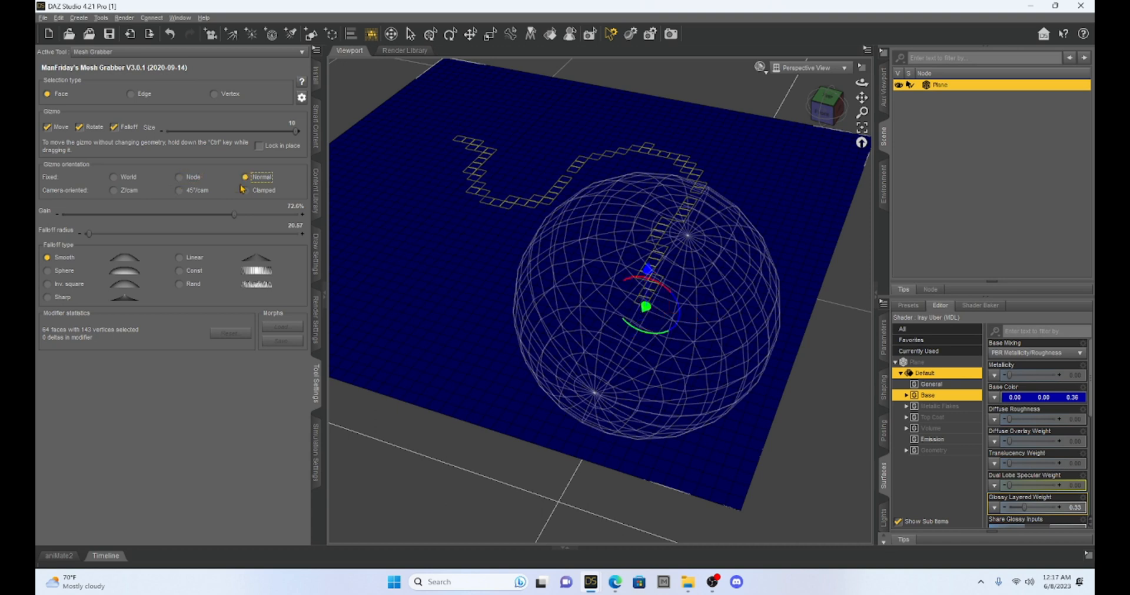
left_click(179, 191)
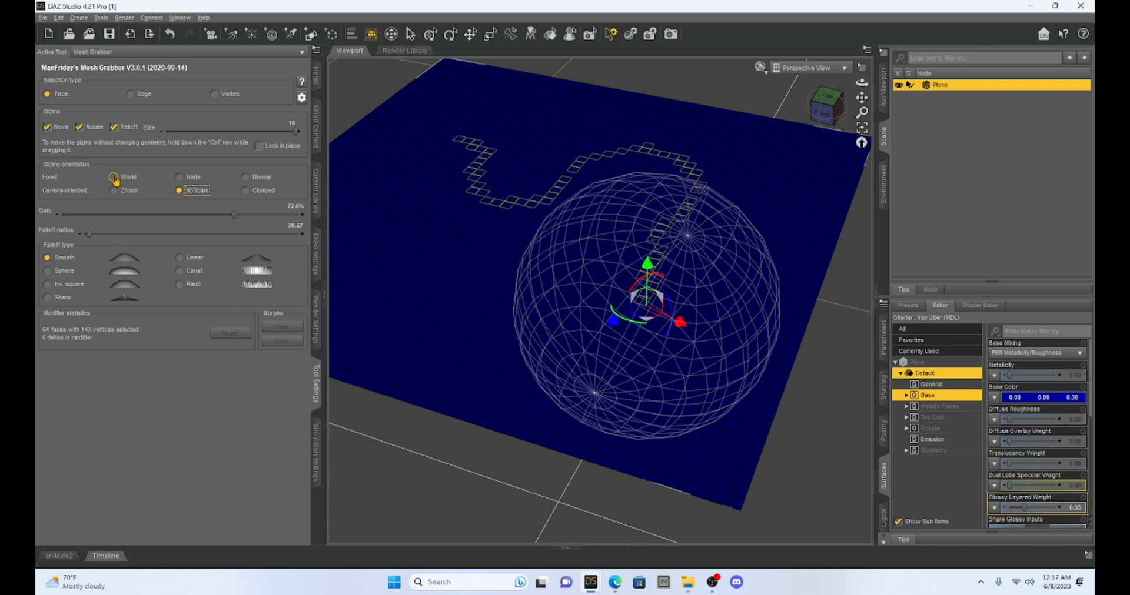
left_click(114, 177)
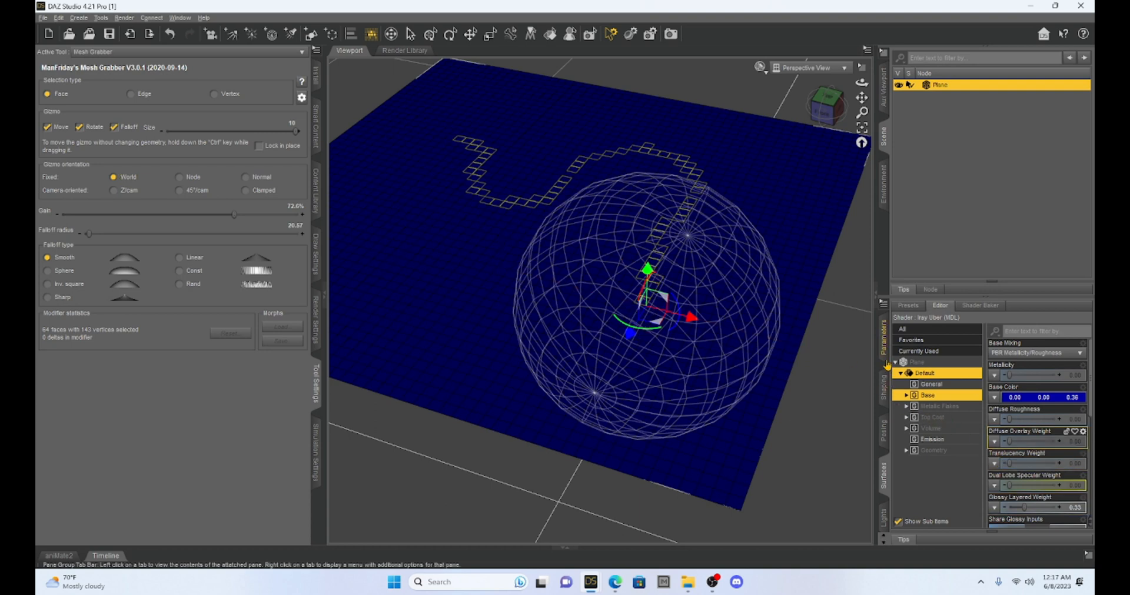
- View the plane's transform parameters and compare the gizmo's 45°/cam orientation with World
left_click(883, 340)
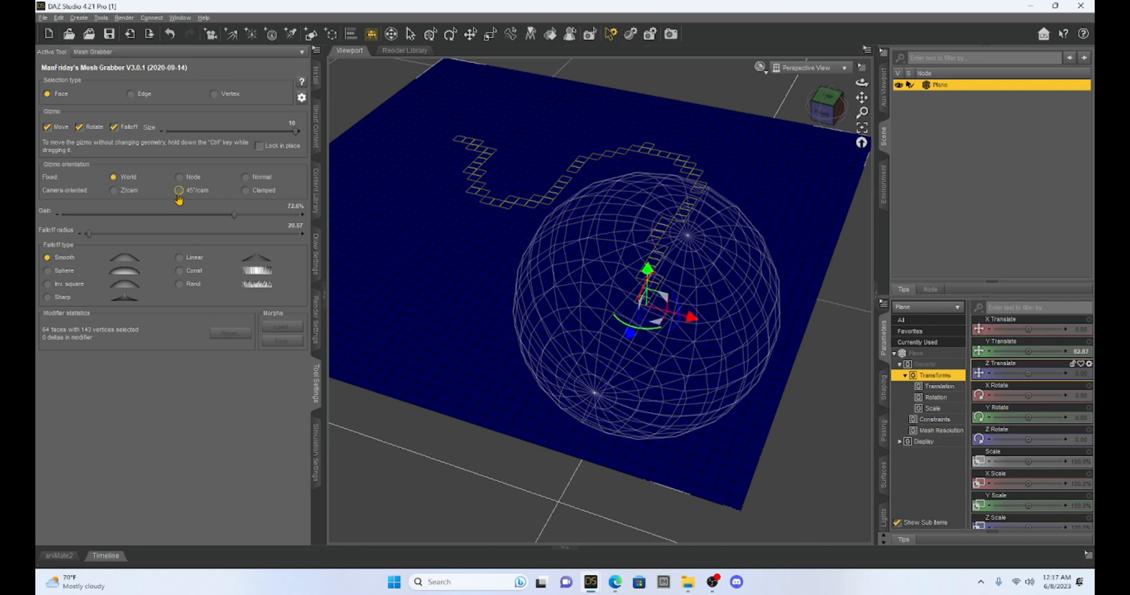
left_click(179, 191)
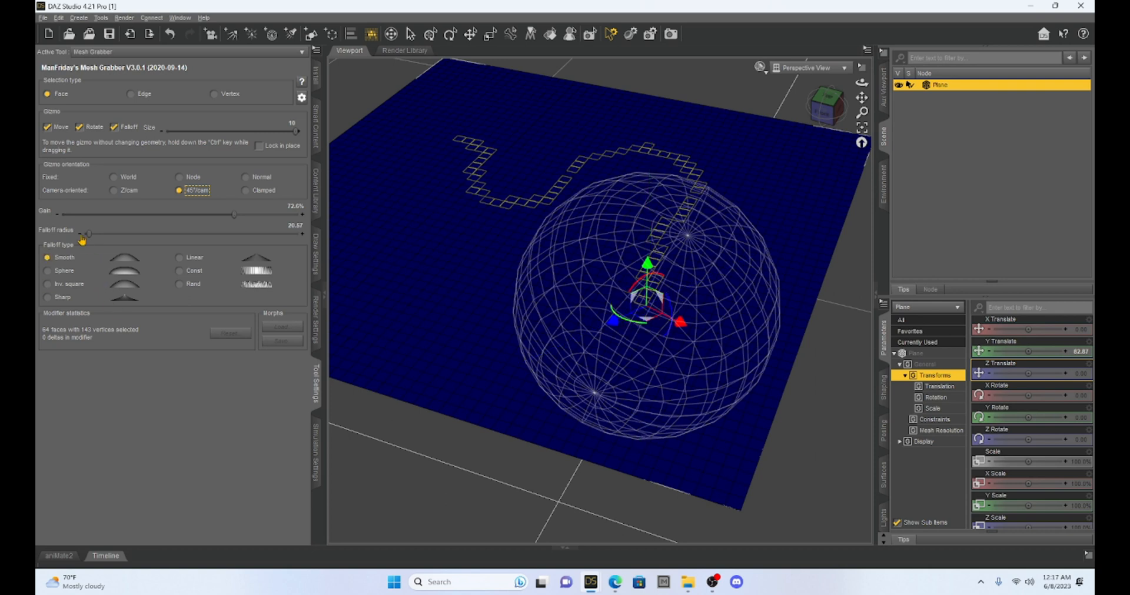
left_click(113, 178)
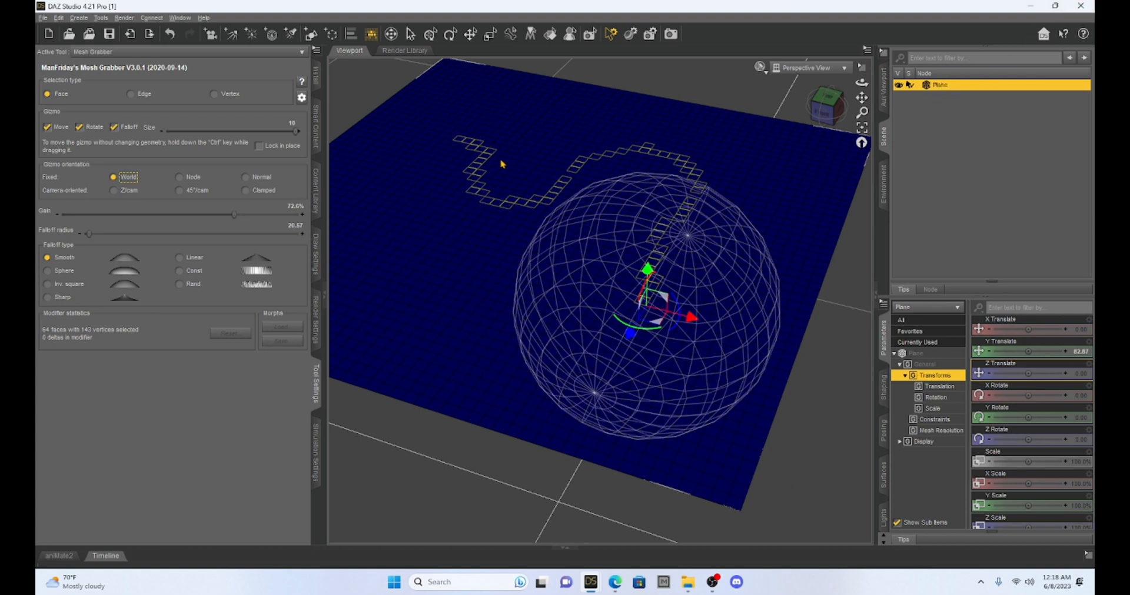
- Select a new winding path of faces across the whole plane and nudge it slightly along the Y axis
mouse_move(351, 232)
left_mouse_down()
mouse_move(465, 104)
mouse_move(510, 135)
mouse_move(462, 311)
mouse_move(598, 170)
mouse_move(661, 167)
mouse_move(621, 346)
left_mouse_up()
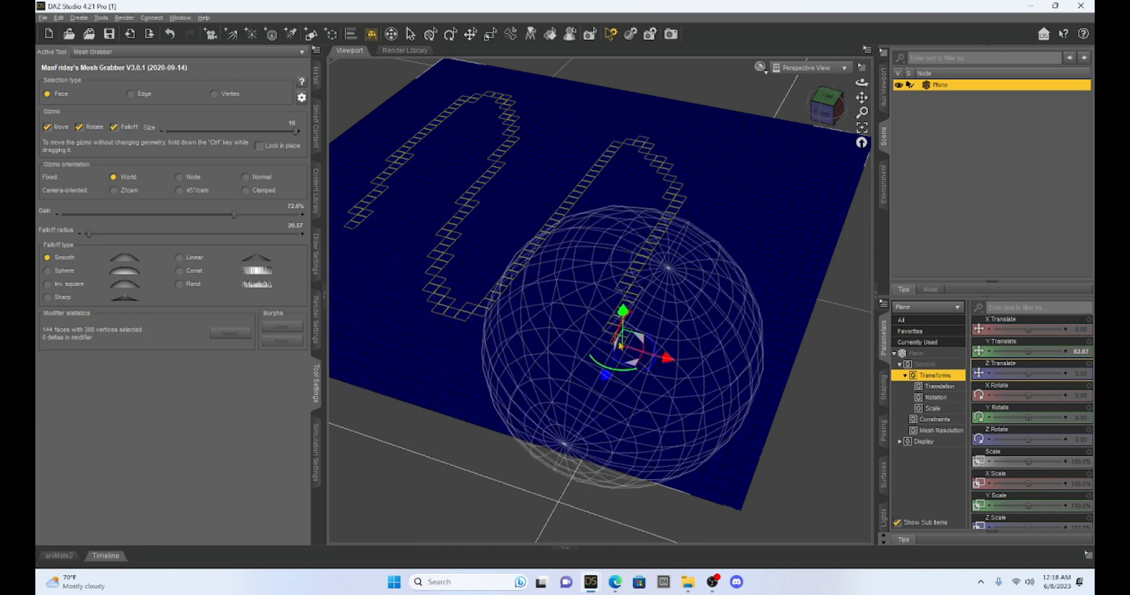
scroll(619, 346, "down", 4)
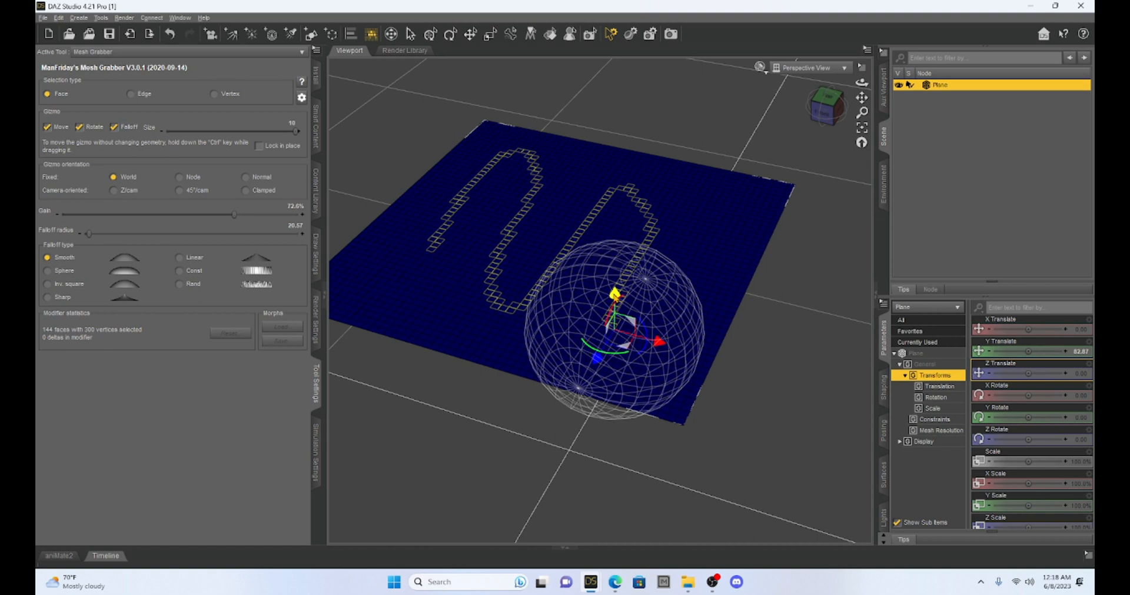
mouse_move(615, 292)
left_mouse_down()
mouse_move(615, 133)
mouse_move(614, 297)
left_mouse_up()
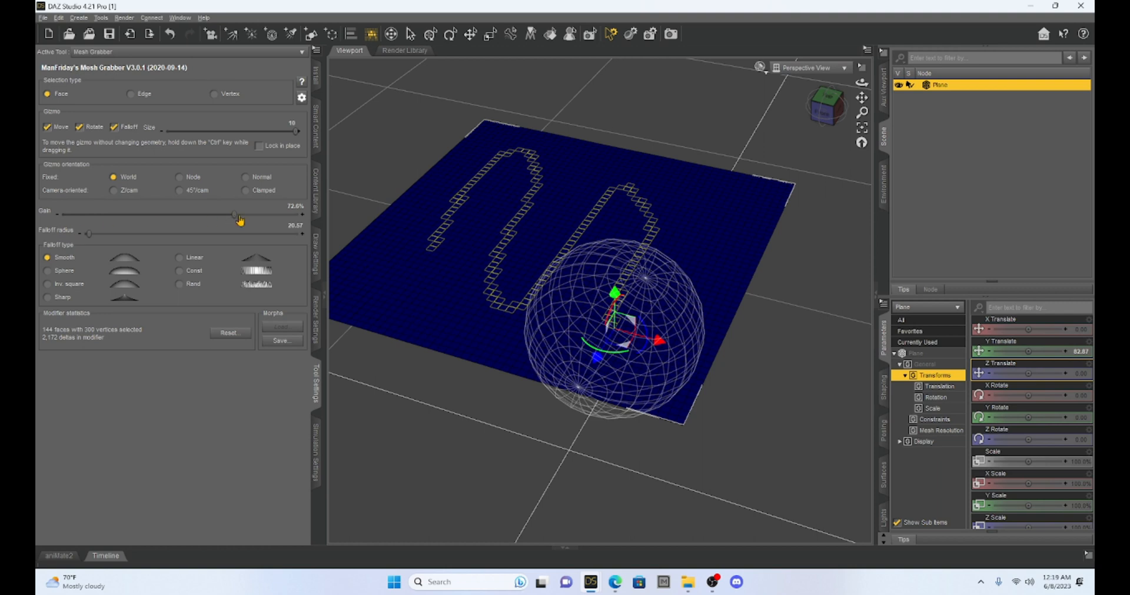
- Raise the selected faces into tall ridges at 100% Gain, try lowering them at 0% Gain, and undo both moves
left_click_drag(234, 216, 306, 222)
left_click_drag(616, 295, 626, 207)
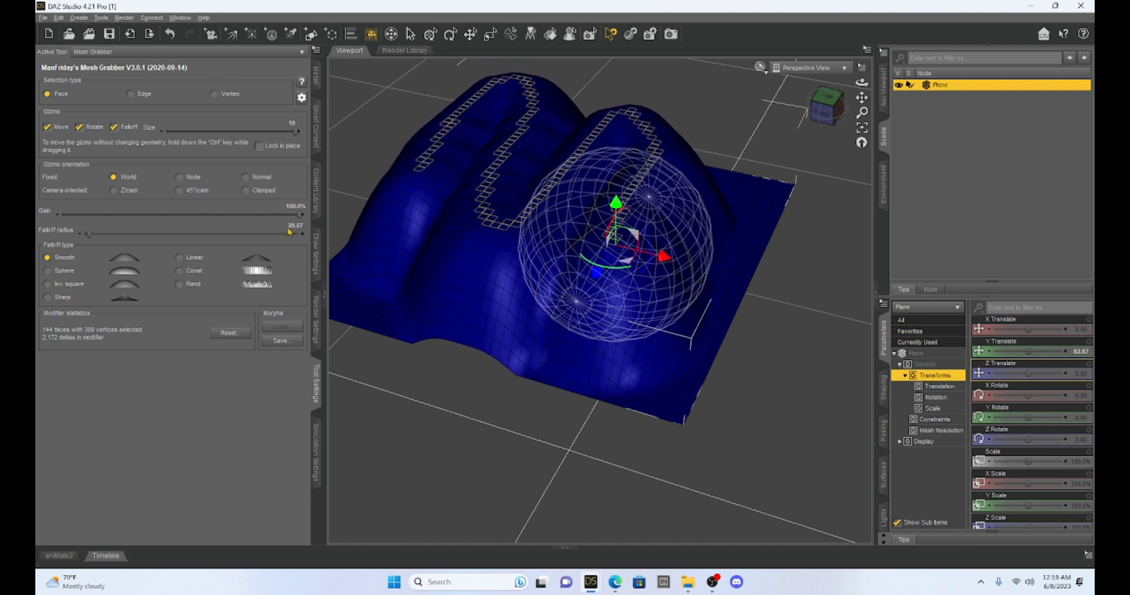
left_click_drag(295, 216, 62, 215)
left_click_drag(615, 203, 612, 301)
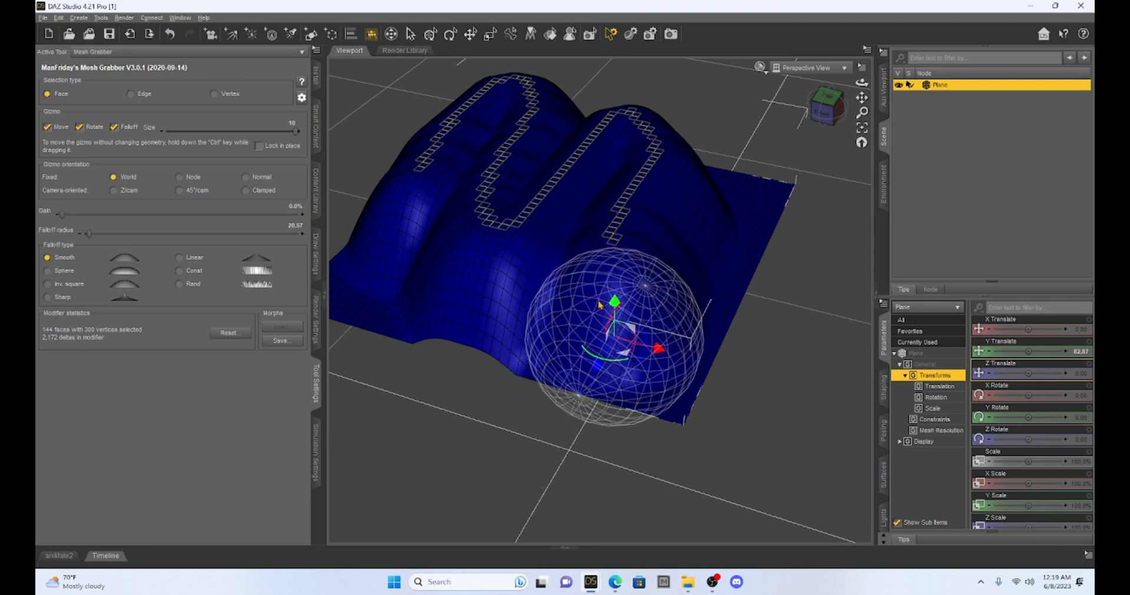
left_click(168, 35)
left_click(169, 36)
- Set the Gain to 100%, try a slight downward move of the selected faces, and undo it
left_click_drag(62, 215, 310, 231)
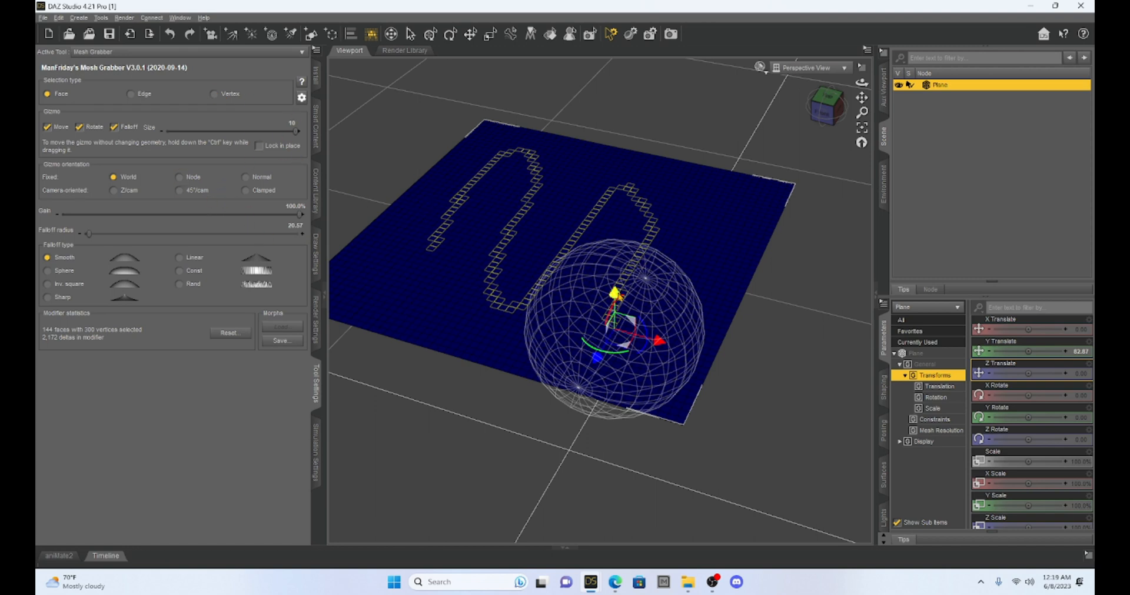
left_click_drag(614, 293, 583, 297)
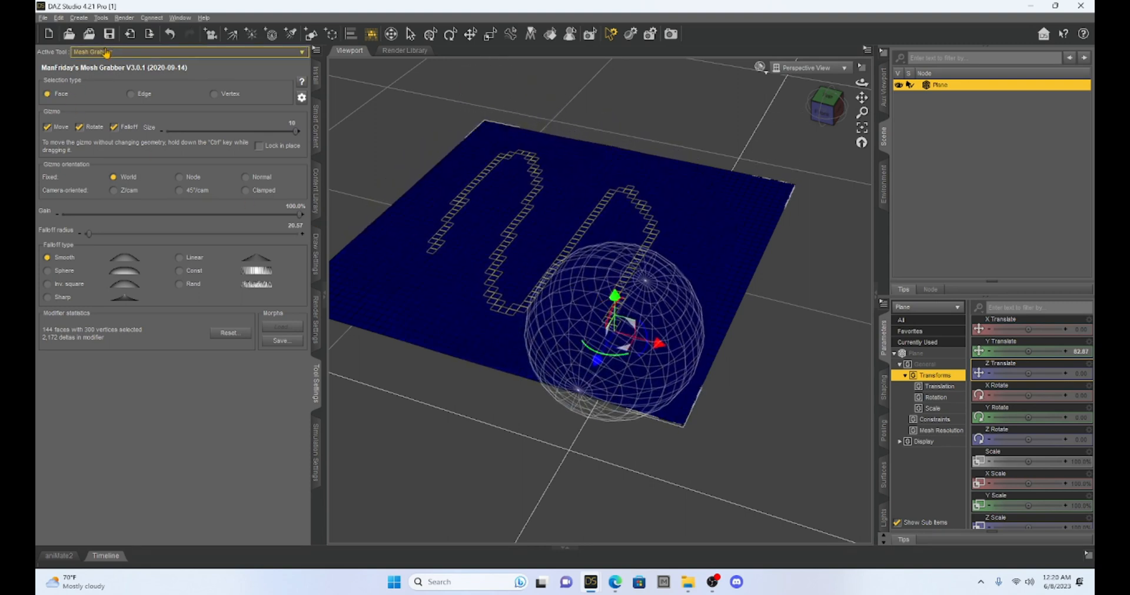
left_click(170, 33)
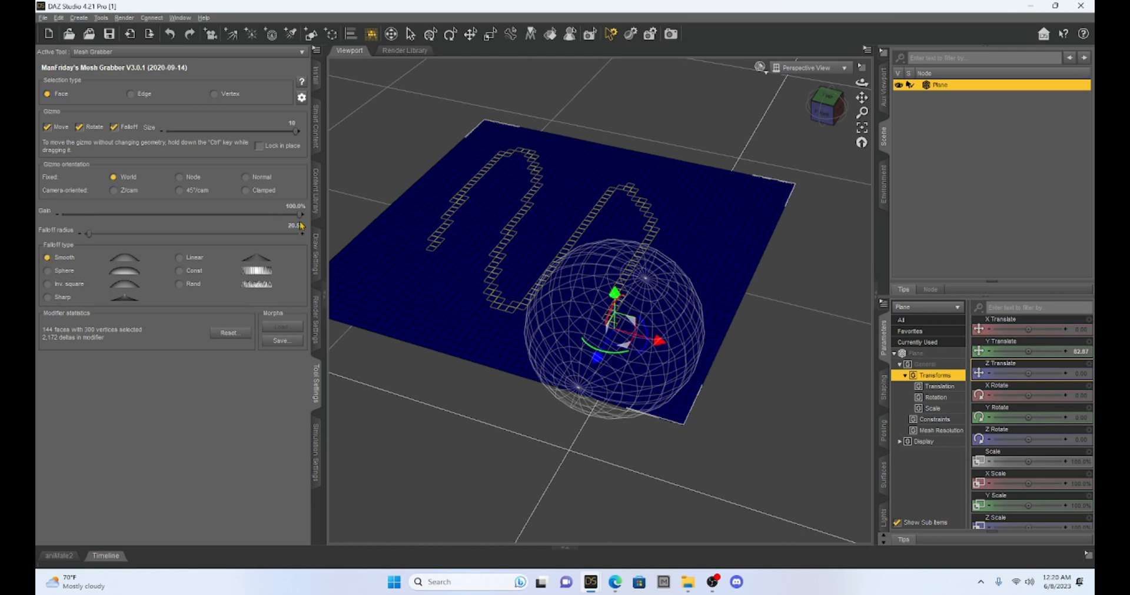
- Test moving the selected faces along Y at two reduced Gain values, the second under 10%, and undo the test moves
left_click_drag(299, 213, 148, 223)
left_click_drag(616, 298, 615, 215)
left_click_drag(145, 216, 81, 216)
left_click_drag(616, 219, 587, 220)
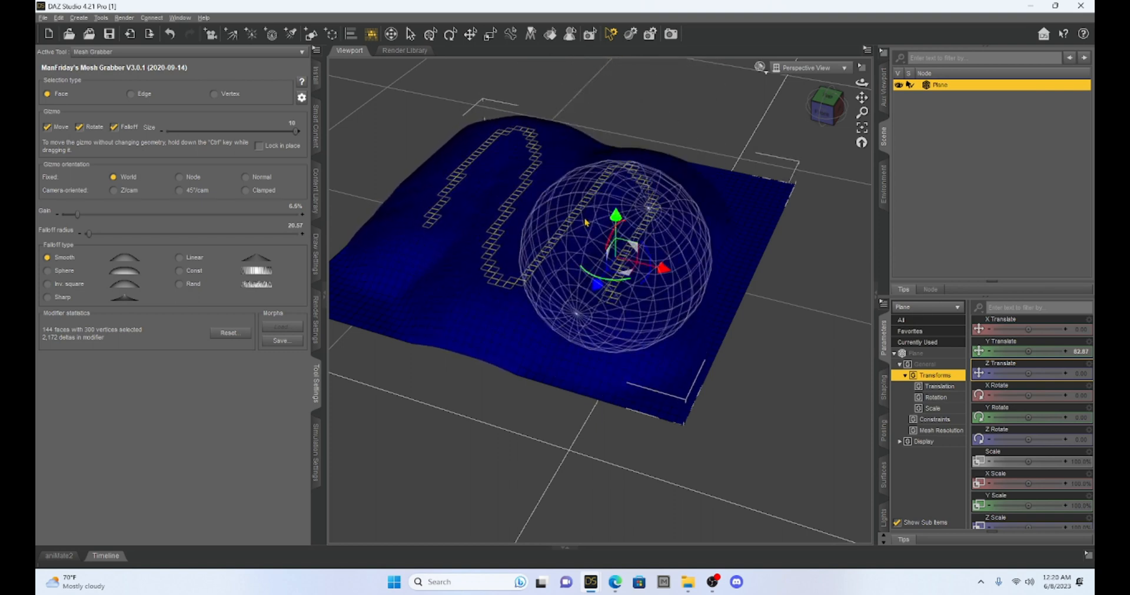
left_click(171, 40)
left_click(171, 40)
left_click(172, 41)
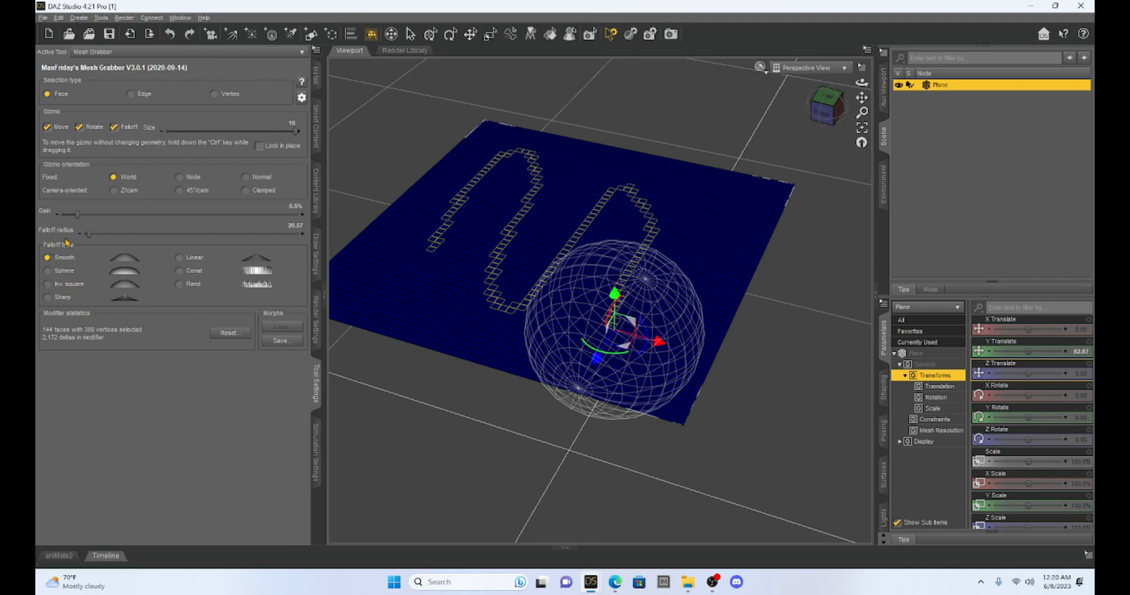
- Raise the selected faces along Y with the Falloff radius at 5.00, and reduce the radius to 0.00 to compare the effect
left_click_drag(94, 239, 85, 235)
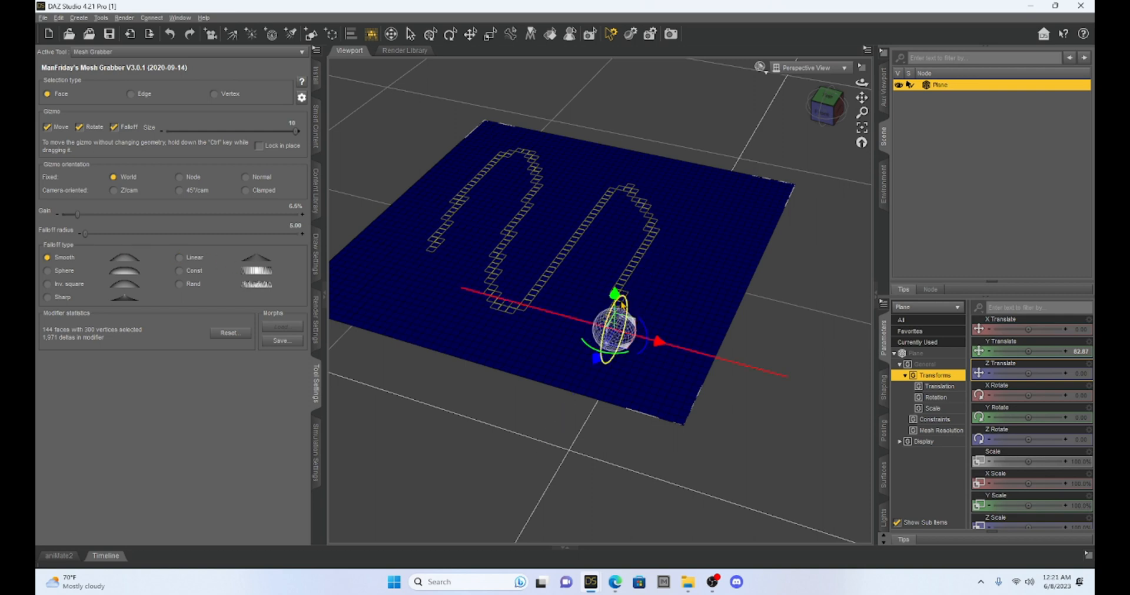
left_click_drag(614, 293, 621, 40)
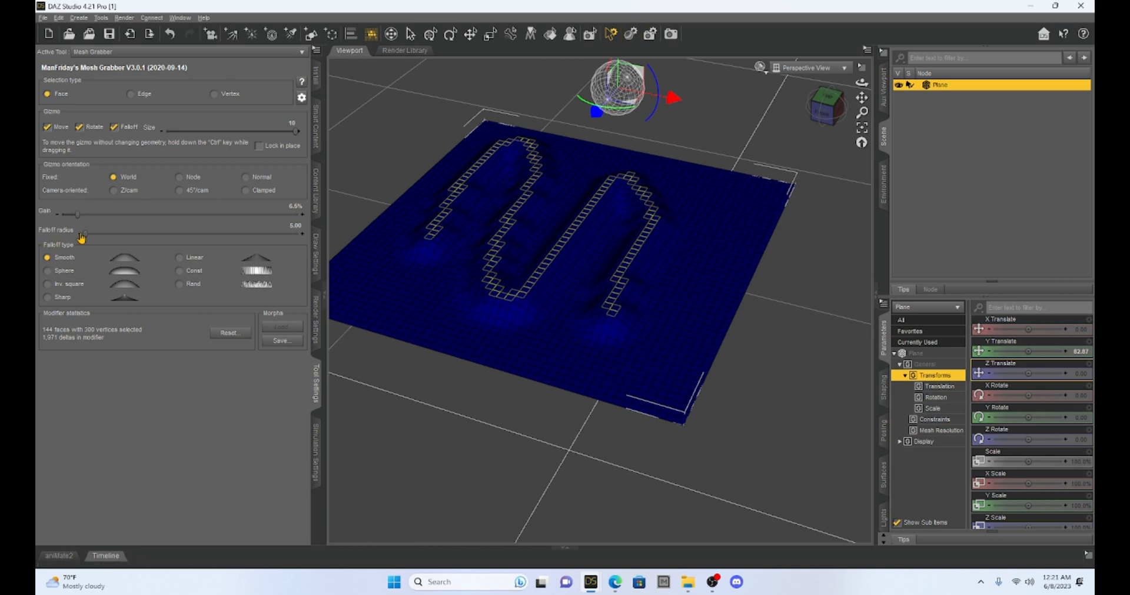
left_click_drag(85, 234, 85, 238)
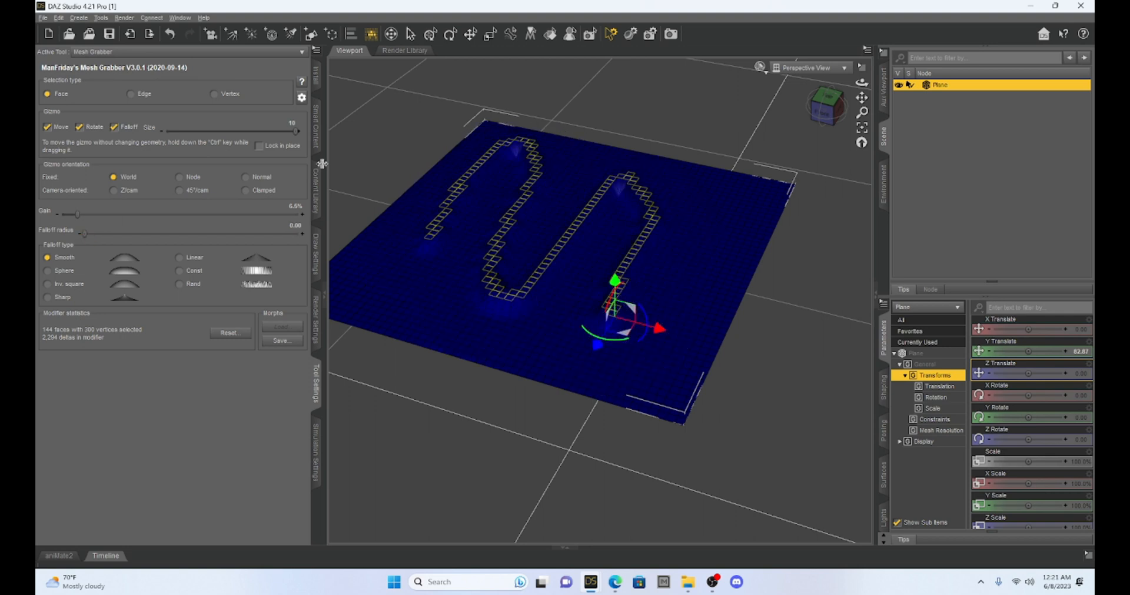
mouse_move(823, 106)
left_mouse_down()
mouse_move(772, 139)
mouse_move(800, 122)
mouse_move(823, 81)
mouse_move(807, 76)
mouse_move(817, 104)
mouse_move(802, 102)
left_mouse_up()
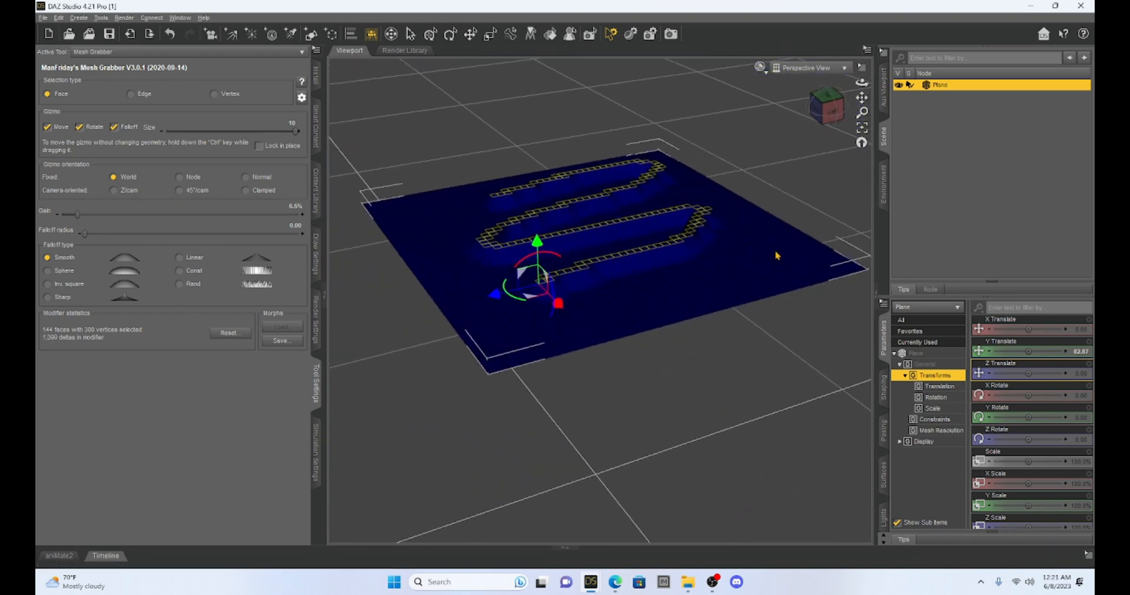
scroll(774, 253, "up", 5)
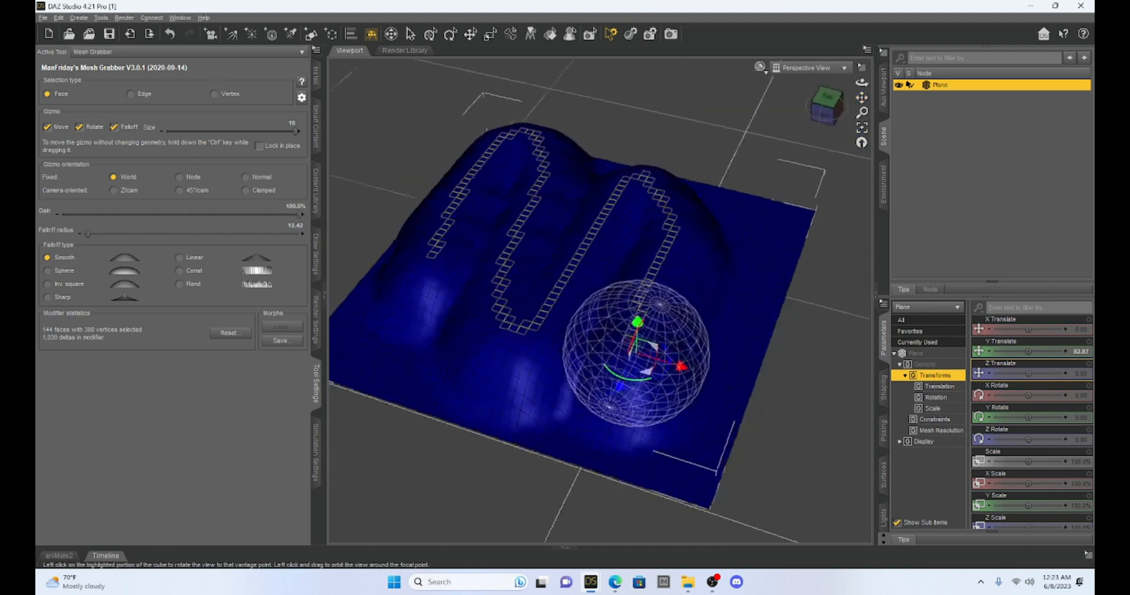
- Raise the selected faces further along the Y axis, viewing the ridges from a low side angle
left_click_drag(824, 109, 829, 117)
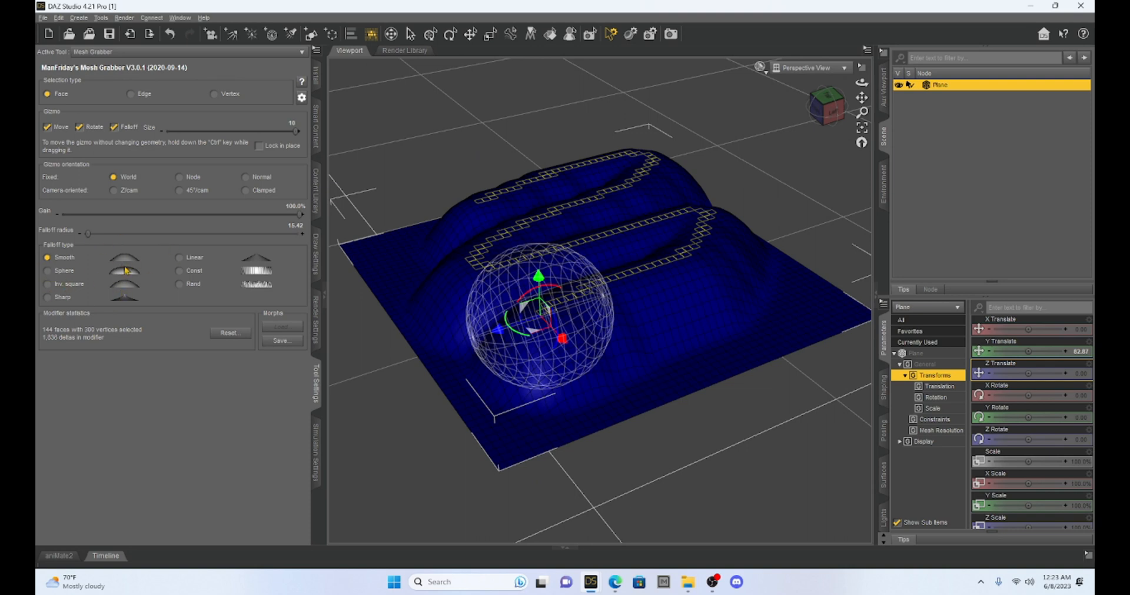
left_click_drag(817, 113, 904, 114)
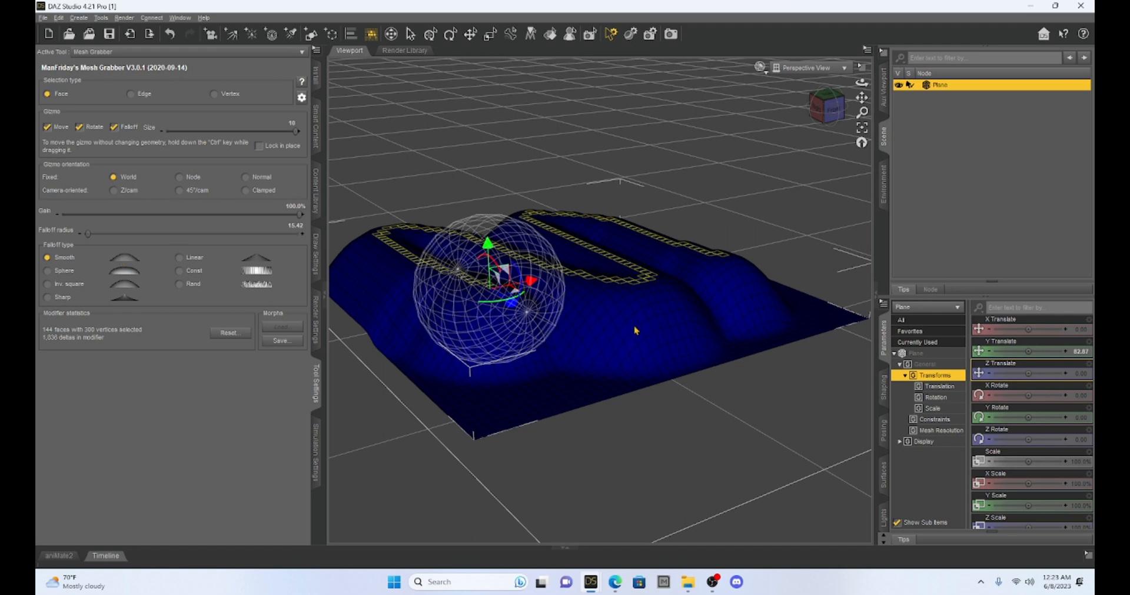
left_click_drag(488, 245, 506, 226)
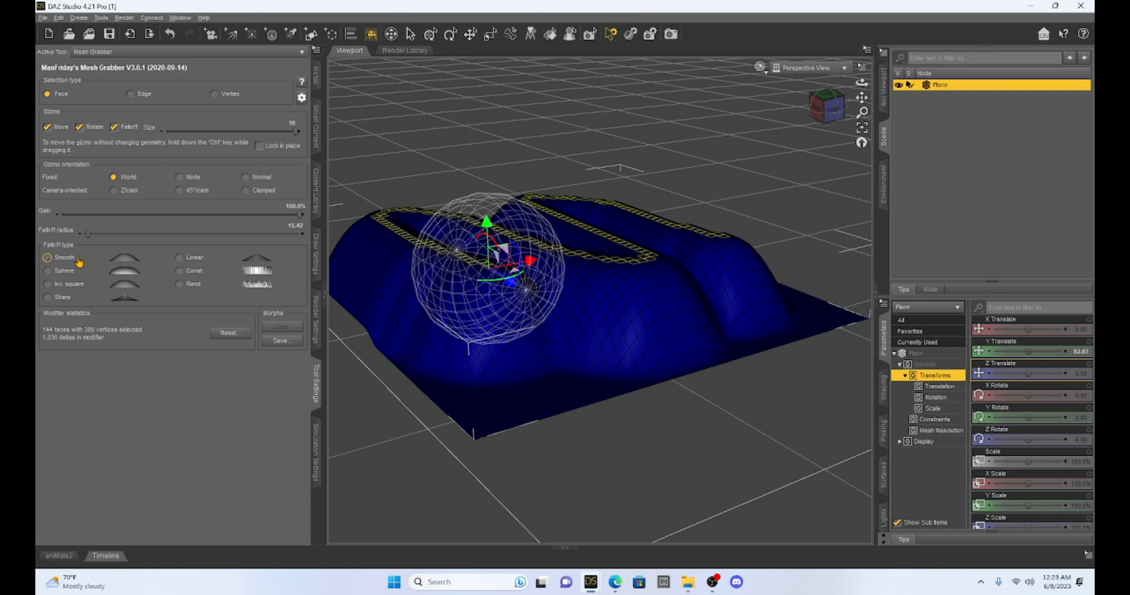
- Compare the Sphere, Smooth, Inv. square and Sharp falloff types on the raised ridges, viewing the Sharp result from another side
left_click(47, 272)
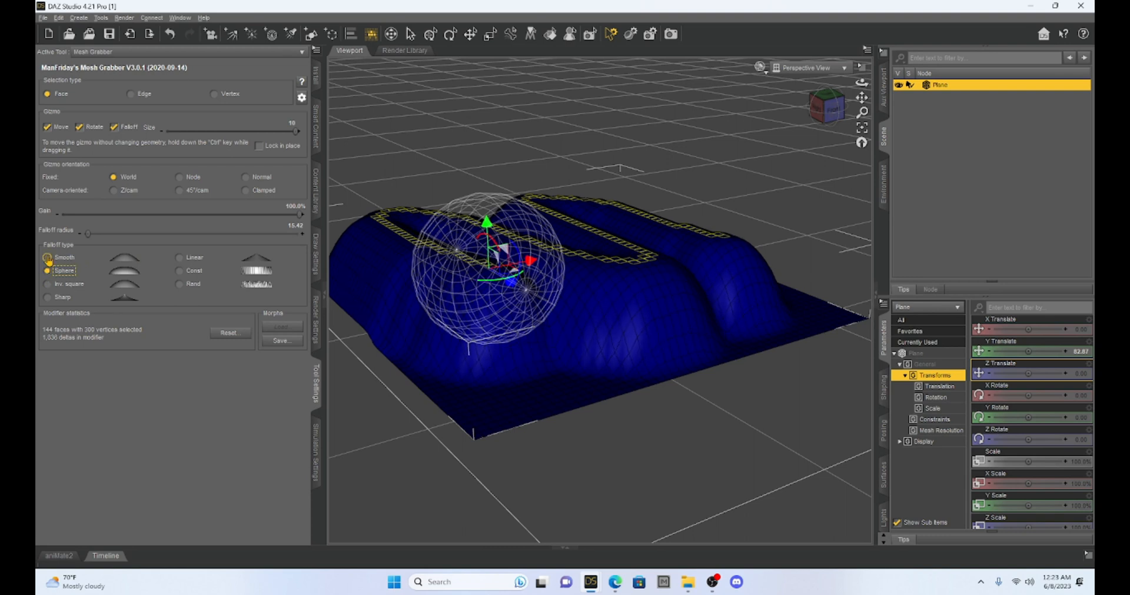
left_click(48, 258)
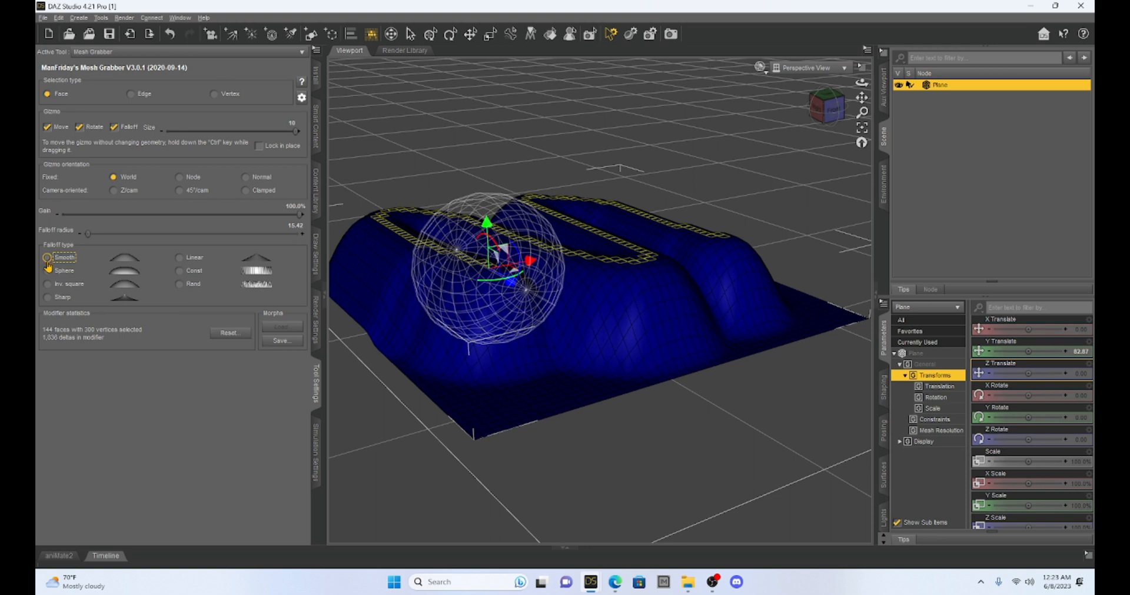
left_click(47, 271)
left_click(47, 285)
left_click(47, 298)
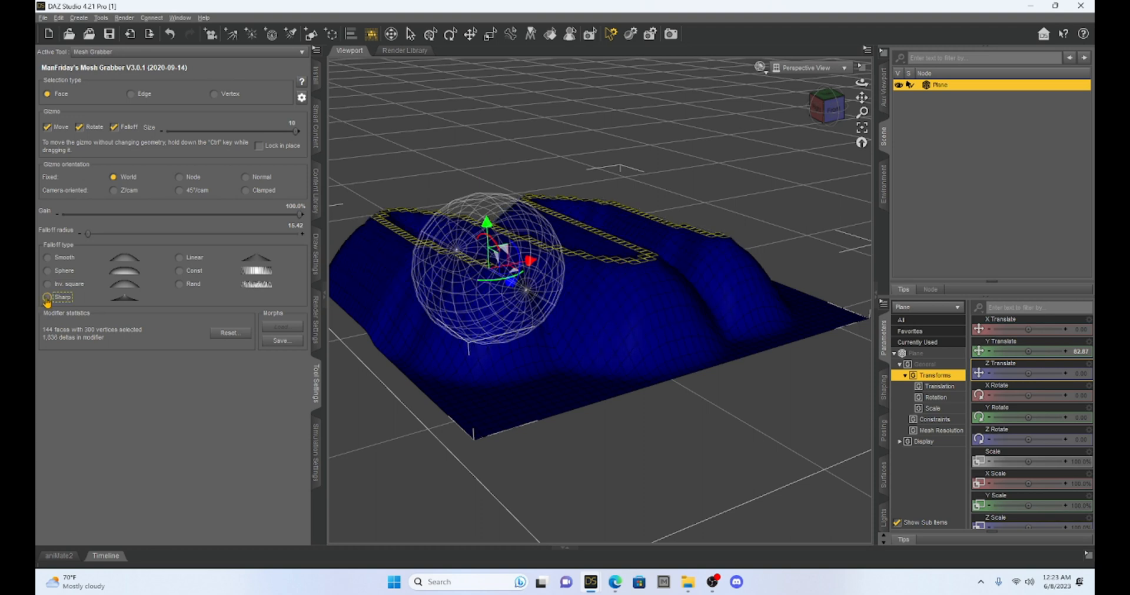
left_click_drag(826, 108, 766, 121)
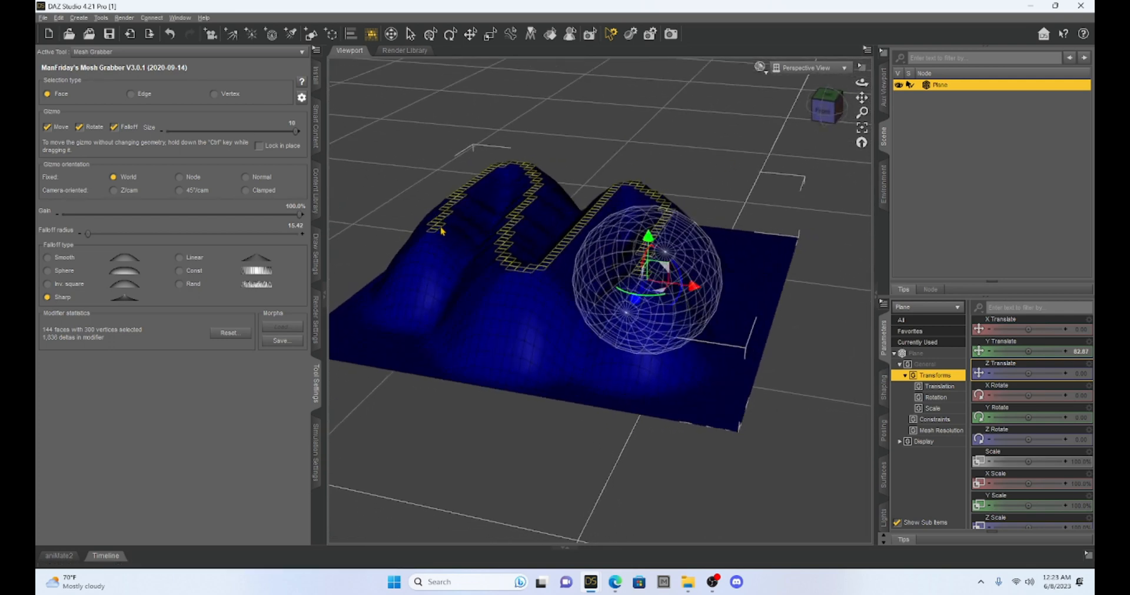
left_click(446, 252)
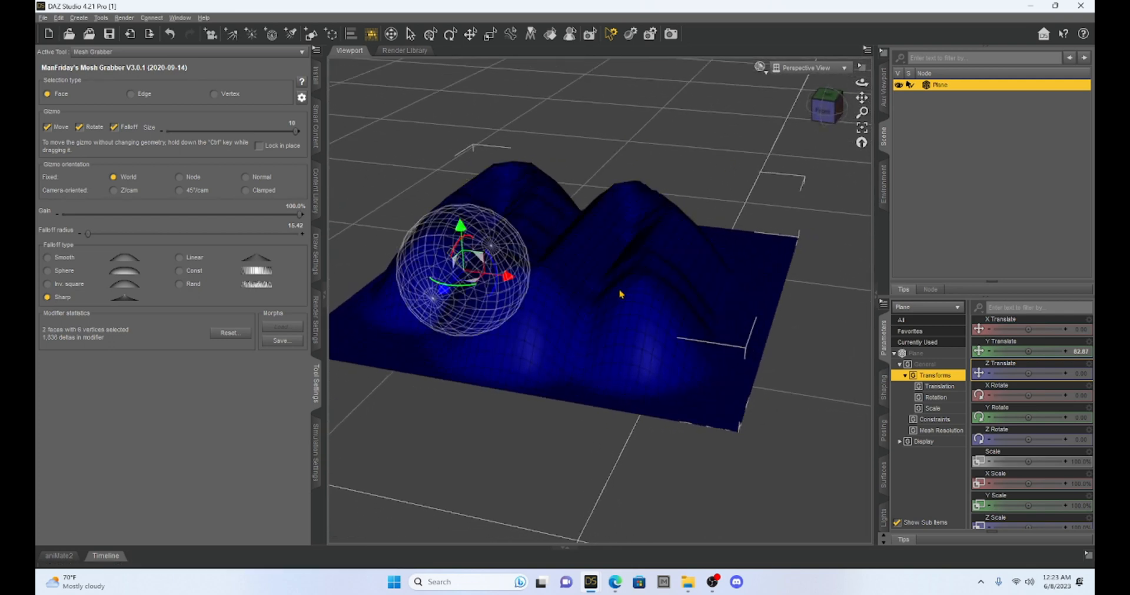
- Change the Falloff type to Rand and inspect the jagged ridges from several angles
left_click(179, 284)
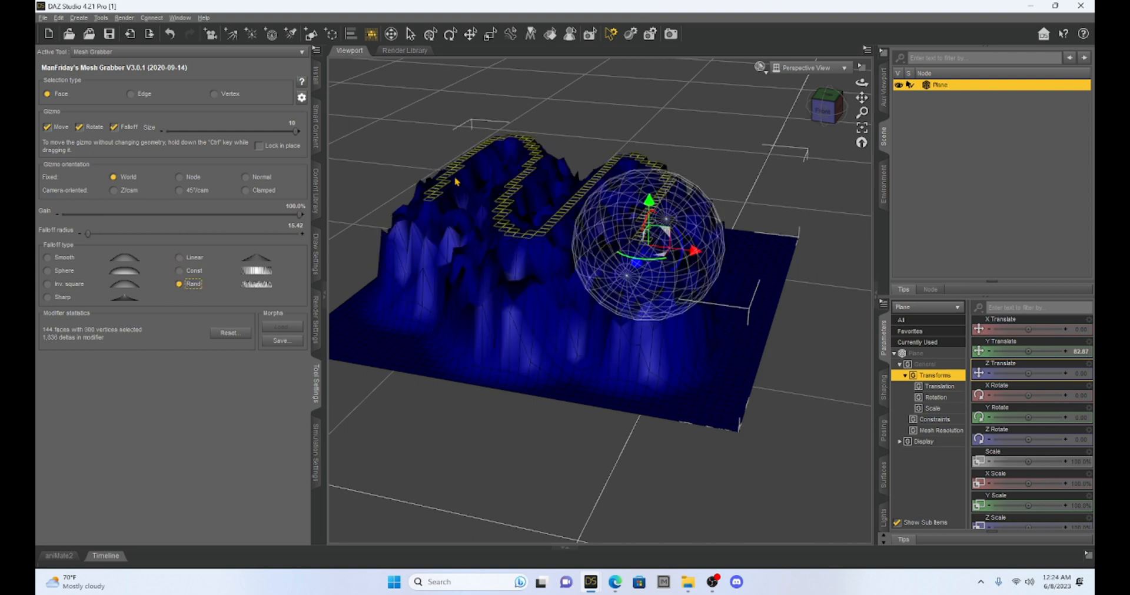
left_click(830, 97)
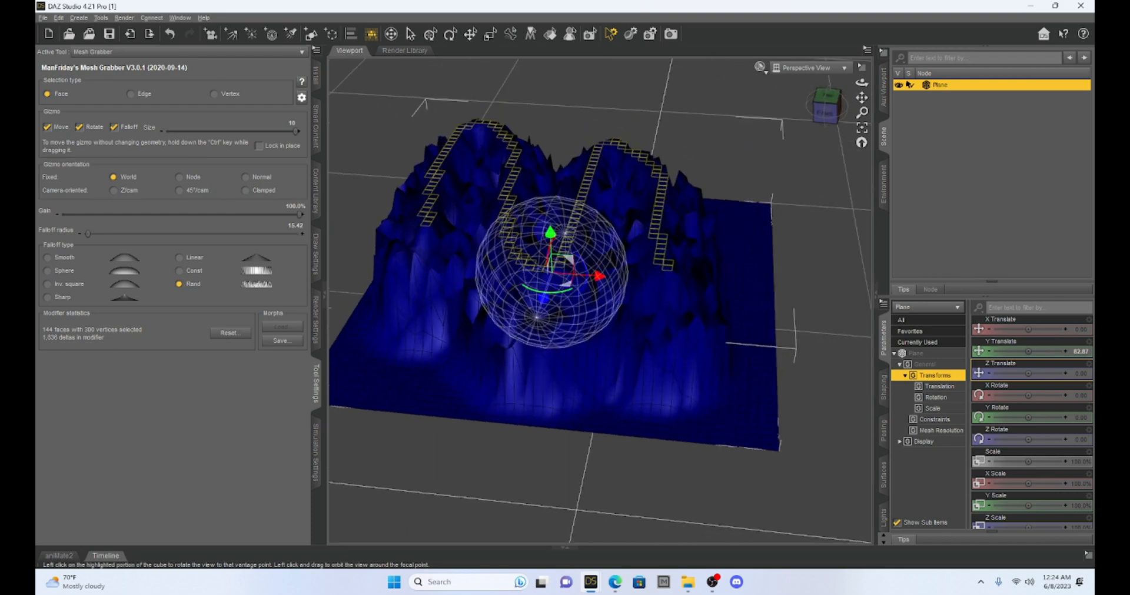
mouse_move(827, 105)
left_mouse_down()
mouse_move(759, 74)
mouse_move(741, 80)
mouse_move(812, 91)
mouse_move(825, 112)
left_mouse_up()
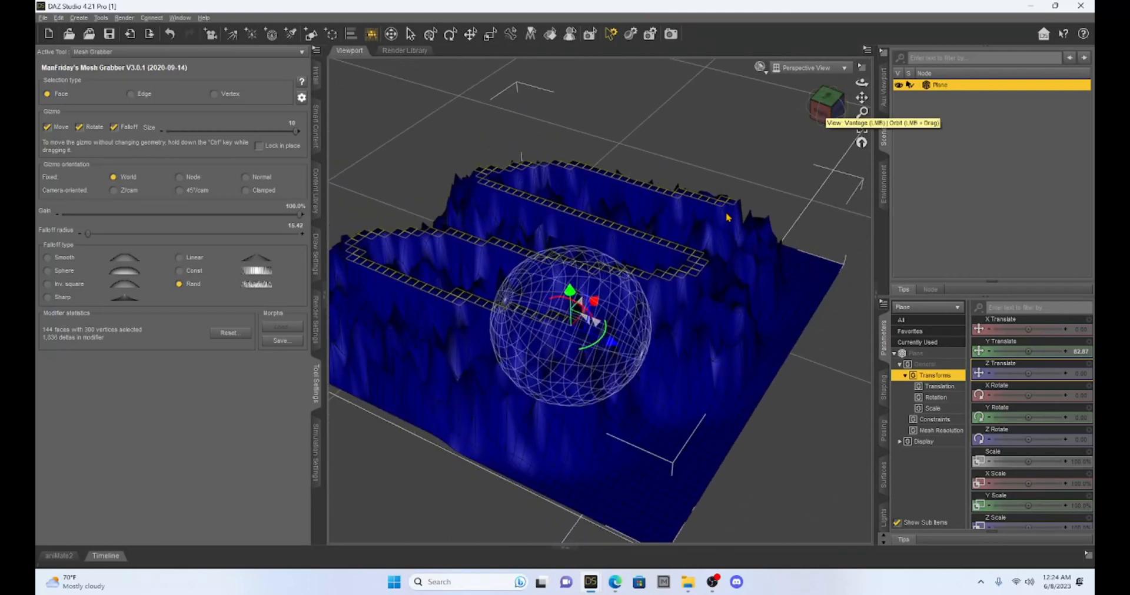
scroll(727, 217, "up", 3)
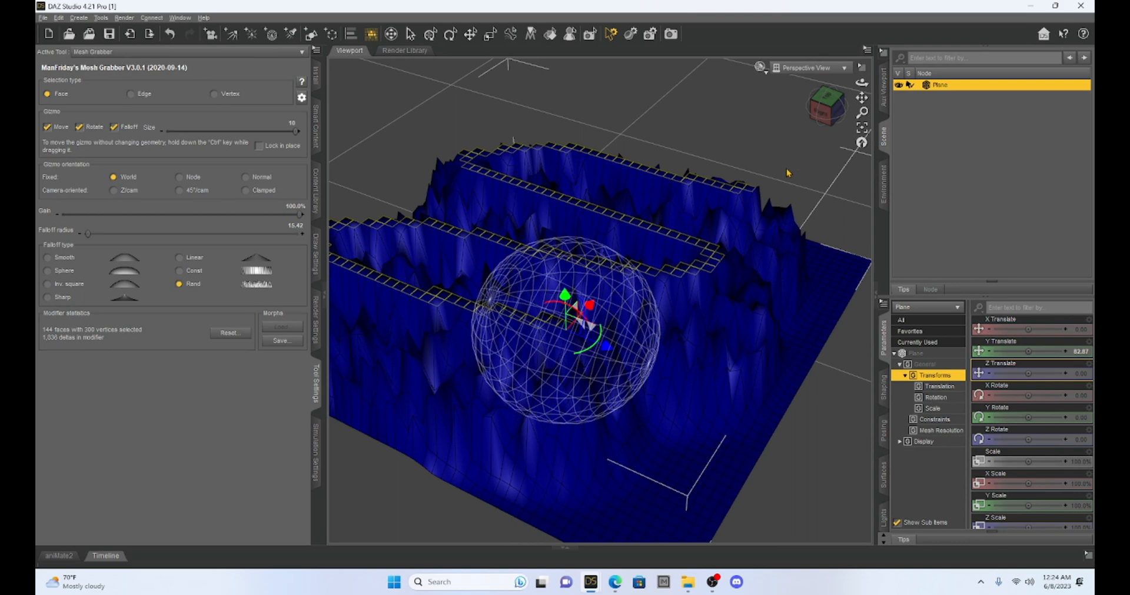
left_click_drag(827, 106, 852, 130)
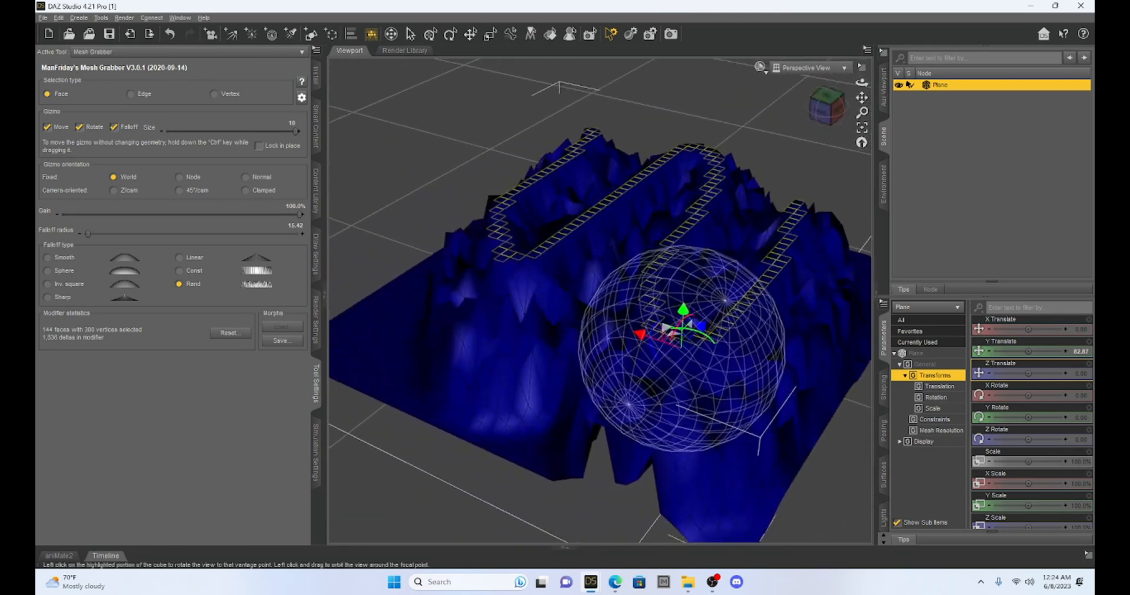
- Undo the raising of the selected faces until the plane is flat again
left_click(169, 34)
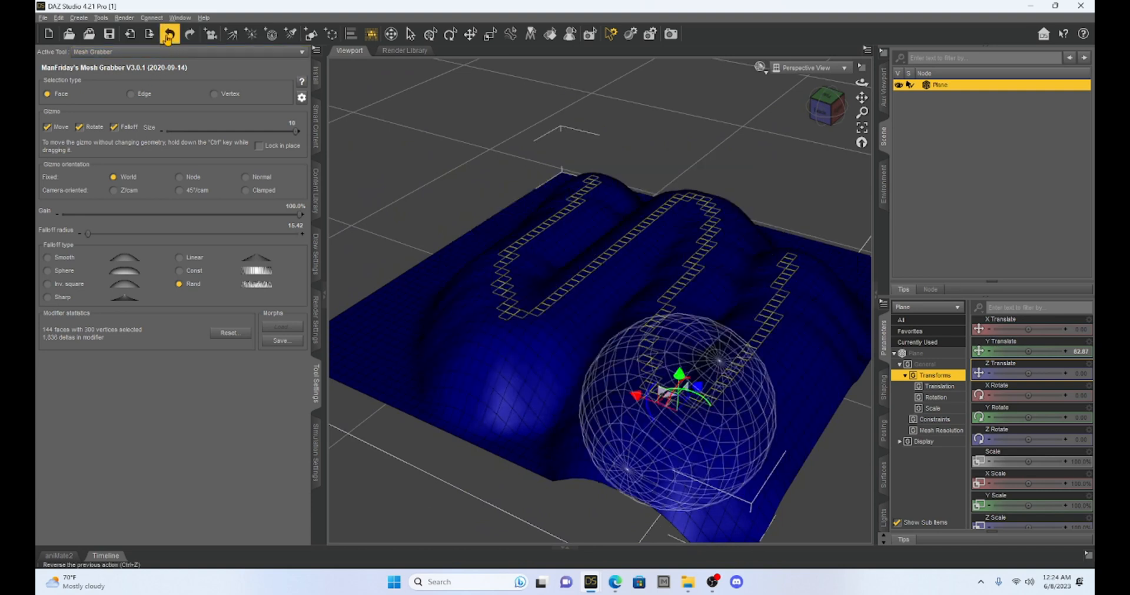
left_click(169, 35)
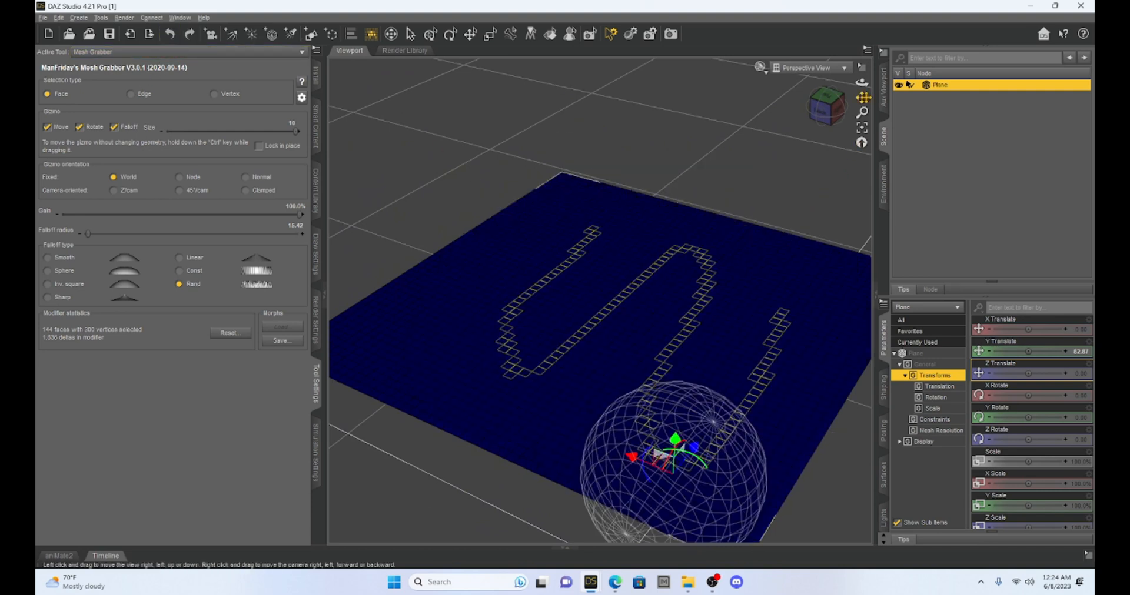
left_click_drag(861, 98, 621, 200)
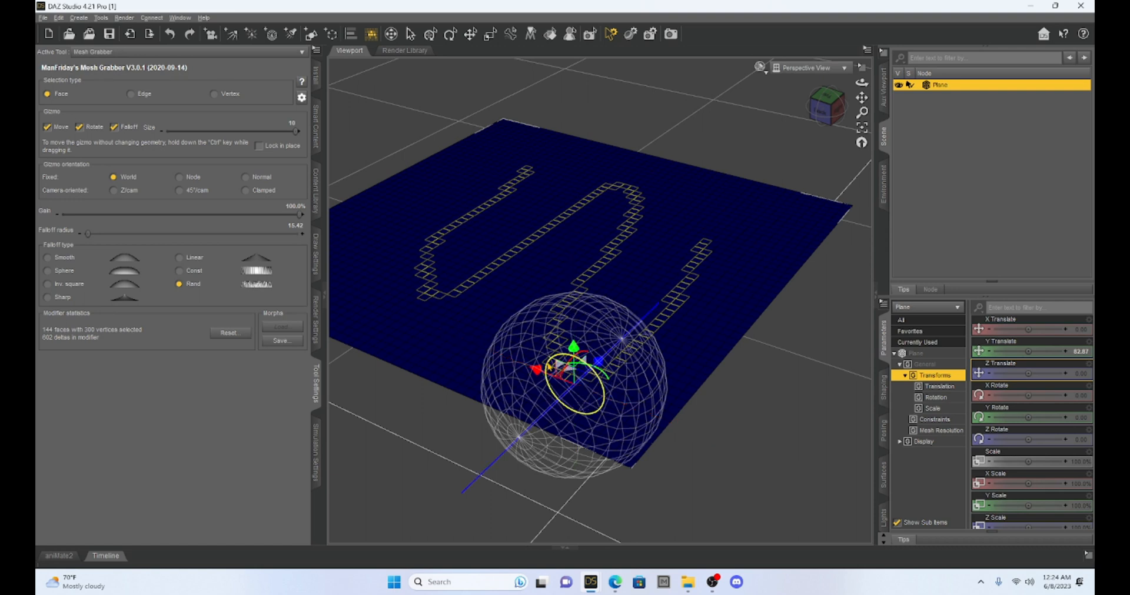
- Try a slight rotation of the selected faces about the Z axis and undo it
left_click_drag(562, 370, 567, 360)
left_click(275, 151)
left_click(169, 33)
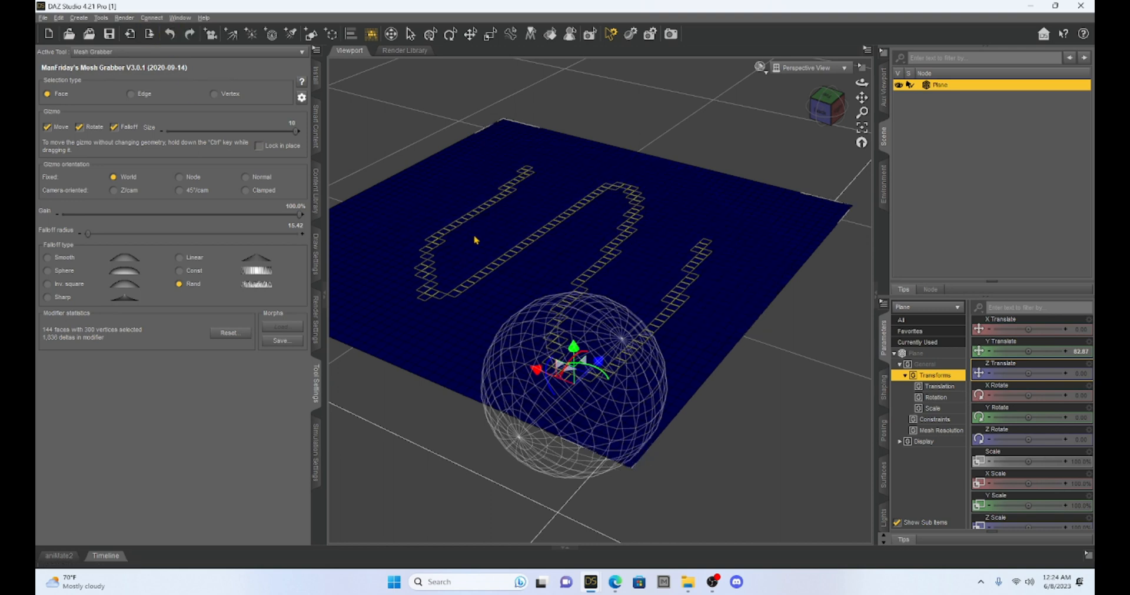
- Select a winding strip of faces across the plane, test a slight rotation about X with Rand falloff, and undo the rotation
mouse_move(414, 208)
left_mouse_down()
mouse_move(522, 157)
mouse_move(550, 229)
mouse_move(638, 184)
mouse_move(565, 312)
mouse_move(653, 320)
mouse_move(688, 280)
left_mouse_up()
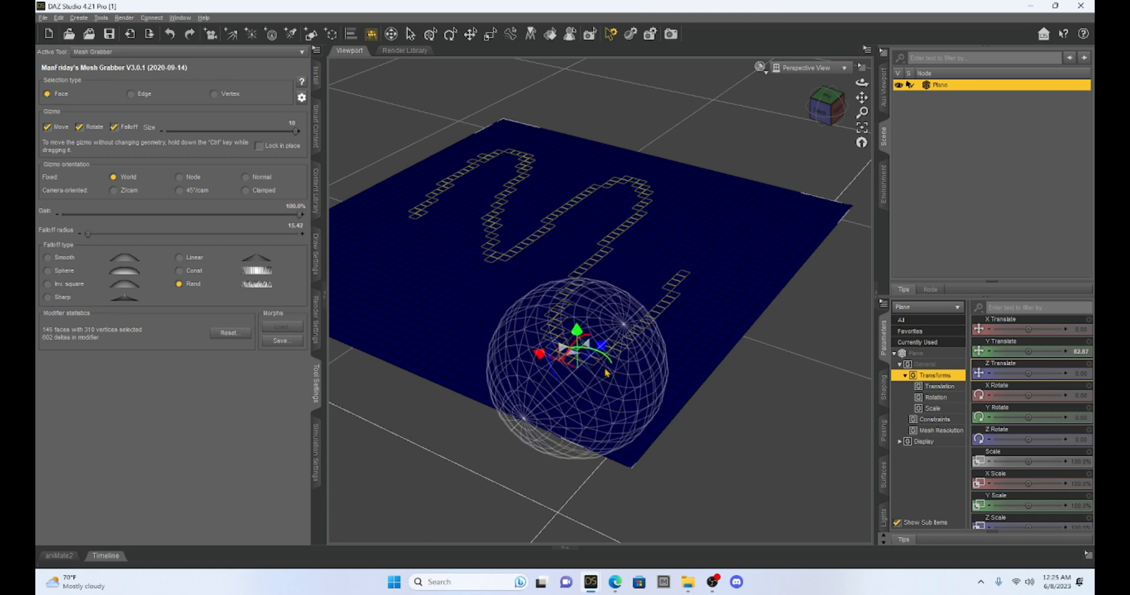
mouse_move(576, 343)
left_mouse_down()
mouse_move(564, 348)
mouse_move(576, 353)
left_mouse_up()
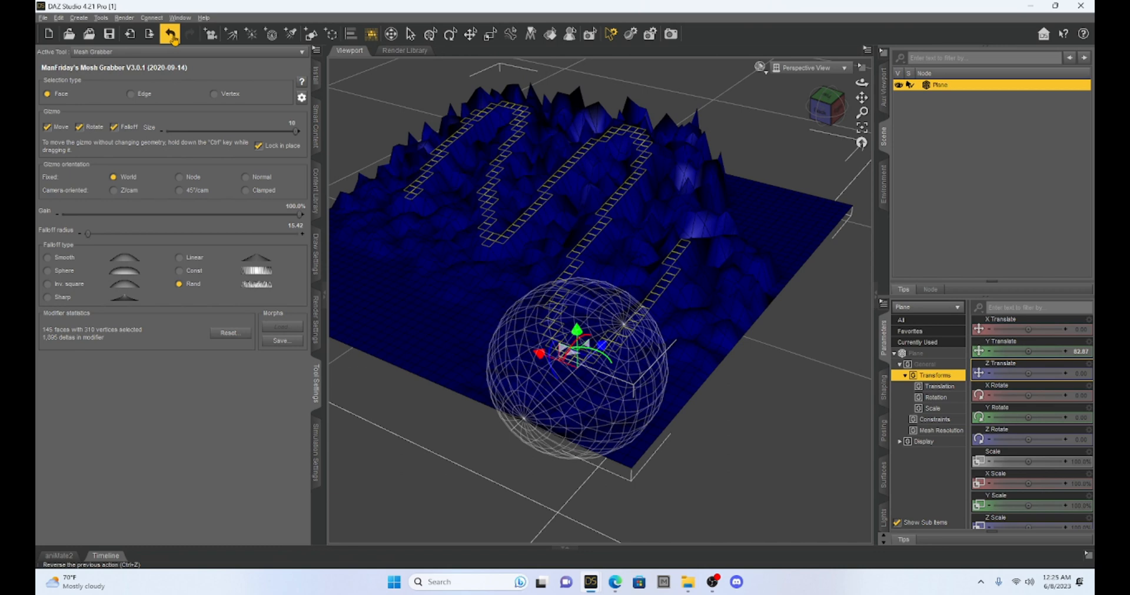
left_click(171, 36)
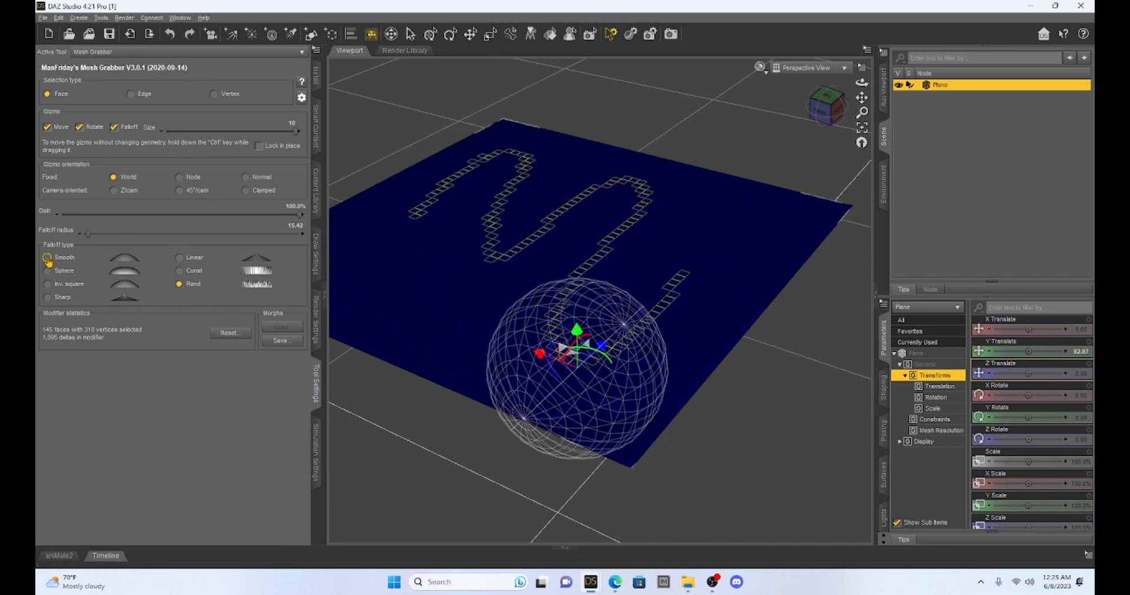
- Set the Falloff type to Smooth and test rotating the selected faces about X and Z, undoing the X rotation before the Z one
left_click(48, 259)
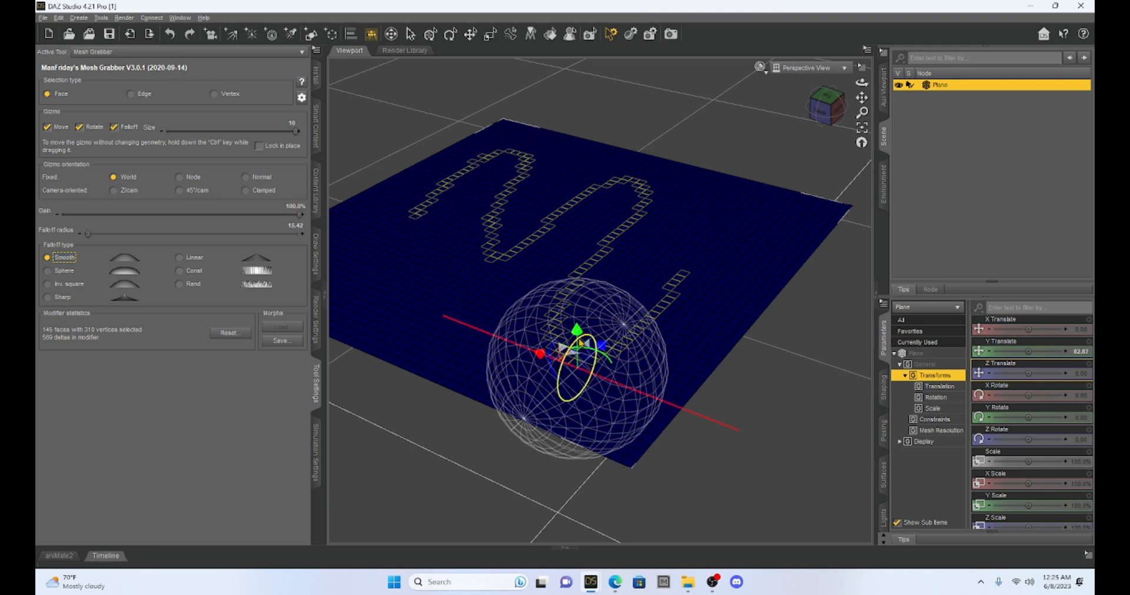
left_click_drag(581, 340, 416, 424)
scroll(581, 354, "down", 4)
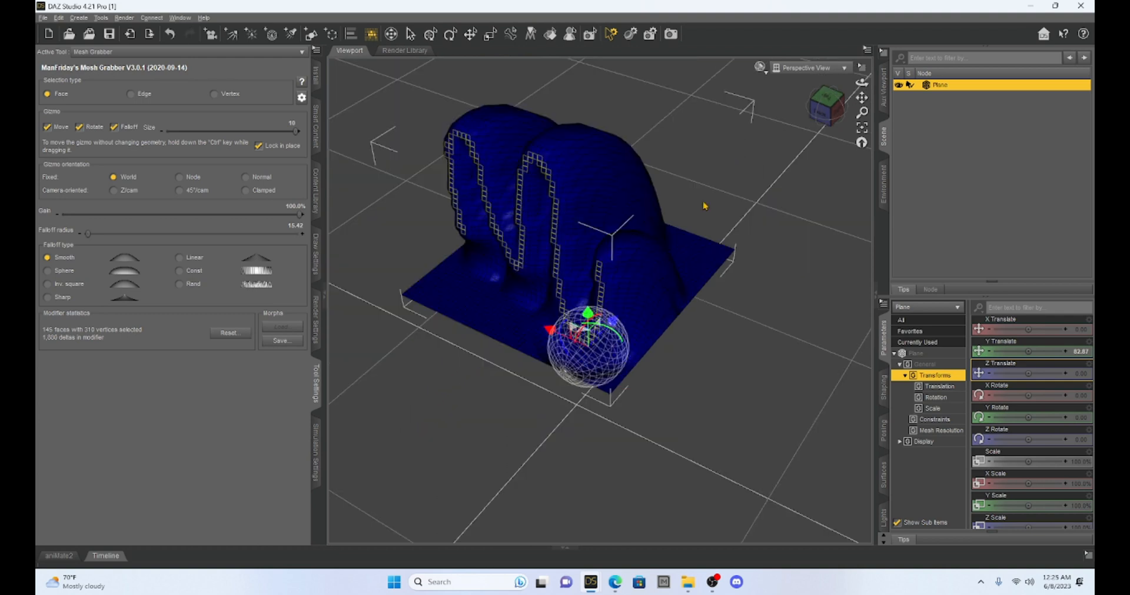
left_click(826, 109)
mouse_move(826, 109)
left_mouse_down()
mouse_move(848, 118)
mouse_move(830, 126)
left_mouse_up()
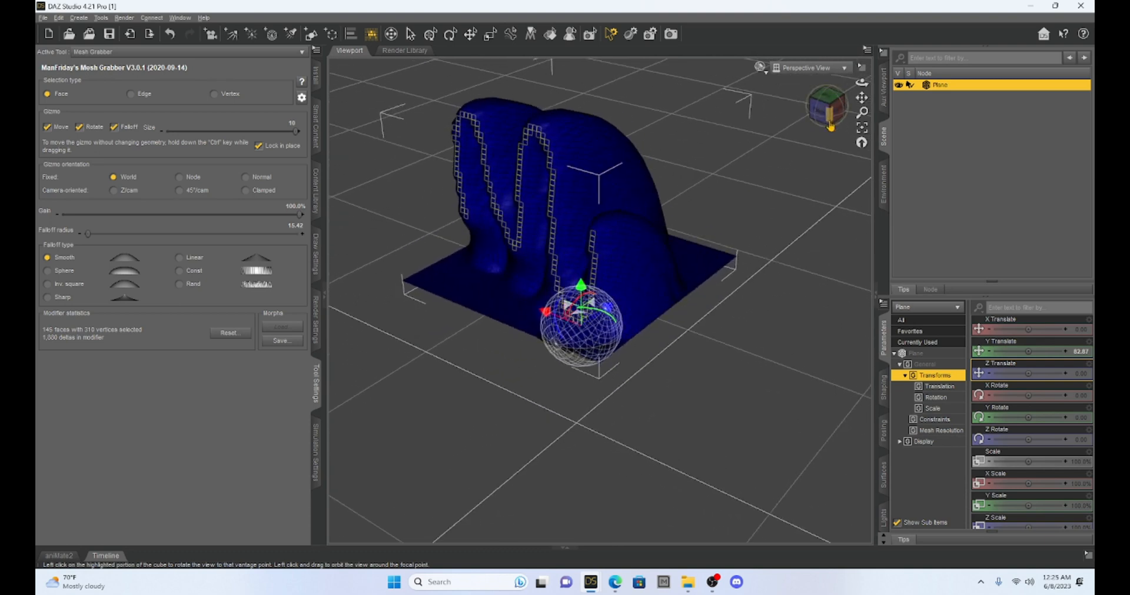
left_click(169, 33)
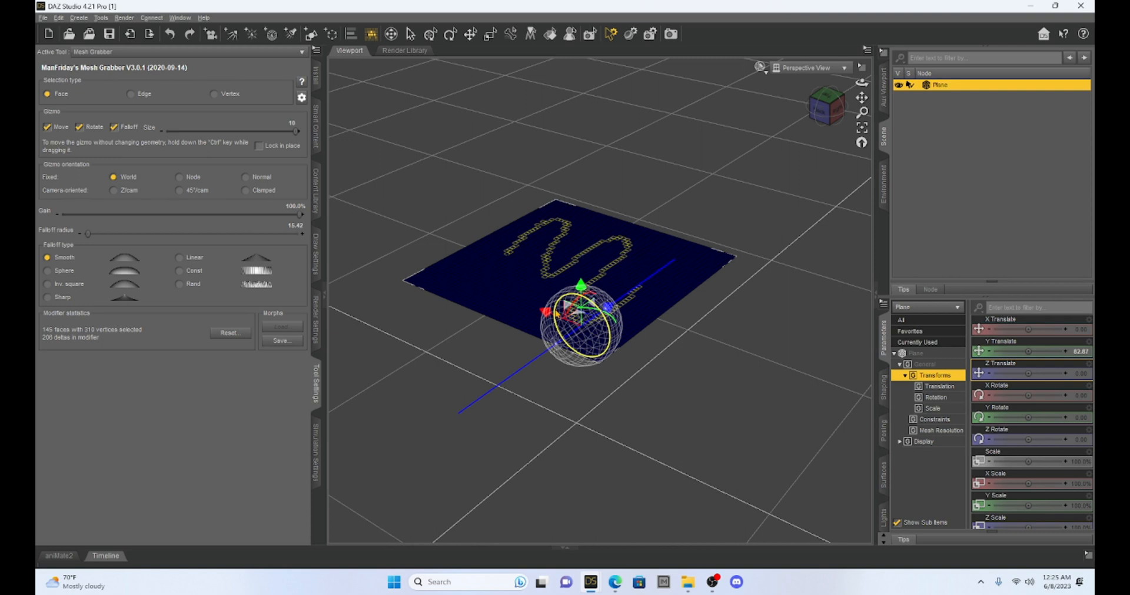
left_click_drag(569, 306, 564, 362)
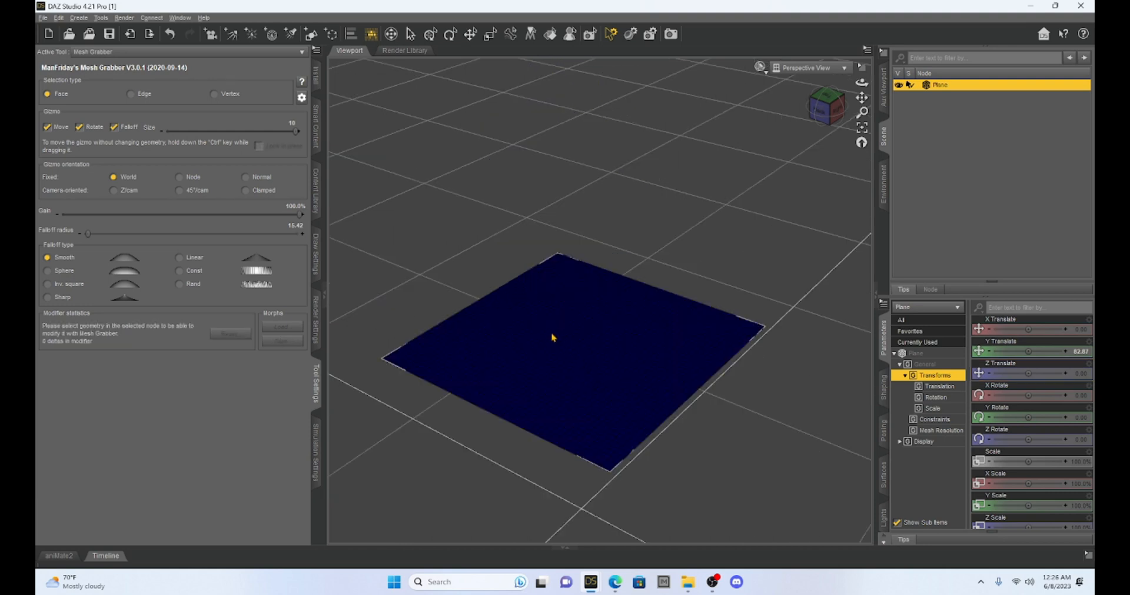
- Select a new winding trail of faces on the flat plane and raise it along Y, undoing a small extra adjustment
mouse_move(523, 315)
left_mouse_down()
mouse_move(584, 329)
mouse_move(592, 359)
mouse_move(650, 369)
left_mouse_up()
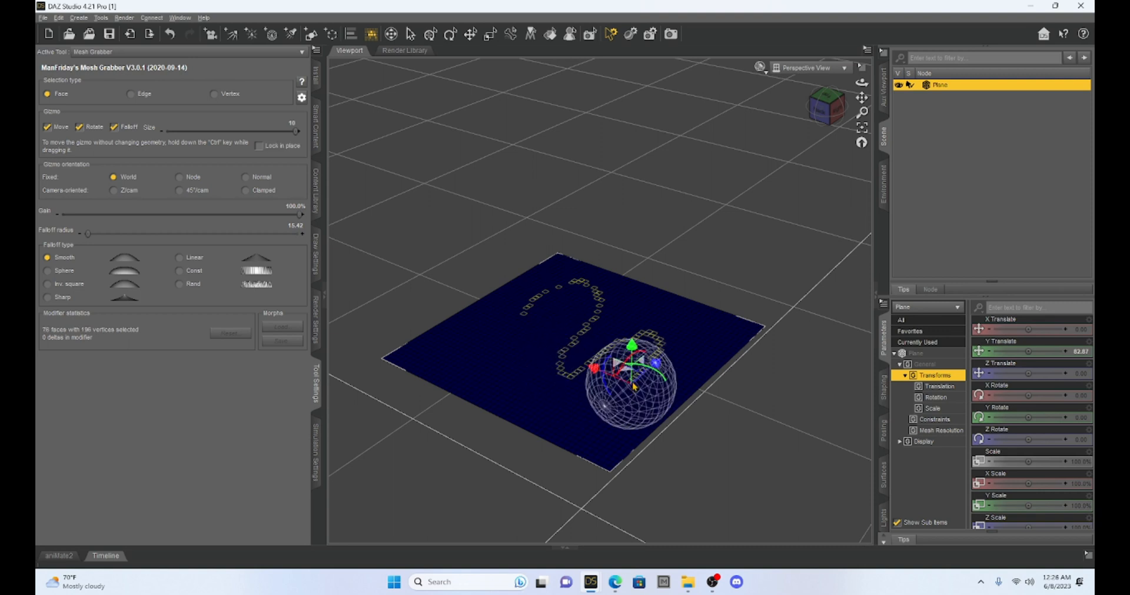
scroll(635, 386, "up", 5)
scroll(623, 401, "up", 2)
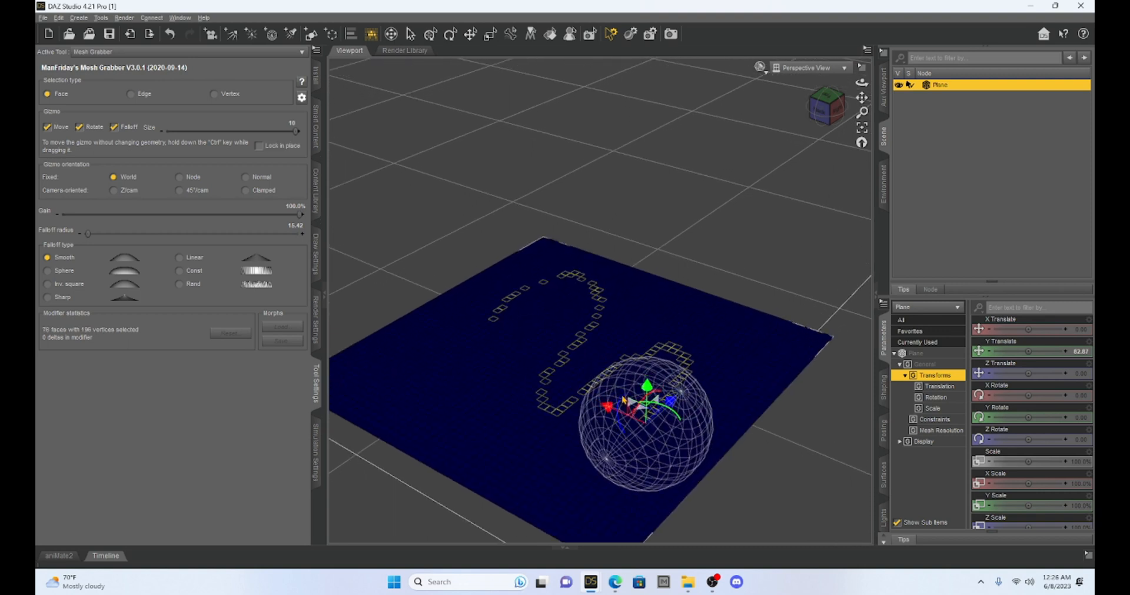
left_click_drag(862, 98, 856, 7)
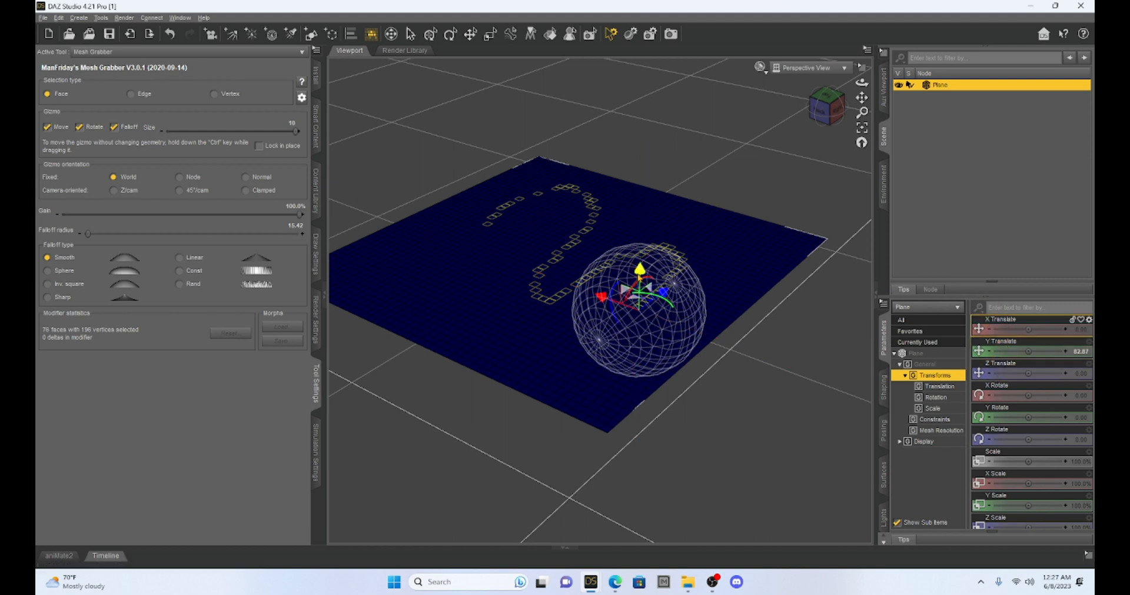
left_click_drag(639, 270, 639, 200)
mouse_move(604, 247)
left_mouse_down()
mouse_move(519, 242)
mouse_move(648, 272)
mouse_move(602, 258)
left_mouse_up()
left_click(170, 33)
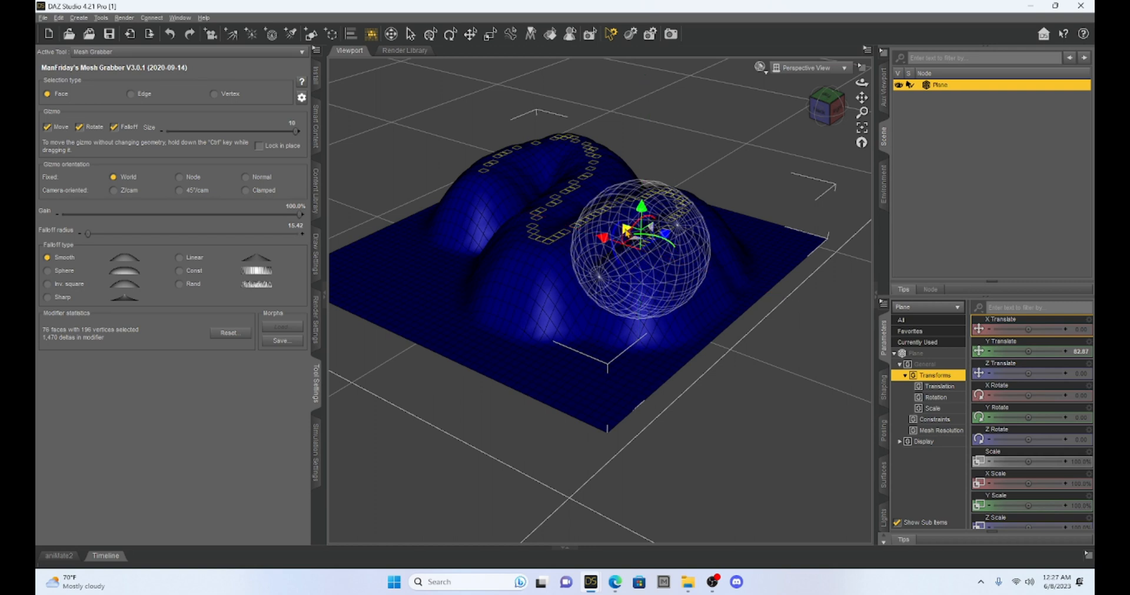
- Lower and shift the selected faces in the XY plane, and select a single face near the plane's edge to inspect the shape
left_click_drag(627, 230, 664, 288)
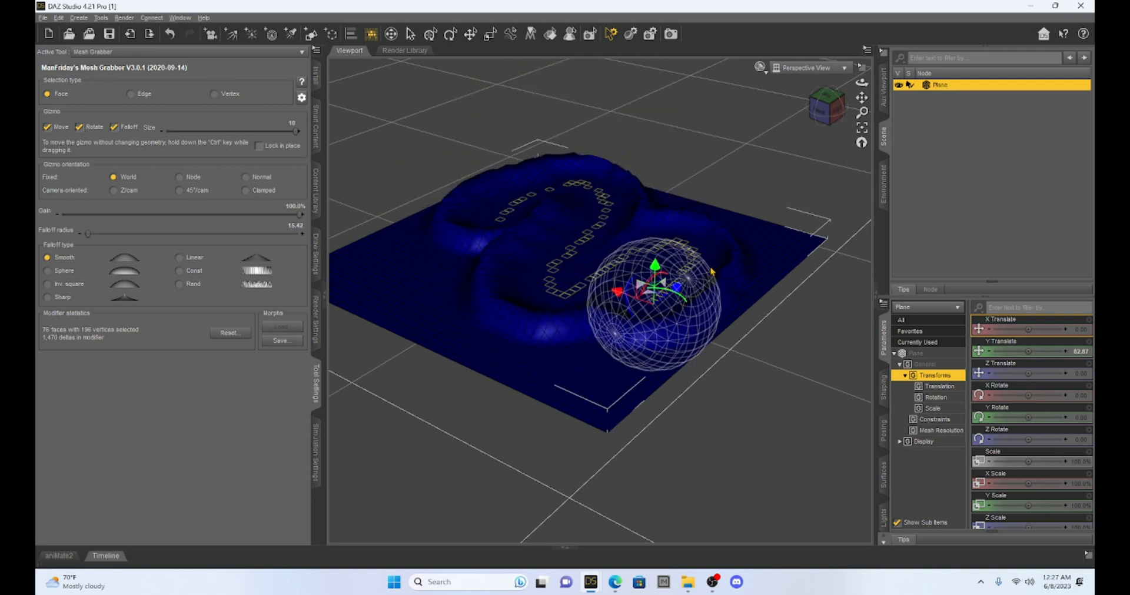
left_click(389, 281)
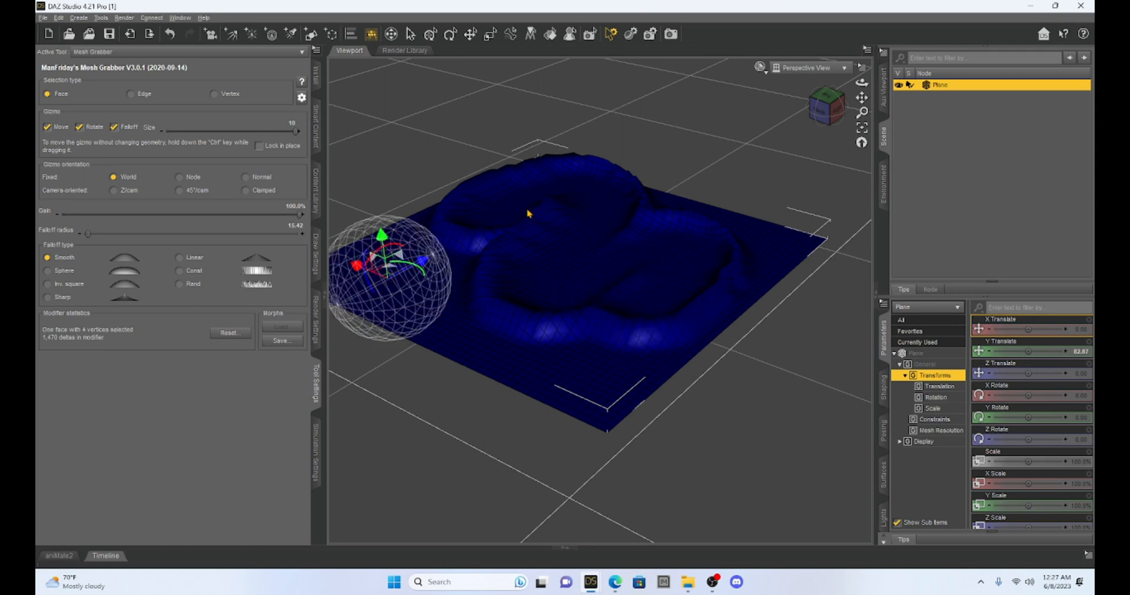
left_click(833, 111)
left_click_drag(827, 108, 844, 124)
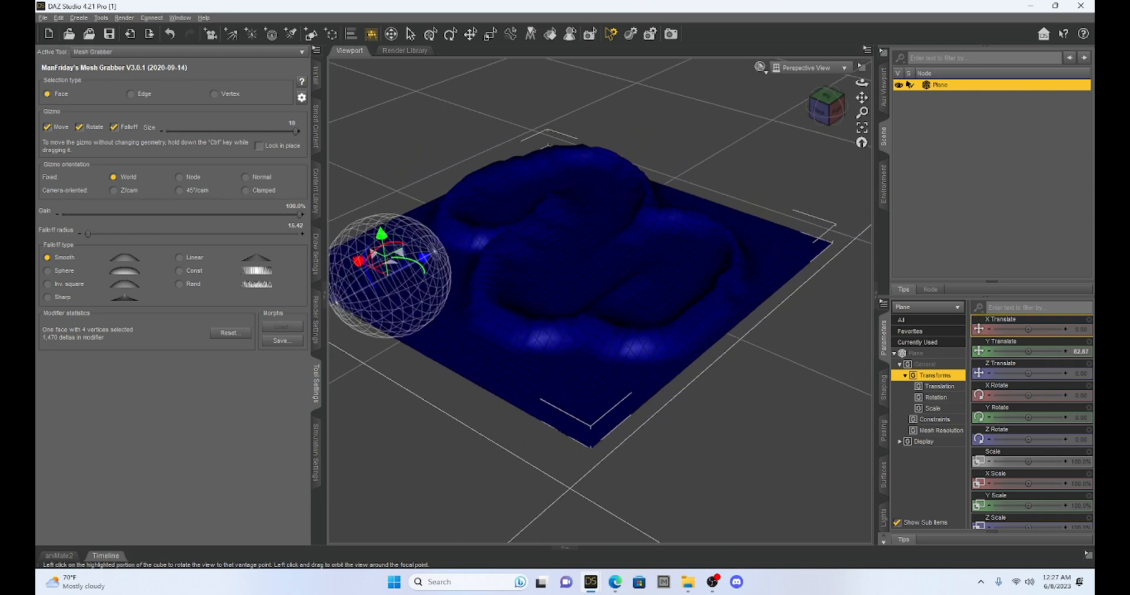
scroll(785, 235, "up", 5)
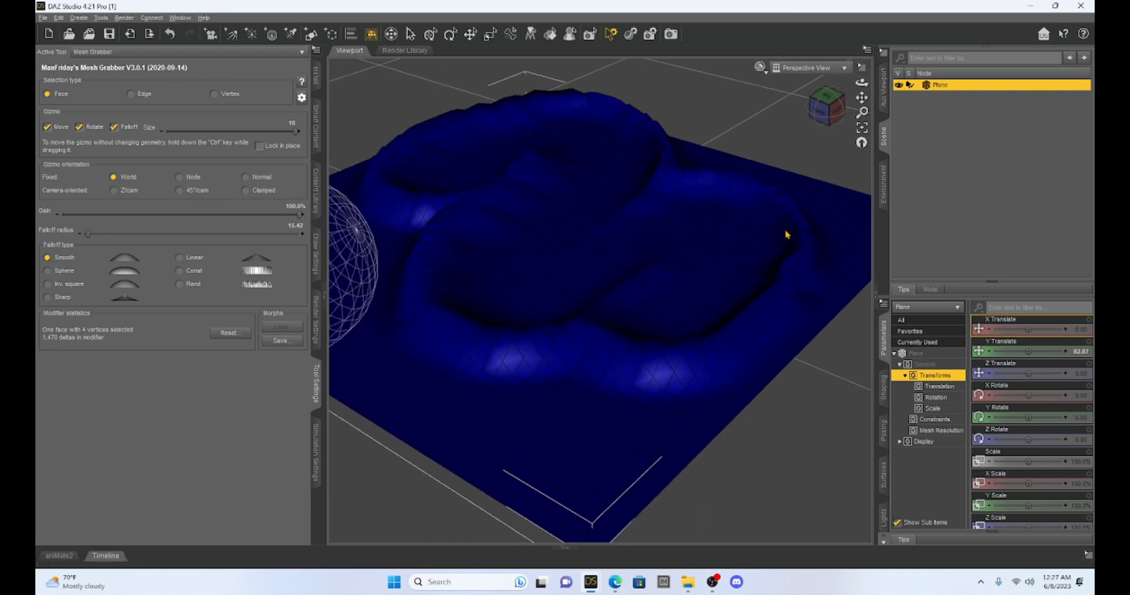
scroll(786, 235, "down", 5)
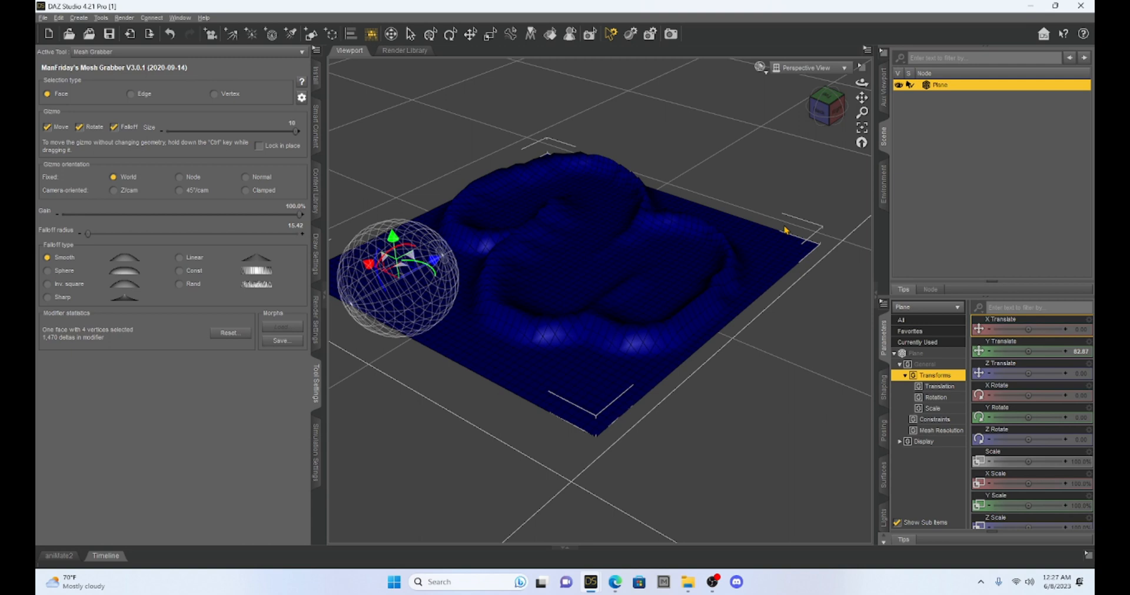
- Switch to the other open DAZ Studio scene with the figure in the red nightie and view her upper body from above
mouse_move(591, 582)
left_click(540, 529)
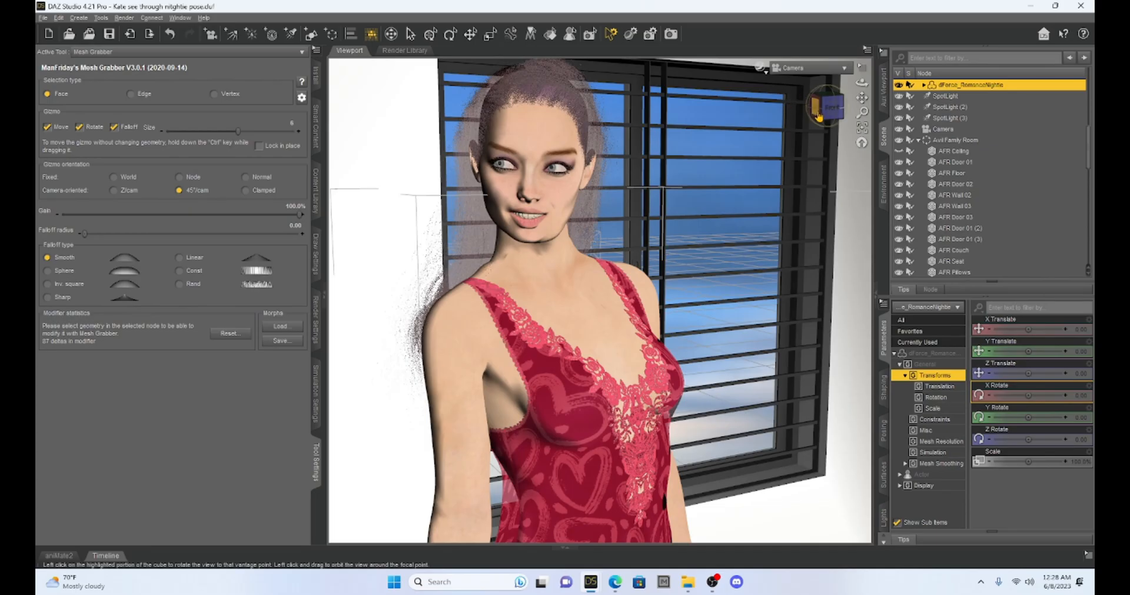
left_click_drag(824, 113, 869, 70)
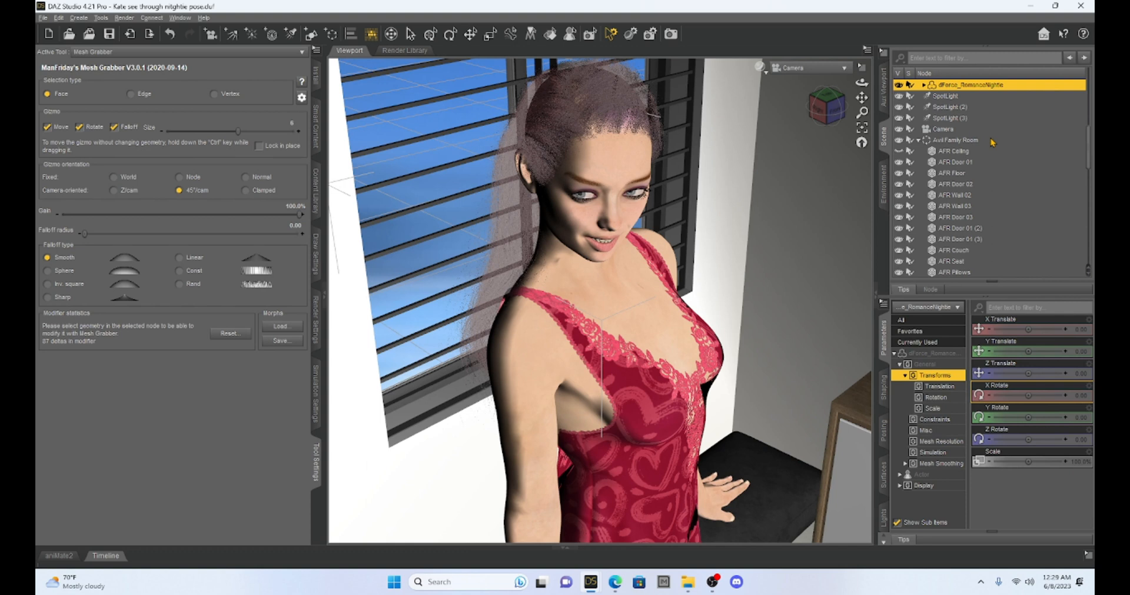
- Check the scene's node list and select a single face of dForce_RomanceNightie near the figure's shoulder
scroll(990, 143, "down", 1)
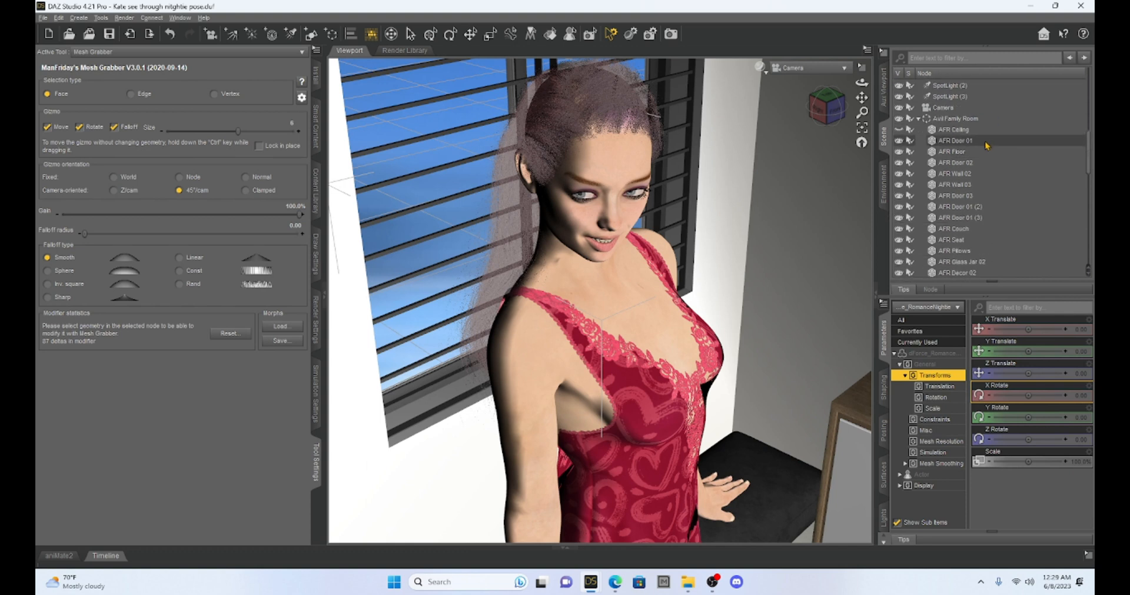
scroll(991, 143, "up", 4)
left_click(573, 284)
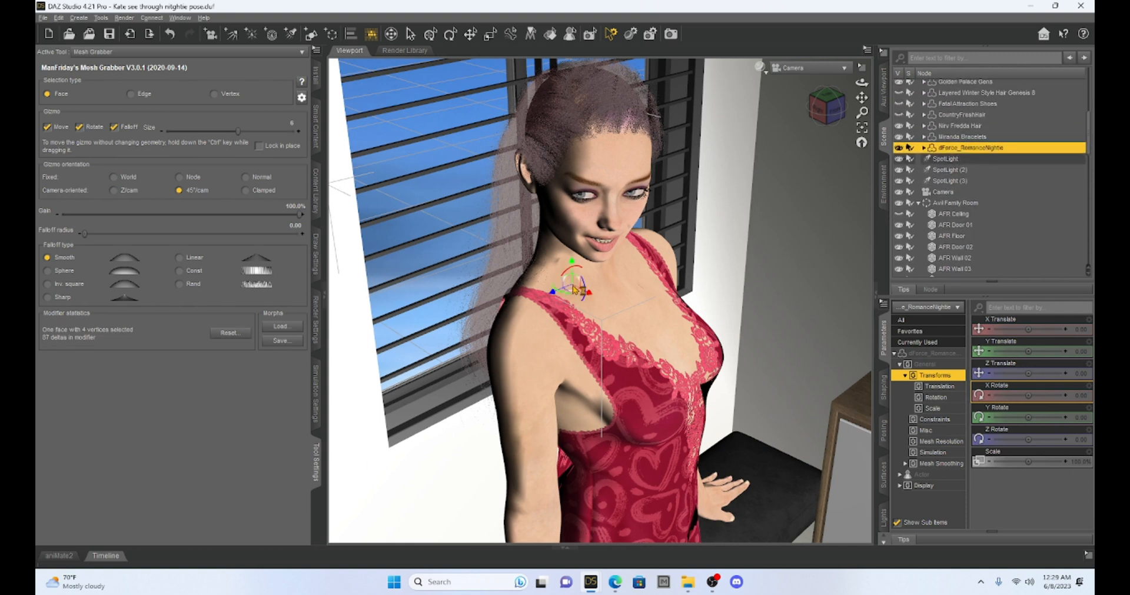
- Reselect dForce_RomanceNightie and select the faces of its strap on the figure's near shoulder
scroll(971, 195, "down", 3)
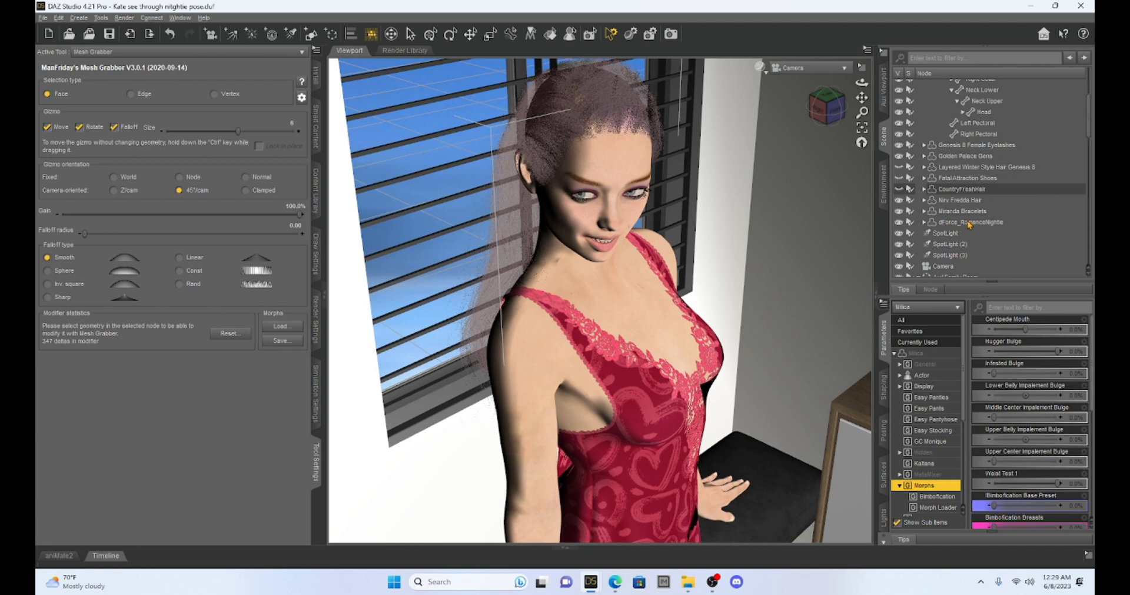
left_click(971, 223)
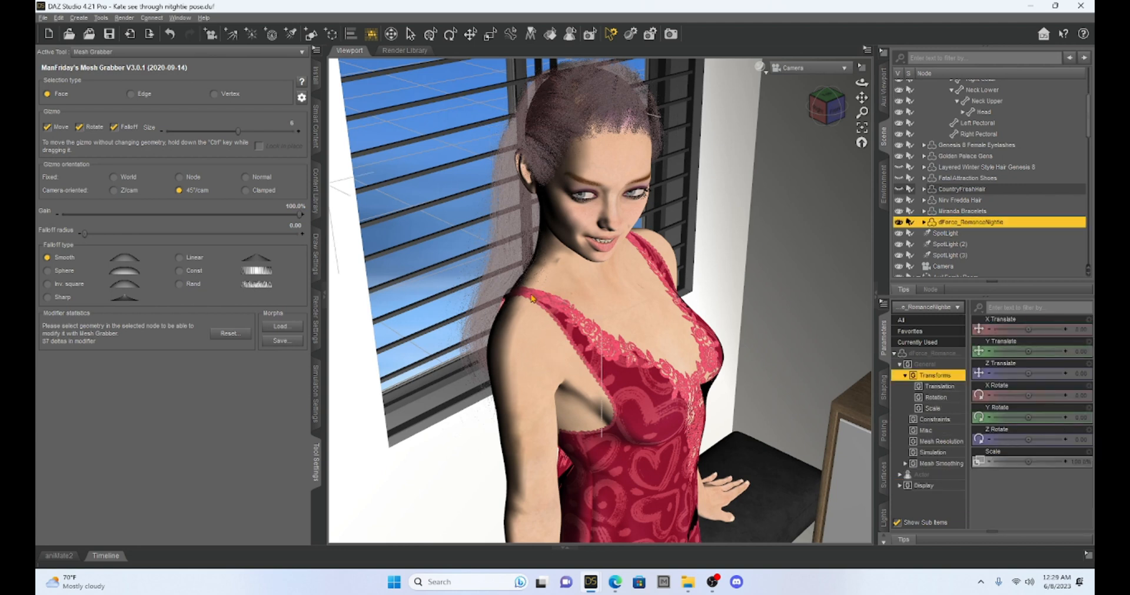
scroll(530, 306, "up", 6)
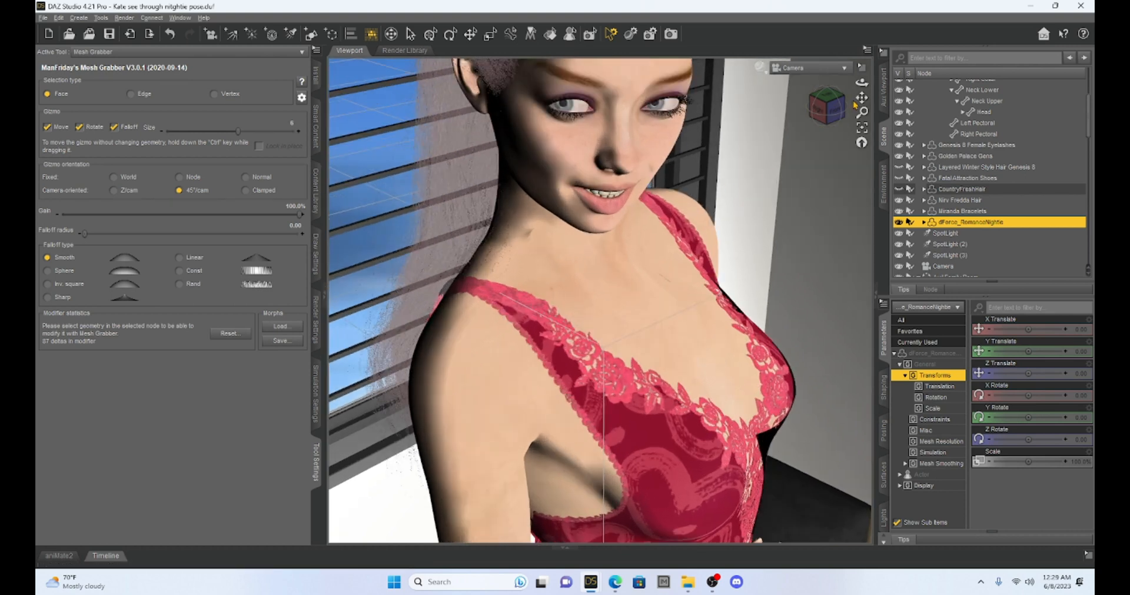
left_click_drag(862, 97, 945, 66)
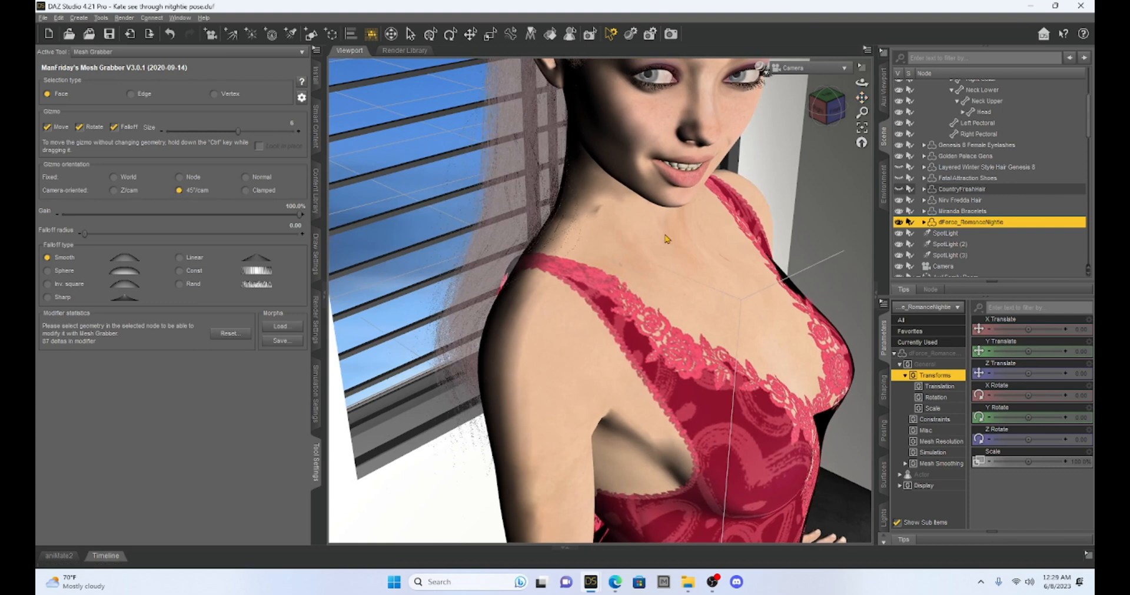
left_click(612, 287)
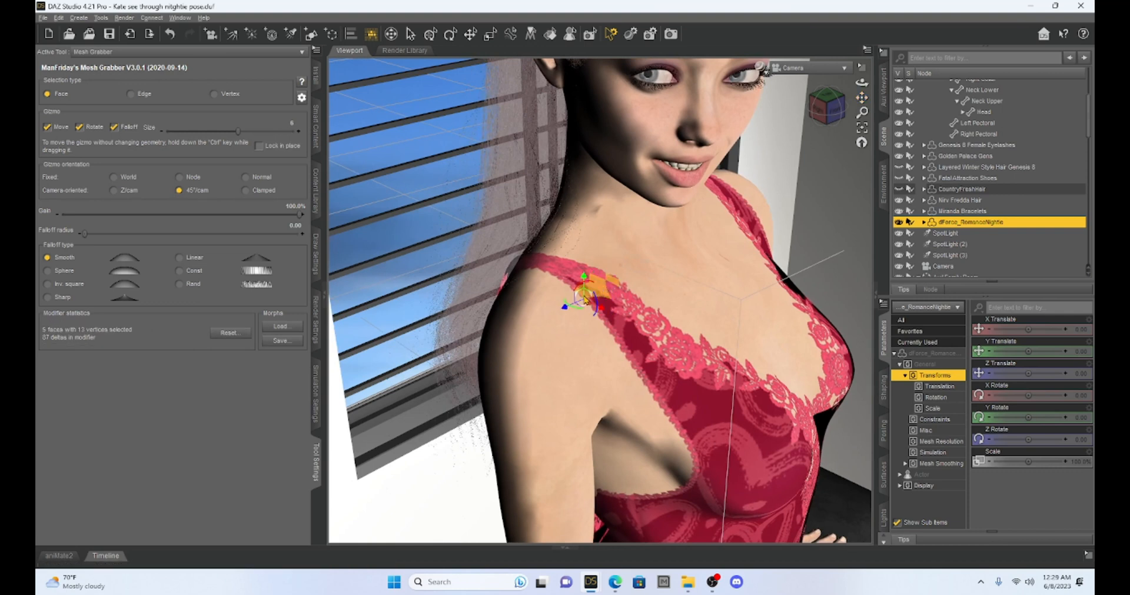
mouse_move(611, 289)
left_mouse_down()
mouse_move(607, 274)
mouse_move(584, 286)
mouse_move(573, 284)
mouse_move(602, 274)
mouse_move(564, 281)
mouse_move(566, 270)
mouse_move(555, 284)
mouse_move(577, 294)
mouse_move(556, 289)
mouse_move(558, 271)
mouse_move(536, 259)
mouse_move(561, 262)
mouse_move(533, 259)
mouse_move(516, 277)
mouse_move(606, 269)
mouse_move(587, 279)
left_mouse_up()
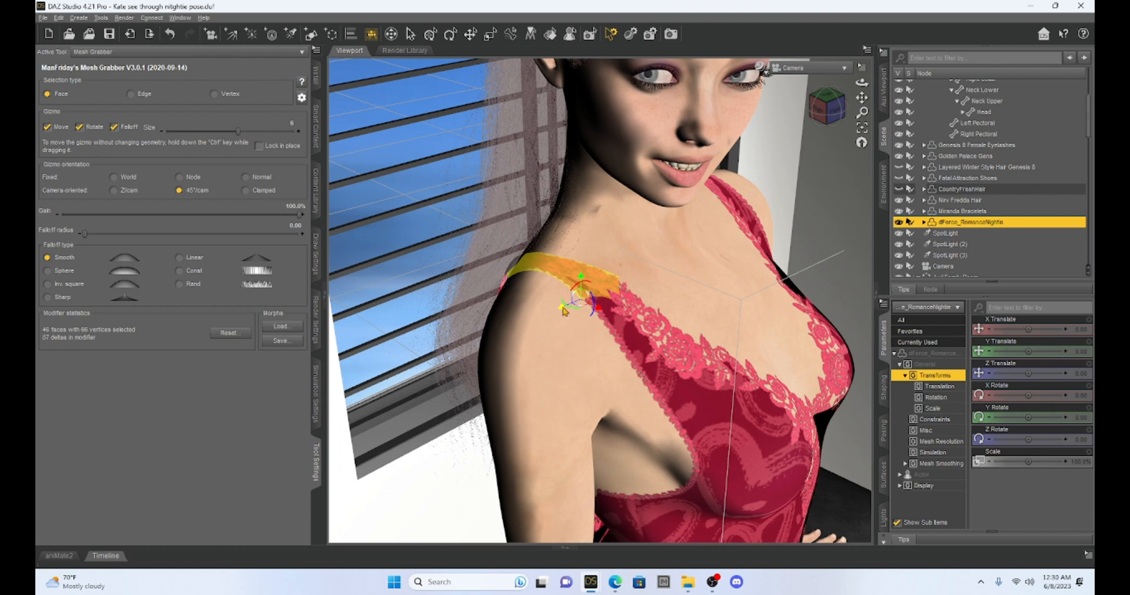
- Pull the selected strap faces outward and down over the shoulder with the gizmo, undoing the last extra adjustment
left_click_drag(561, 308, 546, 327)
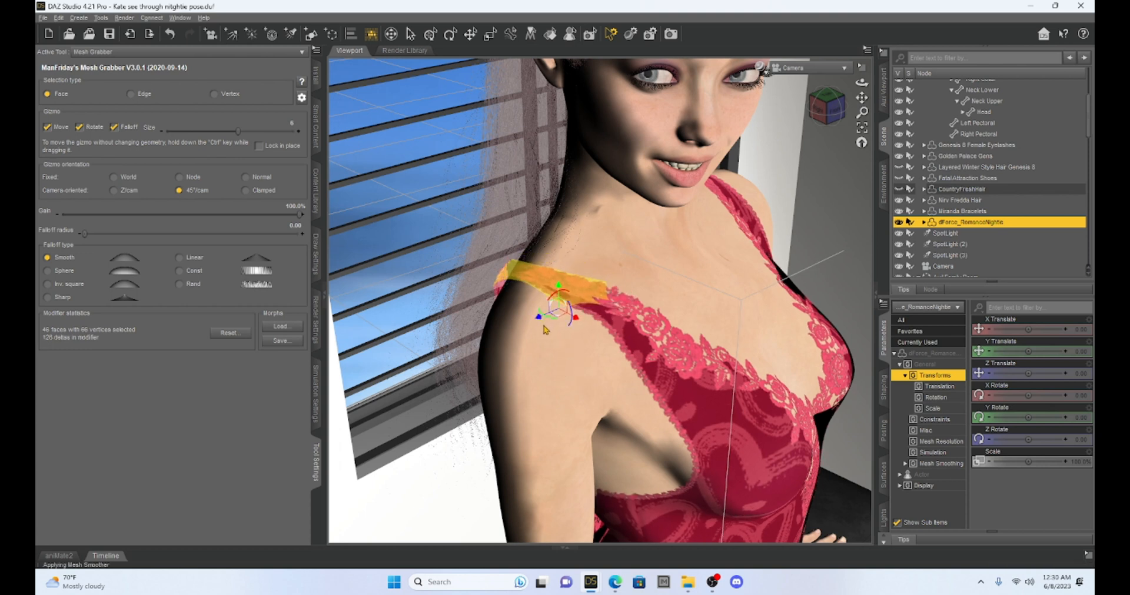
left_click_drag(559, 290, 555, 301)
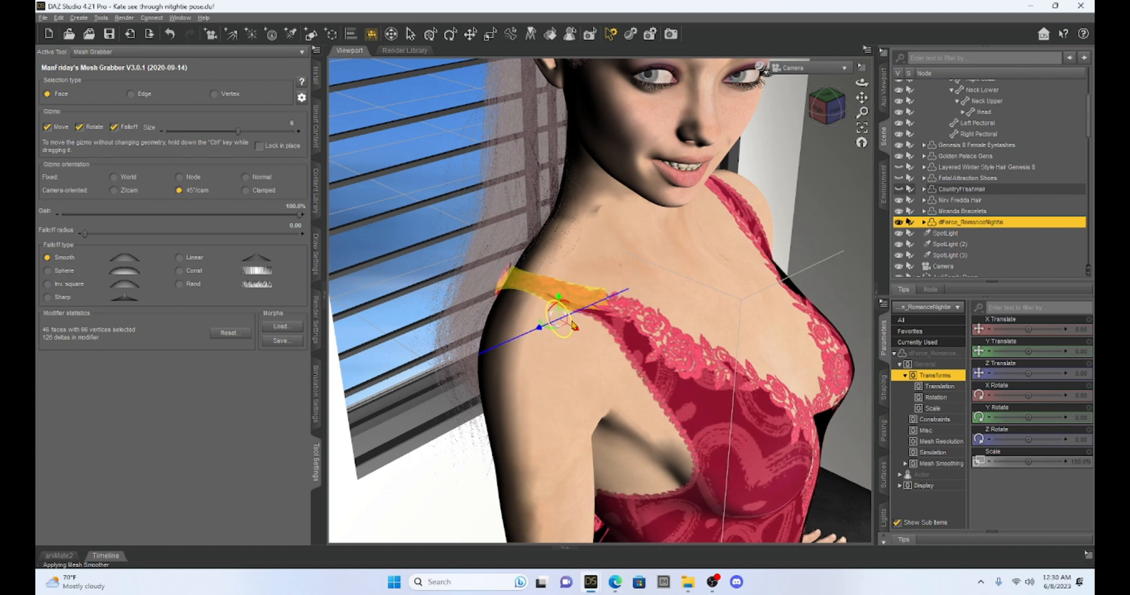
left_click_drag(538, 337, 528, 357)
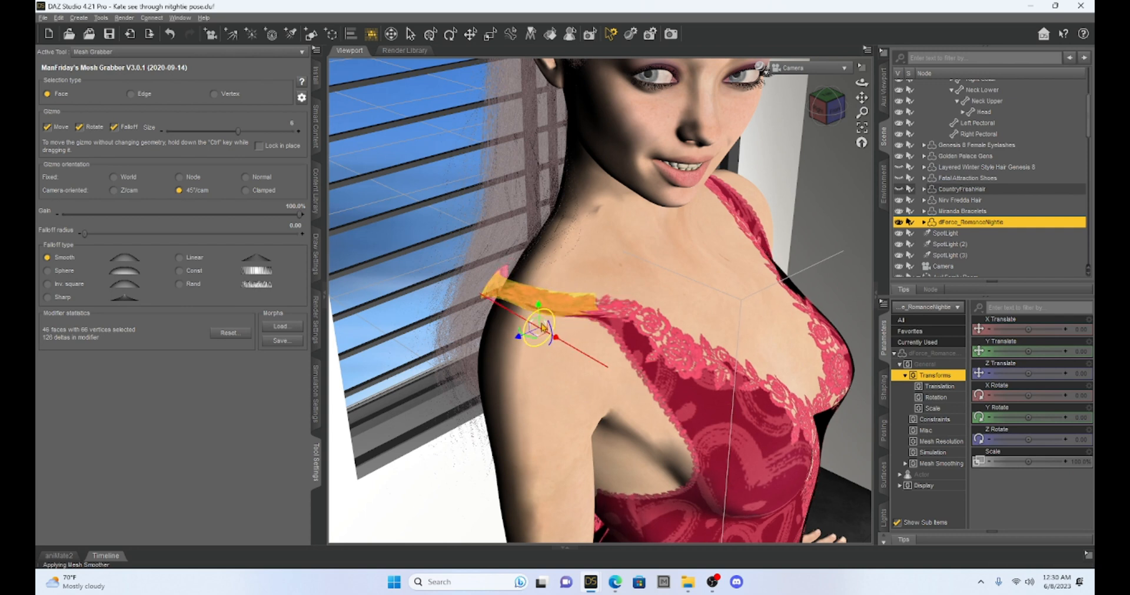
left_click_drag(539, 311, 570, 356)
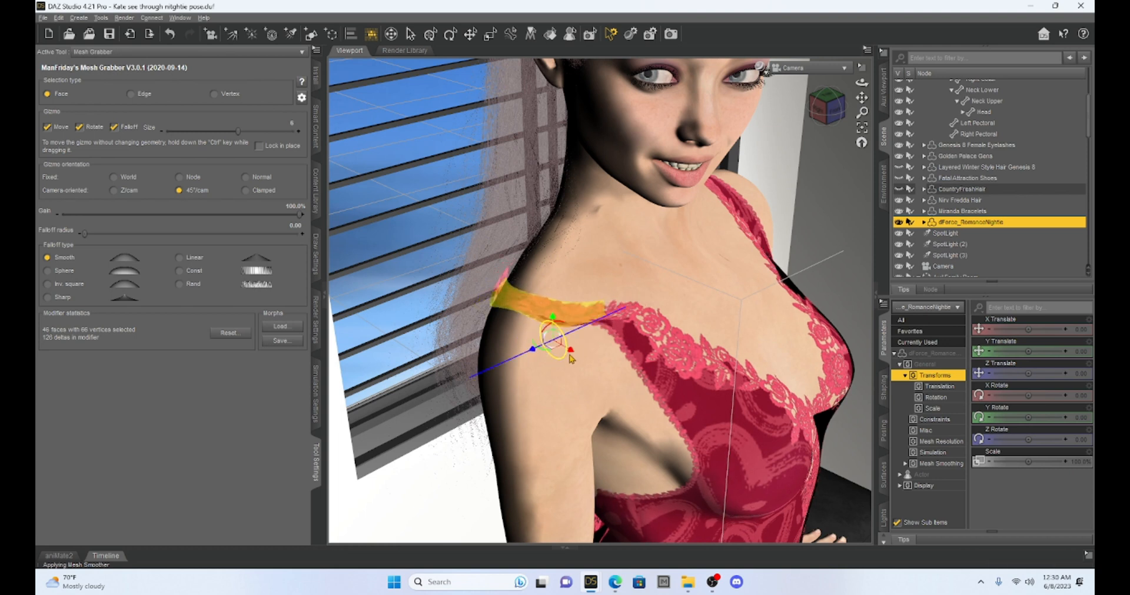
mouse_move(821, 111)
left_mouse_down()
mouse_move(791, 106)
mouse_move(826, 110)
left_mouse_up()
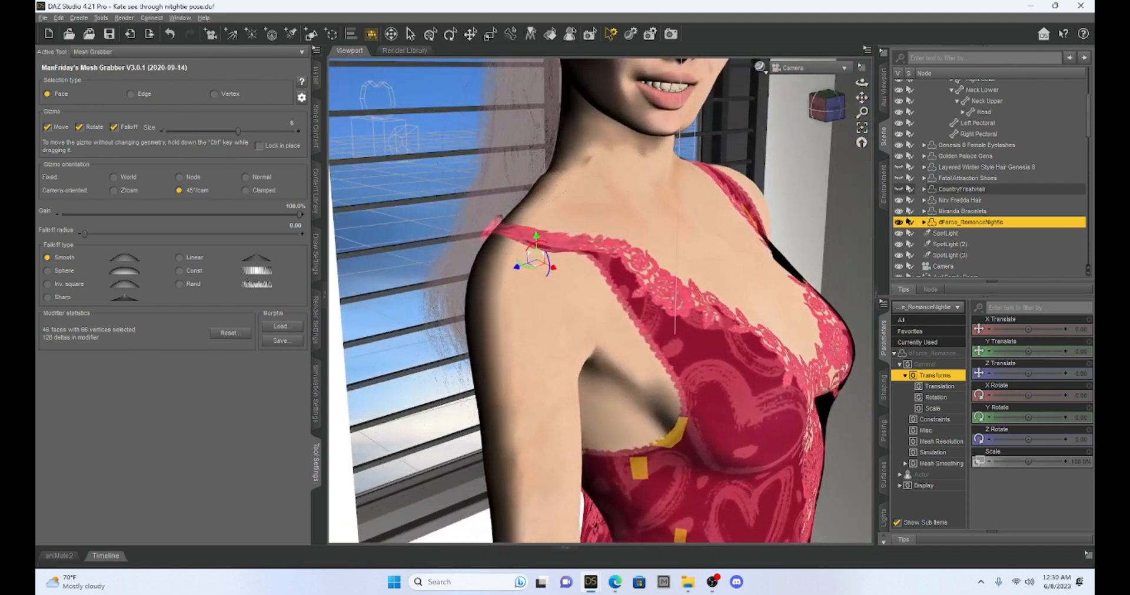
left_click_drag(518, 273, 556, 276)
key("ctrl+z")
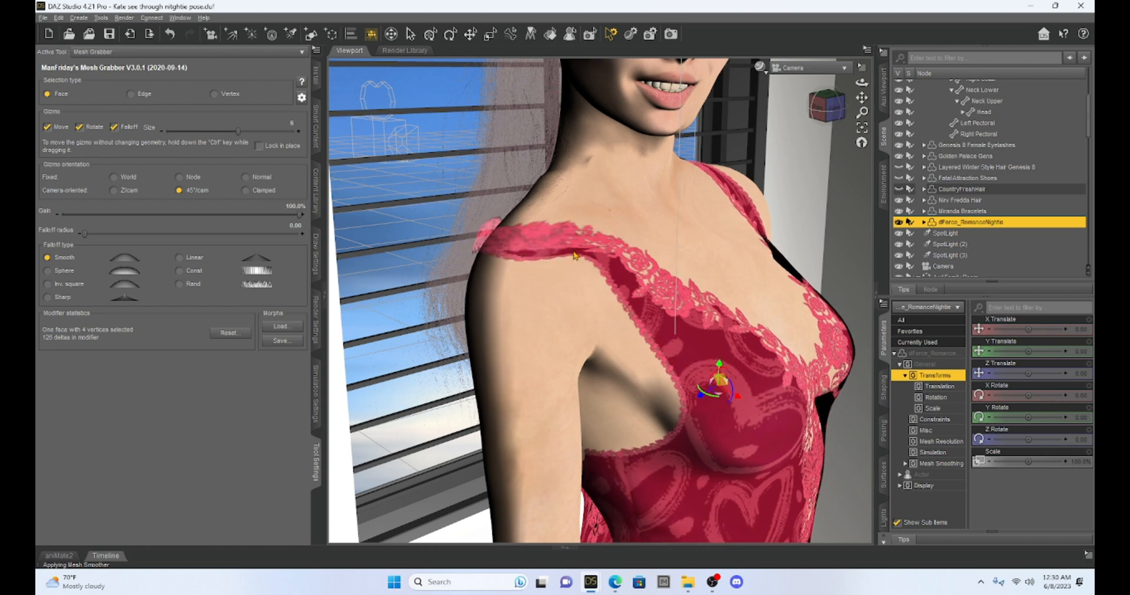
- Select the strap faces from the neckline to the shoulder and pull them down onto the upper arm
mouse_move(577, 257)
left_mouse_down()
mouse_move(593, 235)
mouse_move(575, 261)
mouse_move(619, 242)
mouse_move(573, 265)
mouse_move(626, 250)
left_mouse_up()
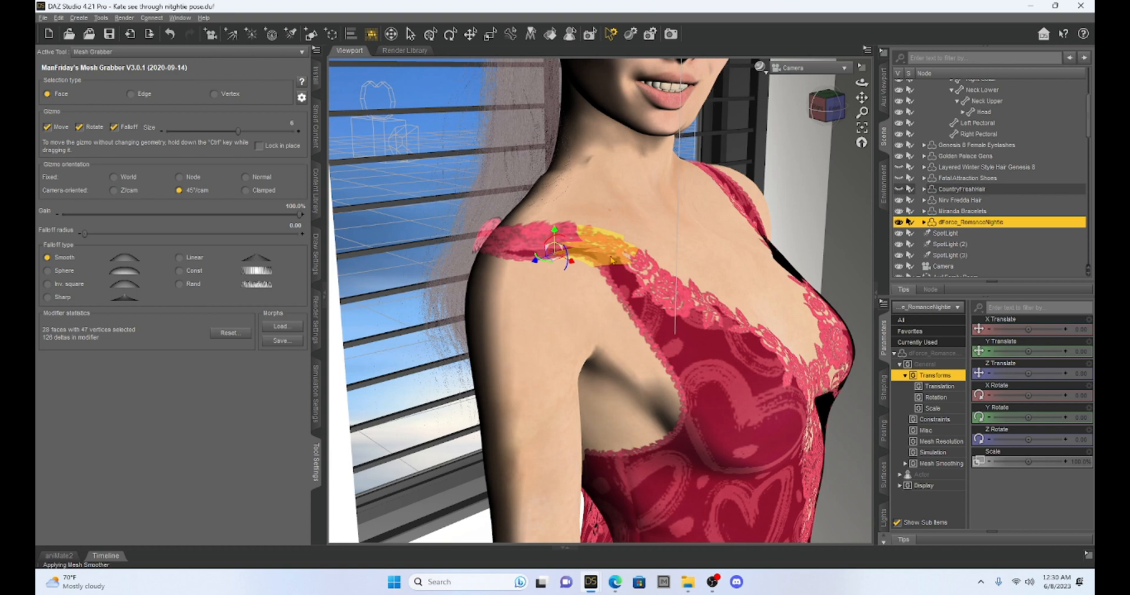
left_click_drag(534, 261, 534, 291)
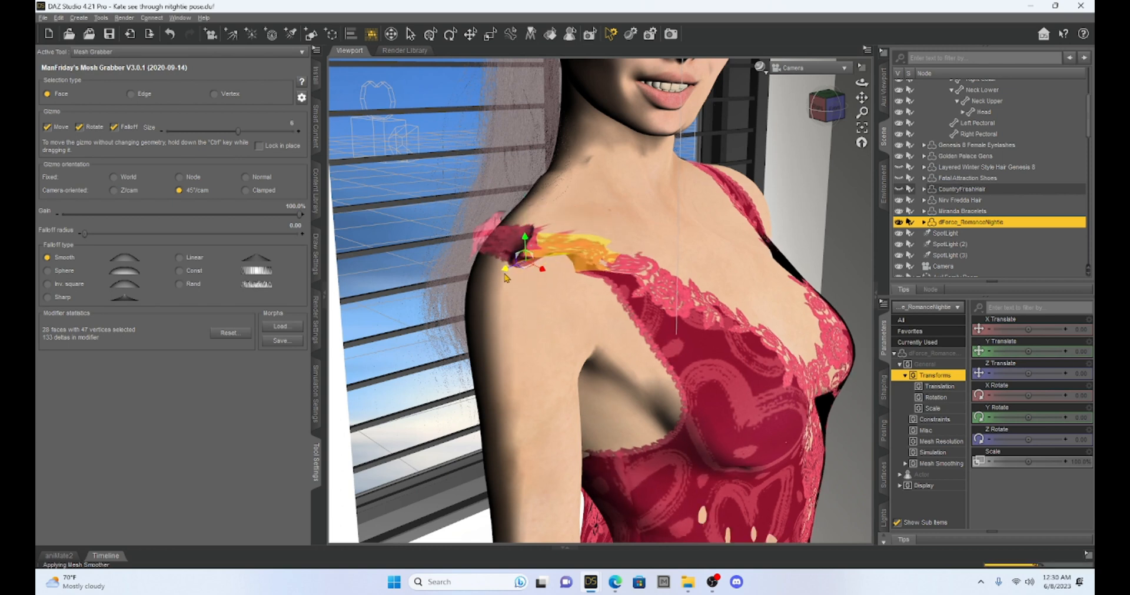
left_click_drag(504, 274, 499, 277)
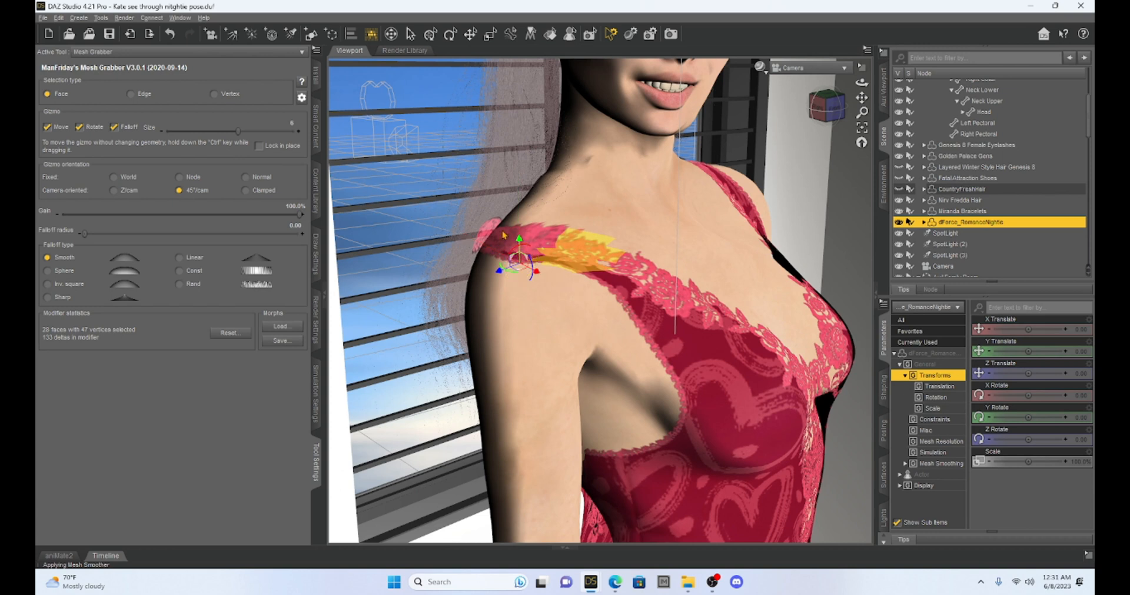
mouse_move(496, 227)
left_mouse_down()
mouse_move(504, 259)
mouse_move(514, 246)
left_mouse_up()
mouse_move(552, 207)
left_mouse_down()
mouse_move(570, 246)
mouse_move(584, 230)
mouse_move(585, 248)
mouse_move(600, 247)
mouse_move(566, 270)
mouse_move(505, 270)
mouse_move(496, 244)
mouse_move(510, 267)
mouse_move(570, 256)
mouse_move(540, 270)
mouse_move(568, 267)
mouse_move(560, 253)
mouse_move(545, 260)
left_mouse_up()
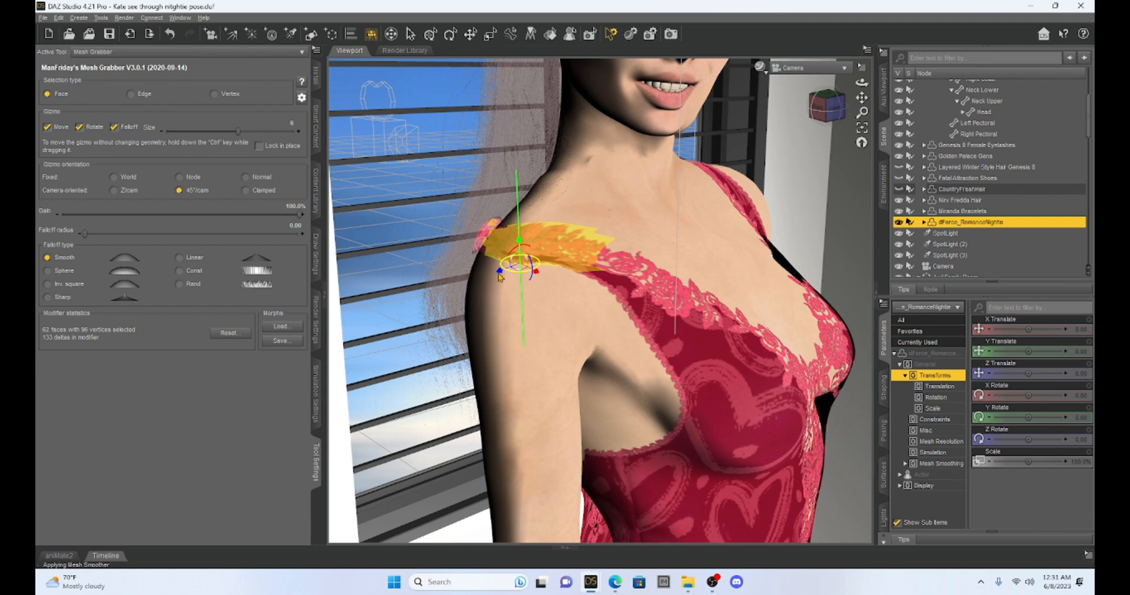
left_click_drag(499, 277, 492, 303)
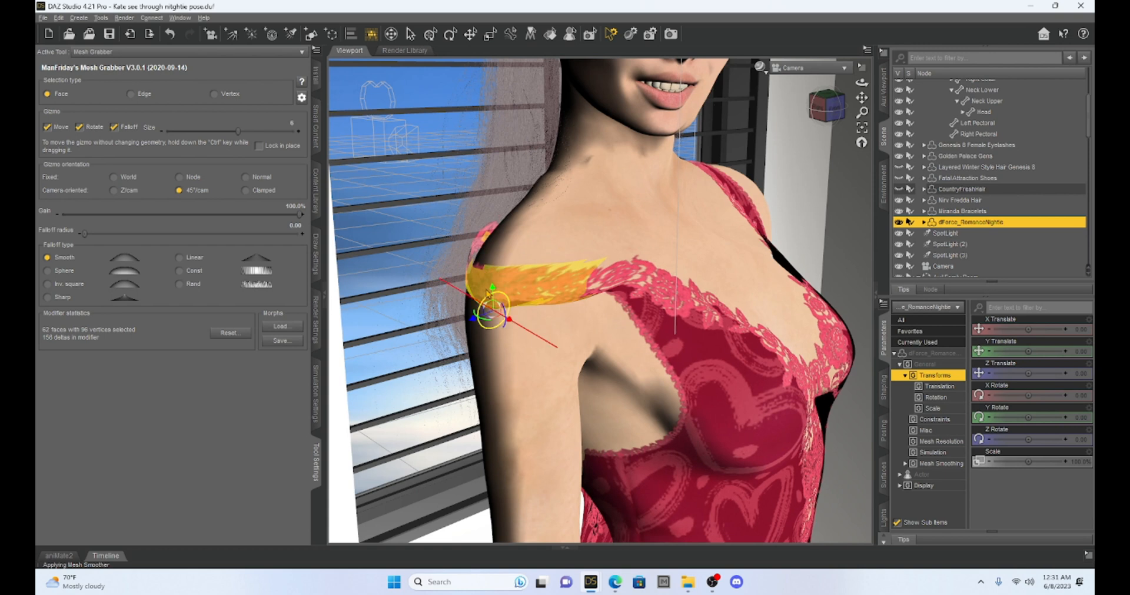
- Drop the strap selection and examine the lowered strap from the front and the side
scroll(645, 285, "down", 2)
left_click_drag(831, 110, 784, 112)
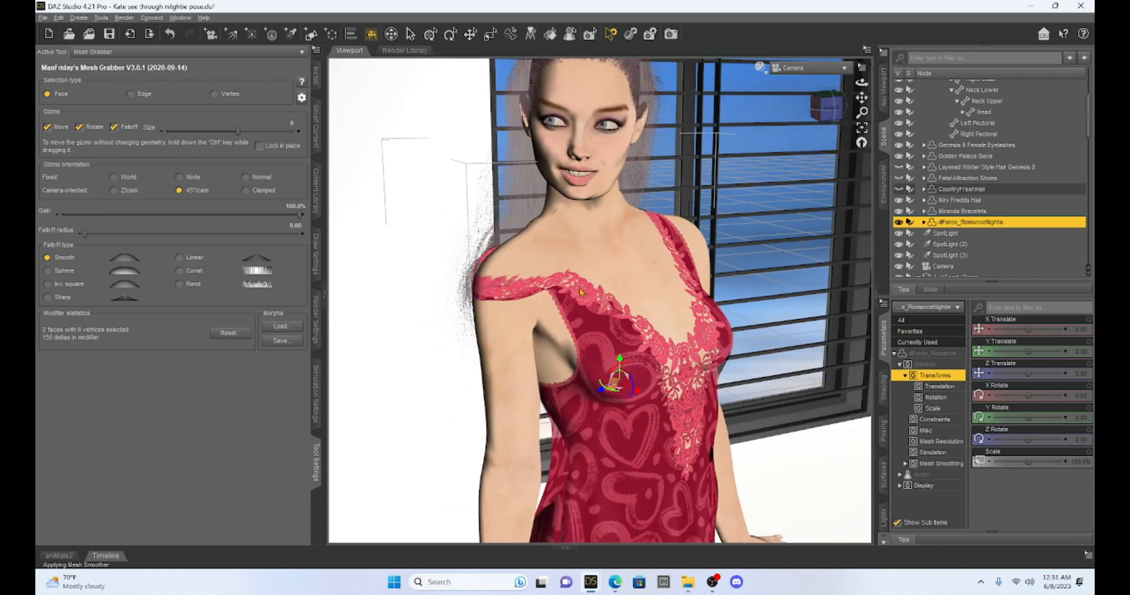
left_click(648, 465)
left_click(645, 386)
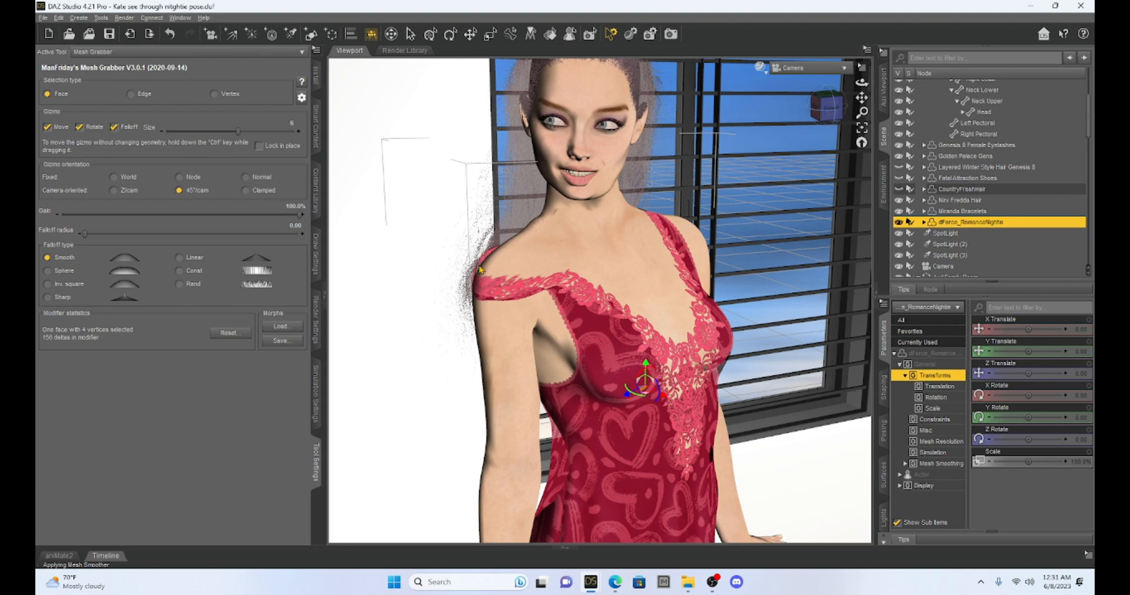
left_click(826, 107)
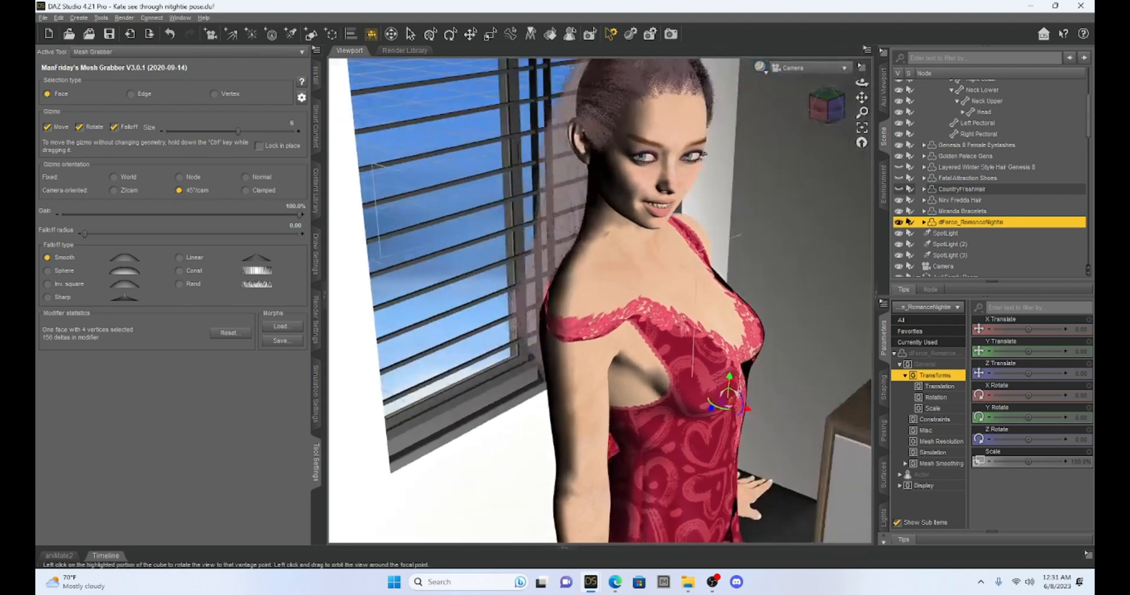
left_click(827, 107)
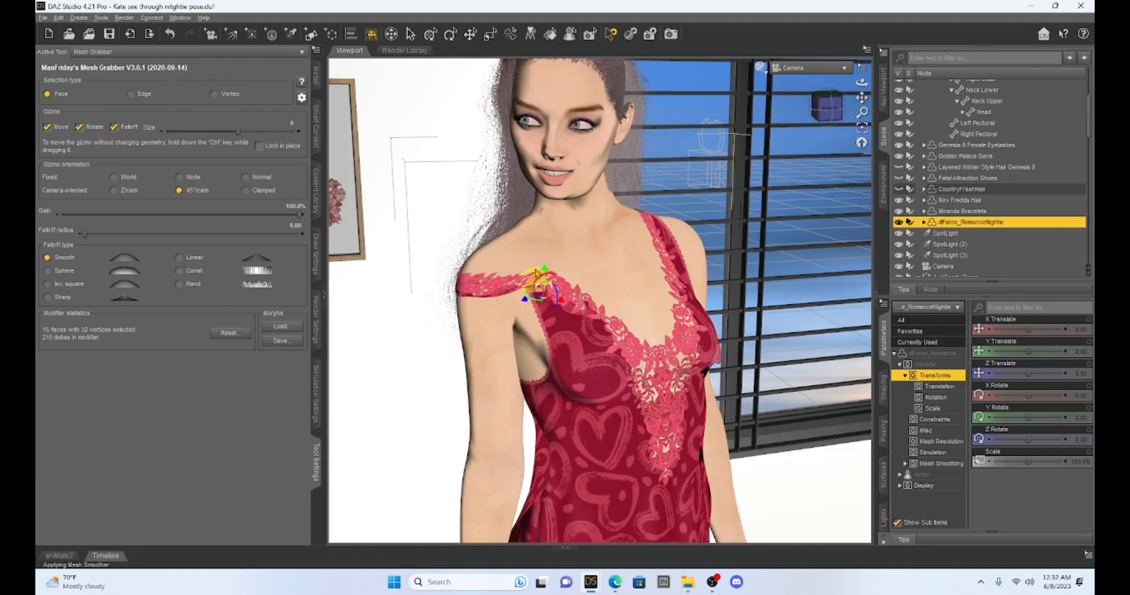
- Select further groups of faces along the lowered strap and shift them to refine its fit around the upper arm
mouse_move(516, 279)
left_mouse_down()
mouse_move(494, 296)
mouse_move(530, 299)
mouse_move(515, 313)
left_mouse_up()
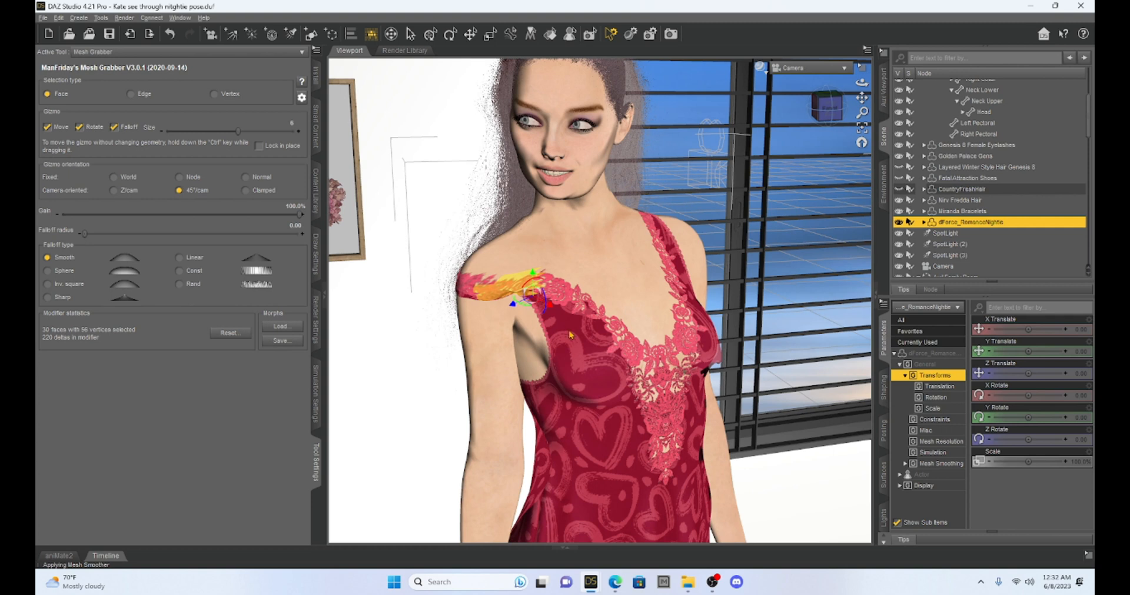
left_click(611, 418)
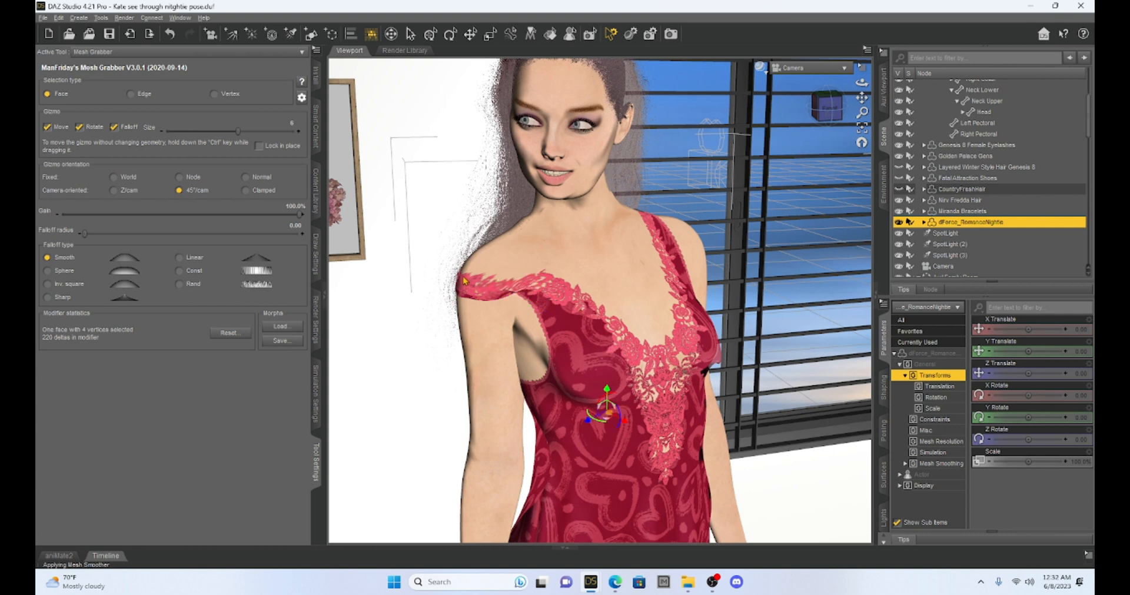
mouse_move(464, 282)
left_mouse_down()
mouse_move(533, 282)
mouse_move(468, 293)
mouse_move(464, 277)
mouse_move(537, 284)
left_mouse_up()
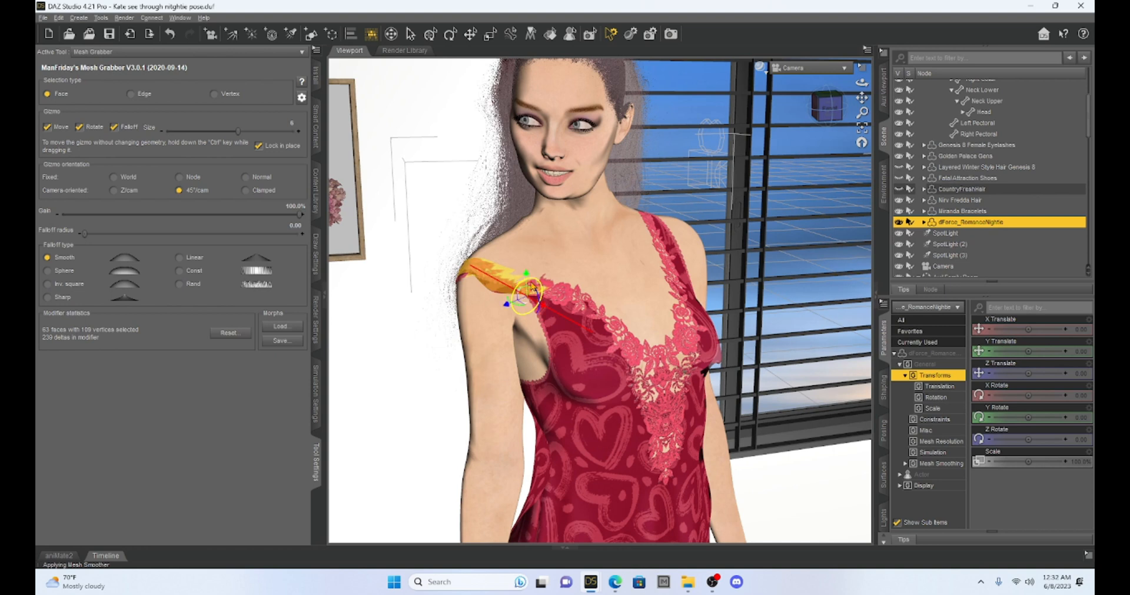
left_click(583, 360)
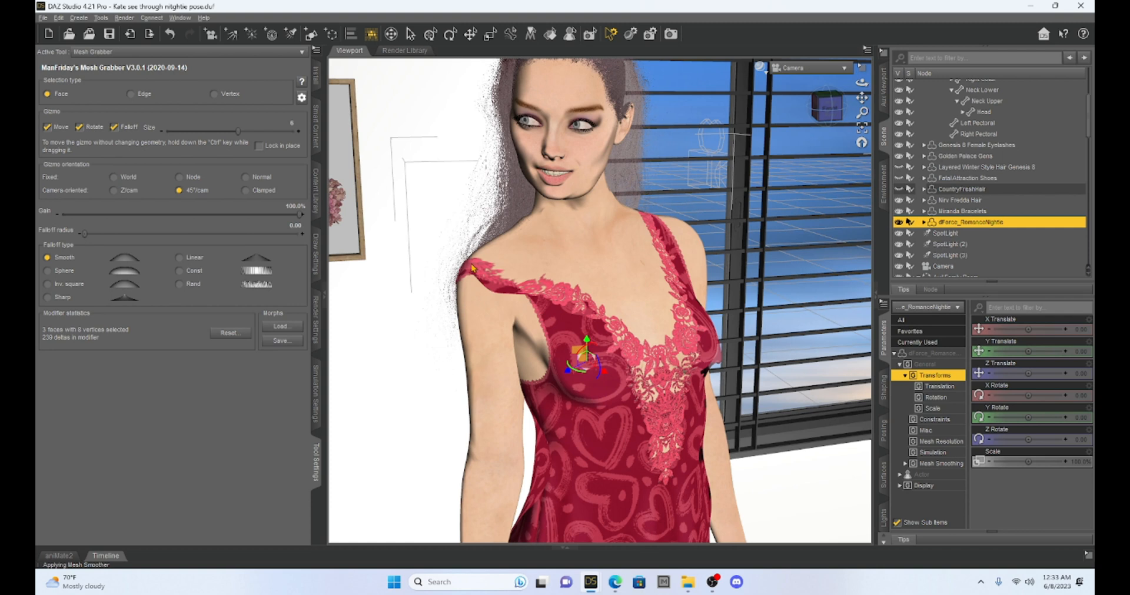
mouse_move(465, 268)
left_mouse_down()
mouse_move(515, 284)
mouse_move(552, 261)
mouse_move(538, 270)
left_mouse_up()
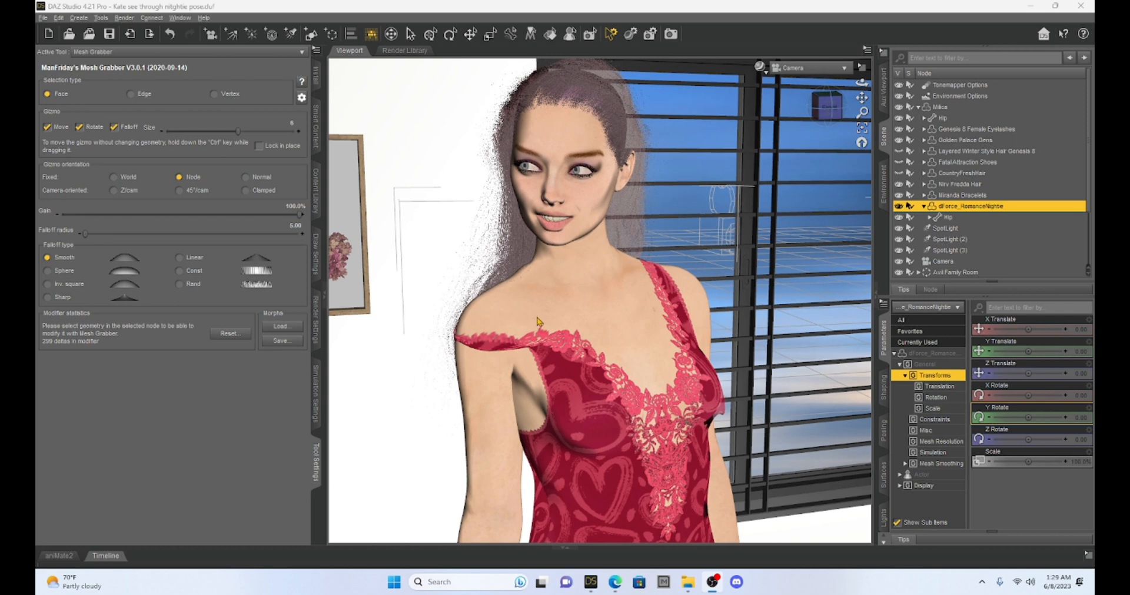
- Examine the strap's lace up close, selecting one face at the neckline and one on the upper arm
scroll(582, 372, "up", 10)
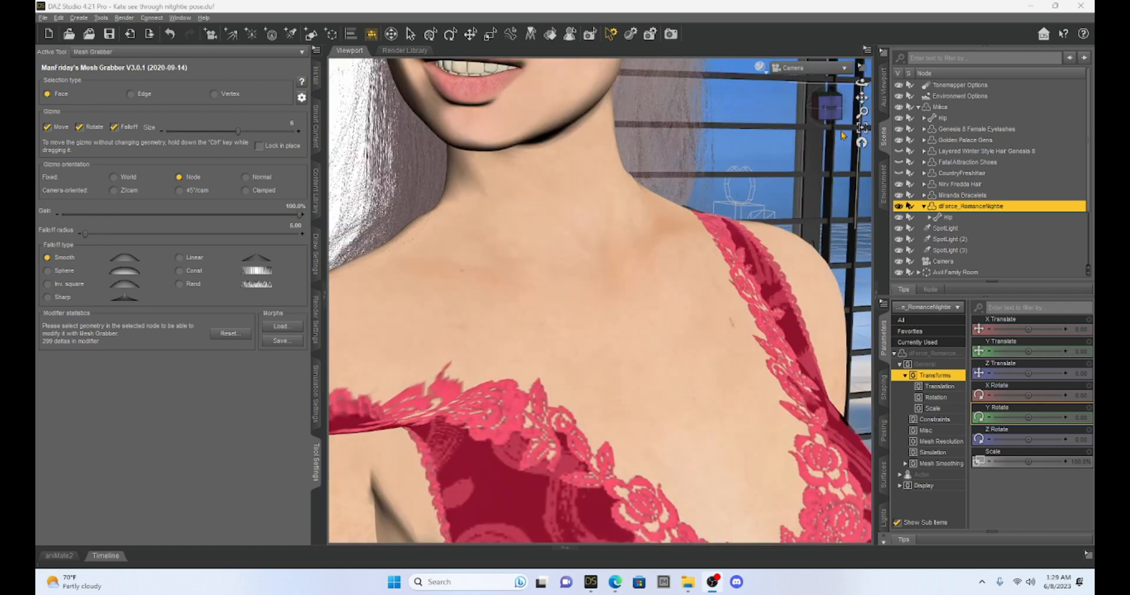
left_click_drag(862, 97, 641, 226)
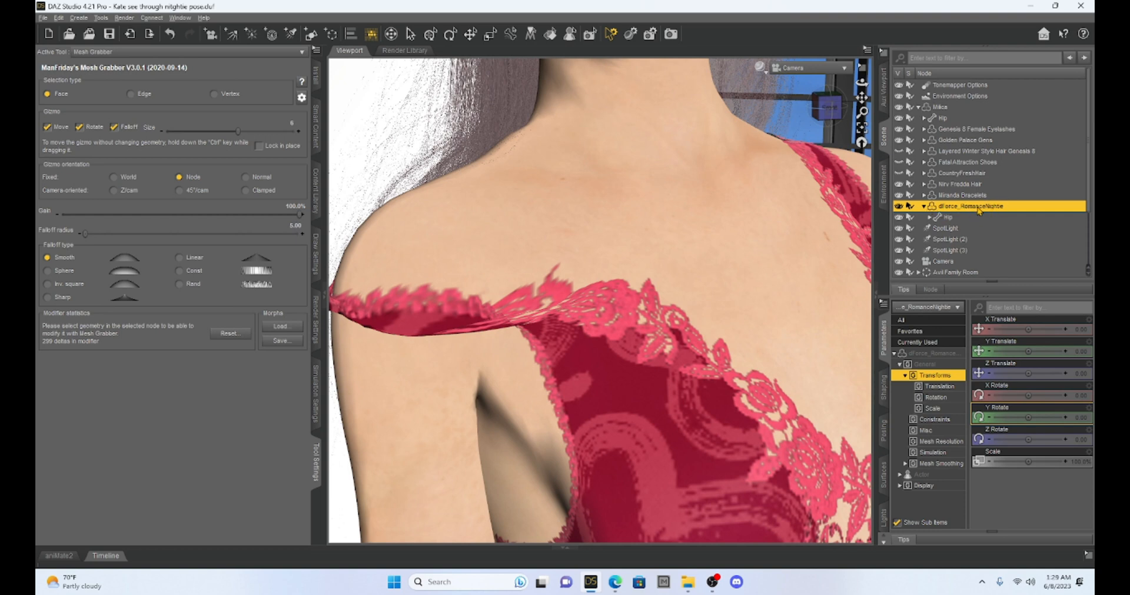
left_click(583, 321)
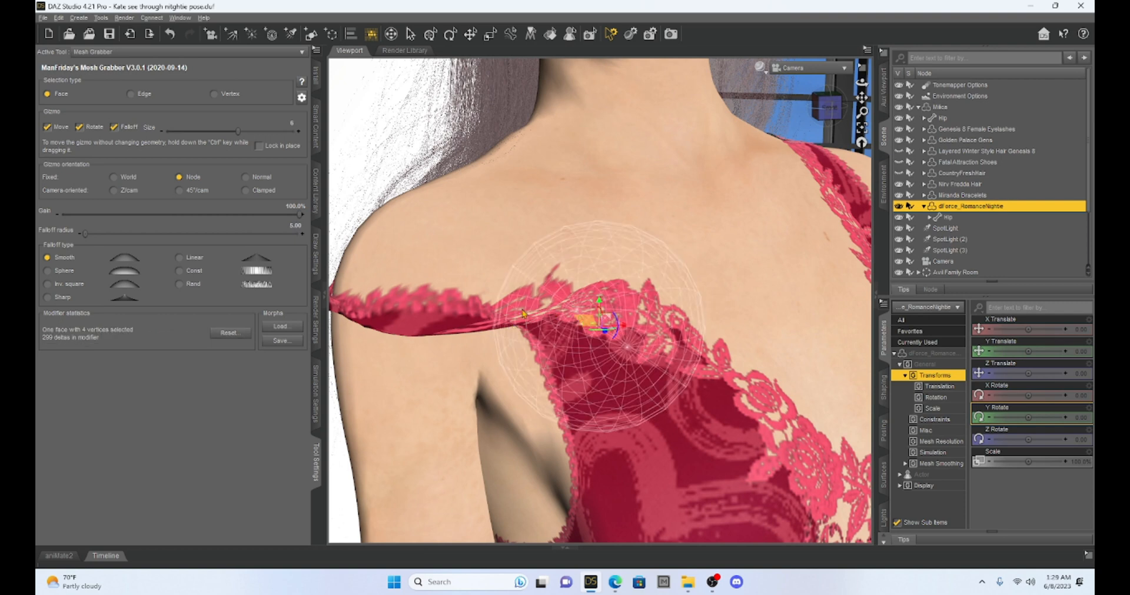
left_click(436, 321)
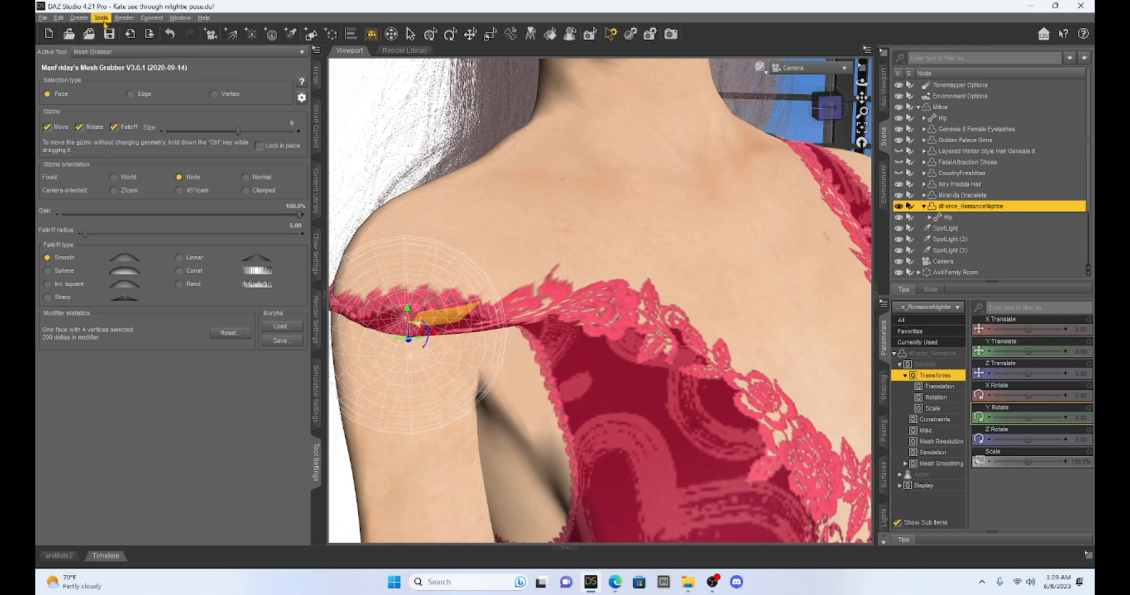
- Switch to the Geometry Editor and delete the stray polygon sticking up from the lace beside the strap
left_click(102, 18)
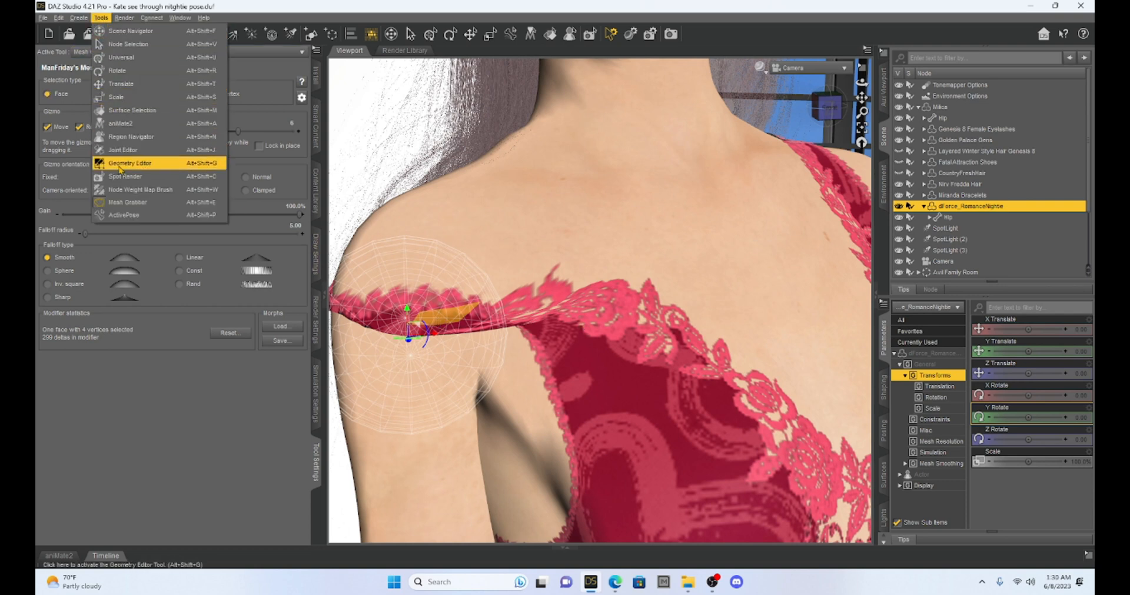
left_click(124, 163)
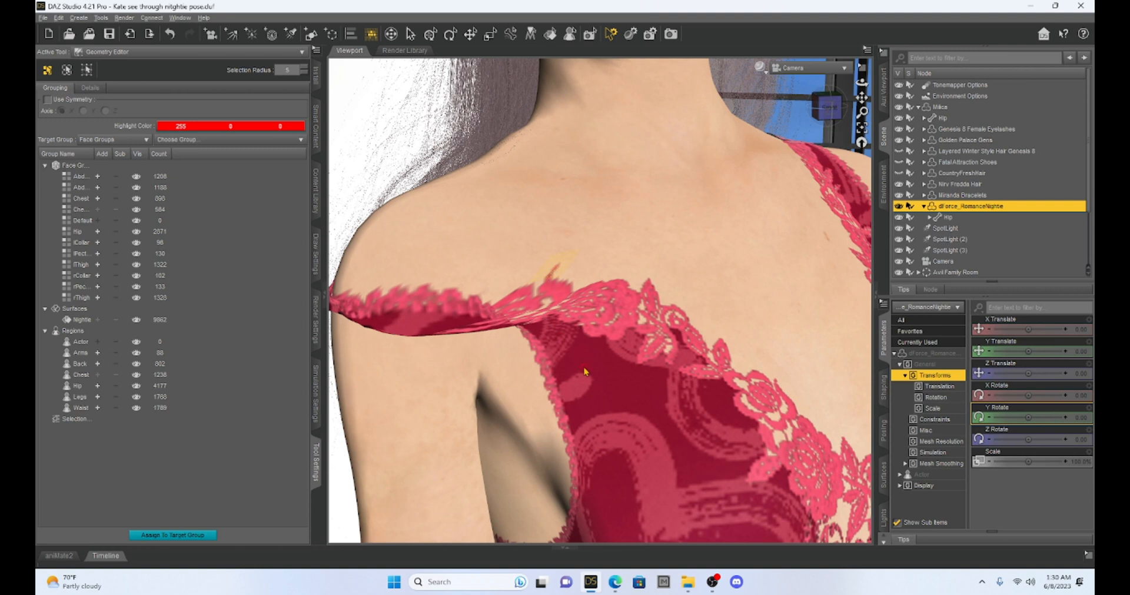
right_click(555, 276)
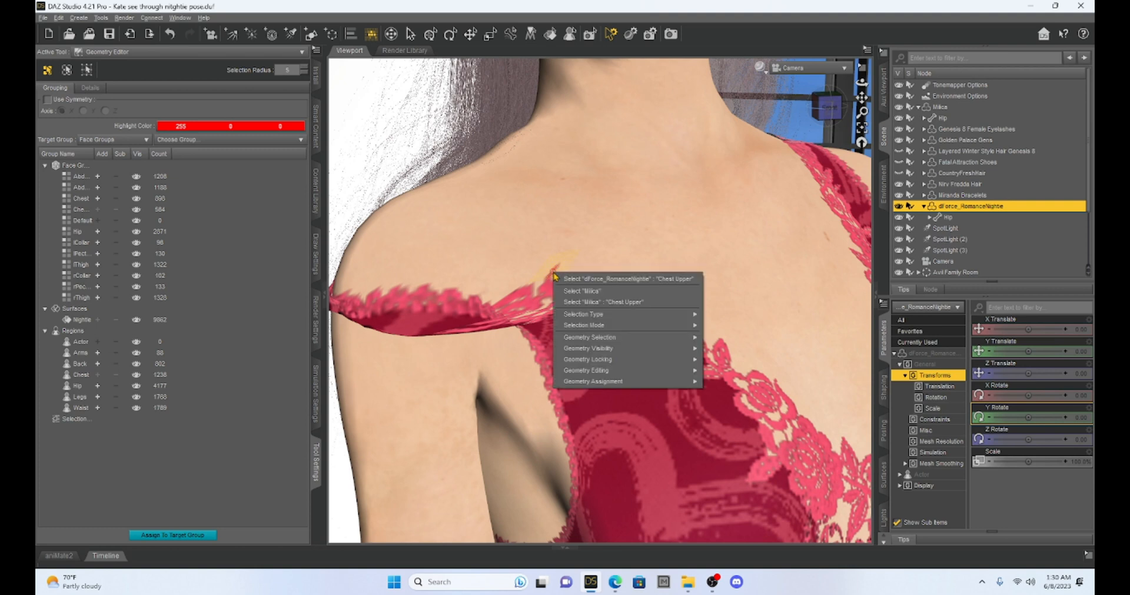
mouse_move(584, 370)
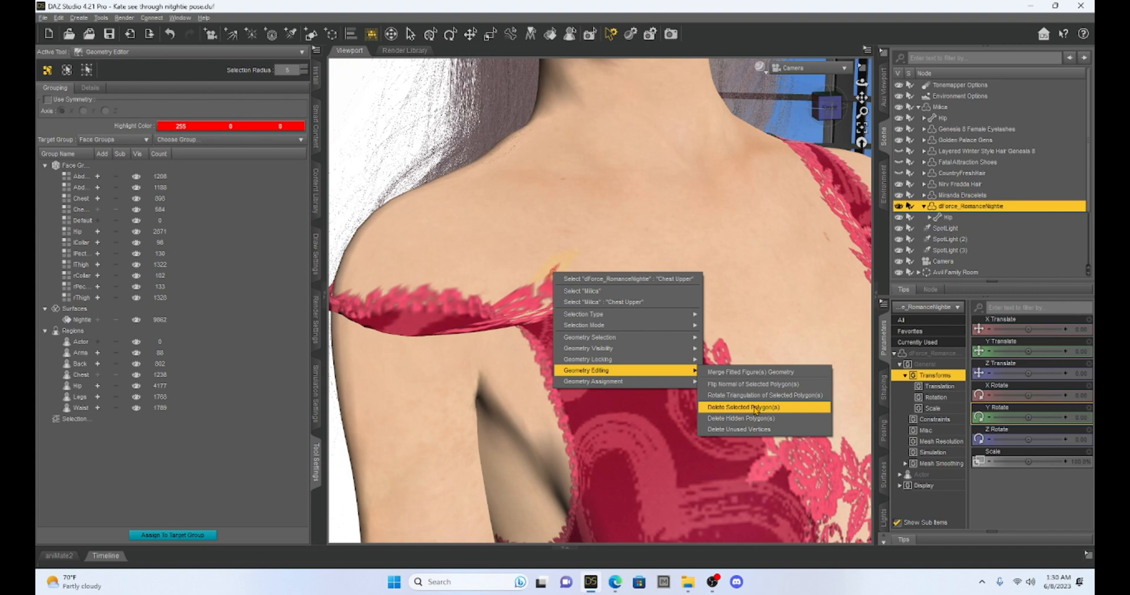
left_click(755, 408)
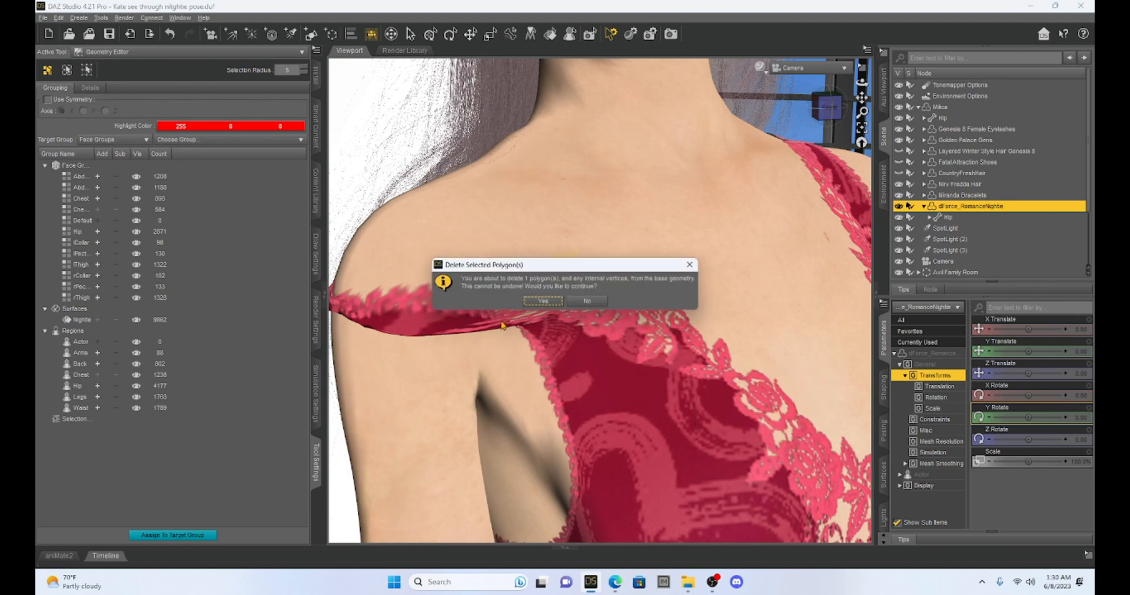
left_click(534, 303)
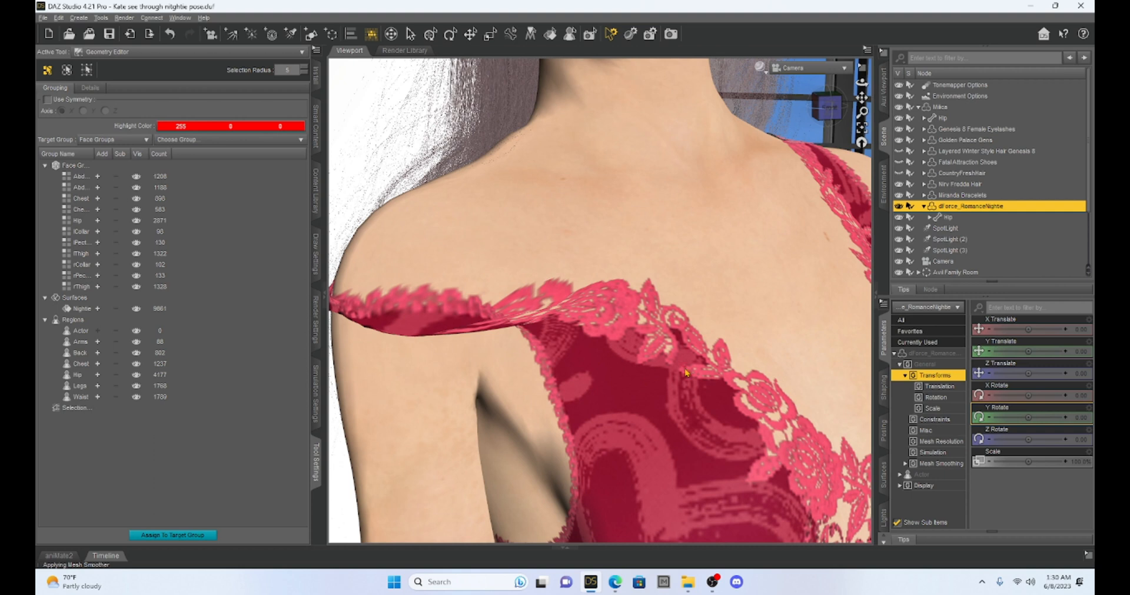
- Collapse the docking areas on both sides and frame the figure in the enlarged viewport to examine the finished nightie
scroll(684, 361, "down", 5)
scroll(684, 361, "down", 3)
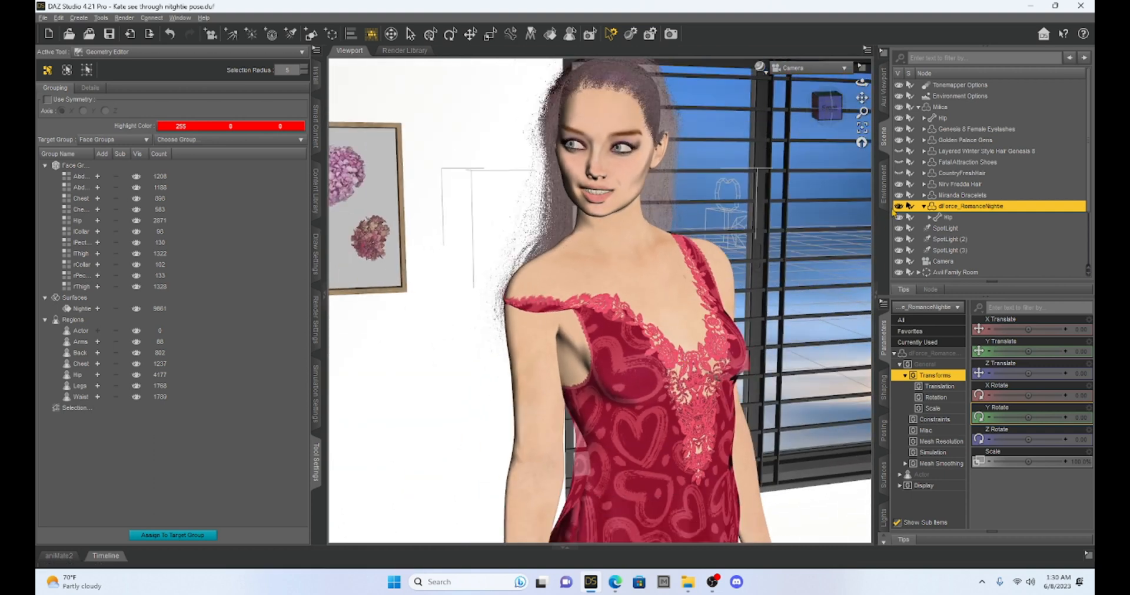
left_click_drag(862, 97, 864, 99)
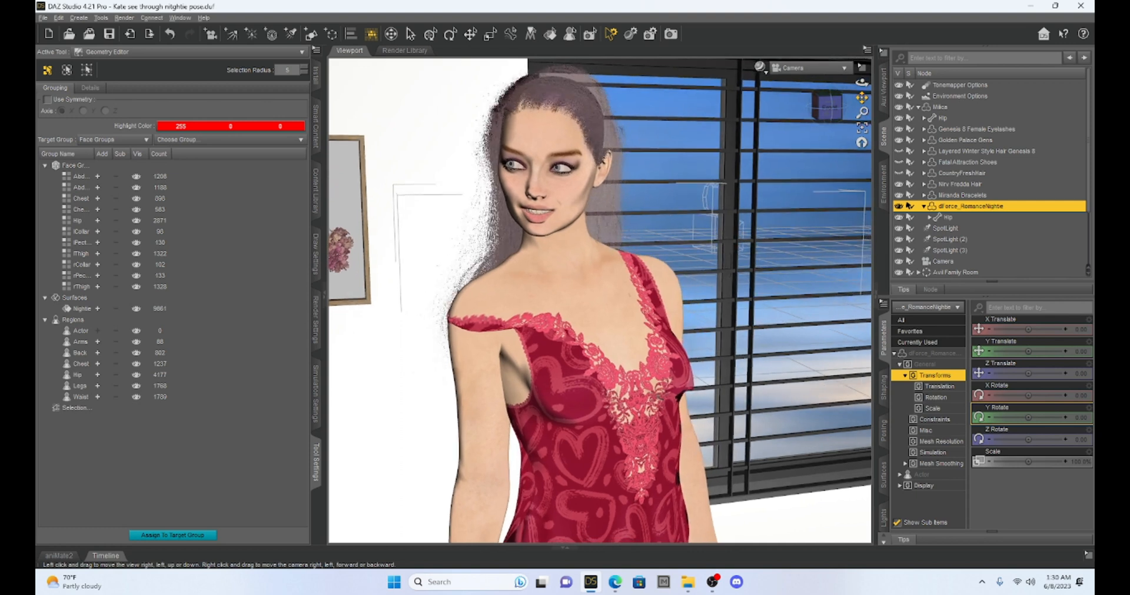
left_click(325, 297)
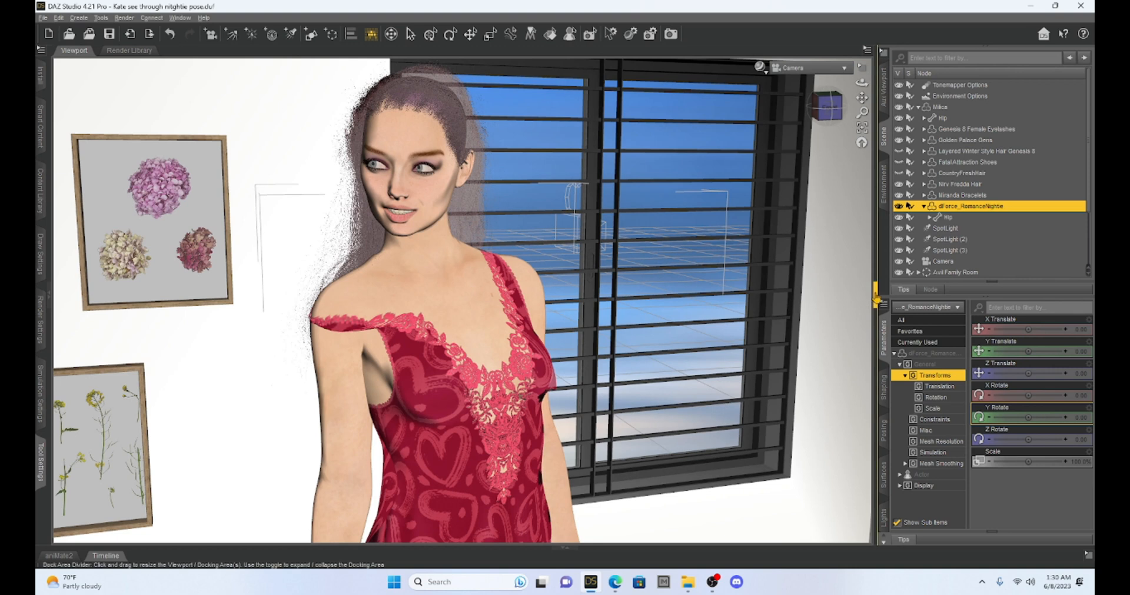
left_click(875, 297)
mouse_move(1067, 98)
left_mouse_down()
mouse_move(1089, 101)
mouse_move(1054, 118)
mouse_move(1064, 100)
left_mouse_up()
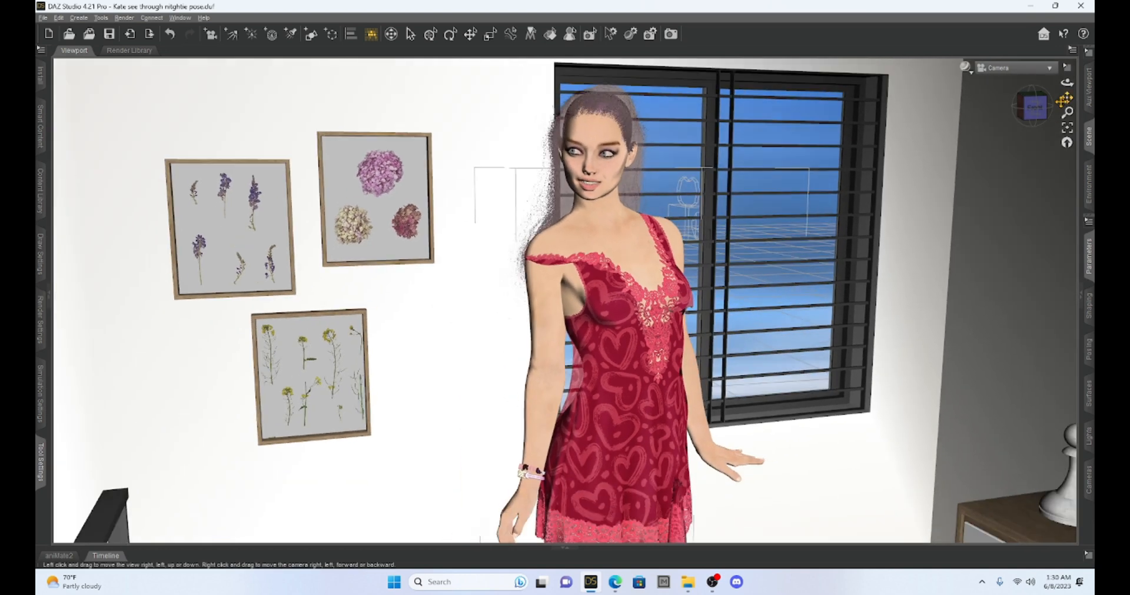